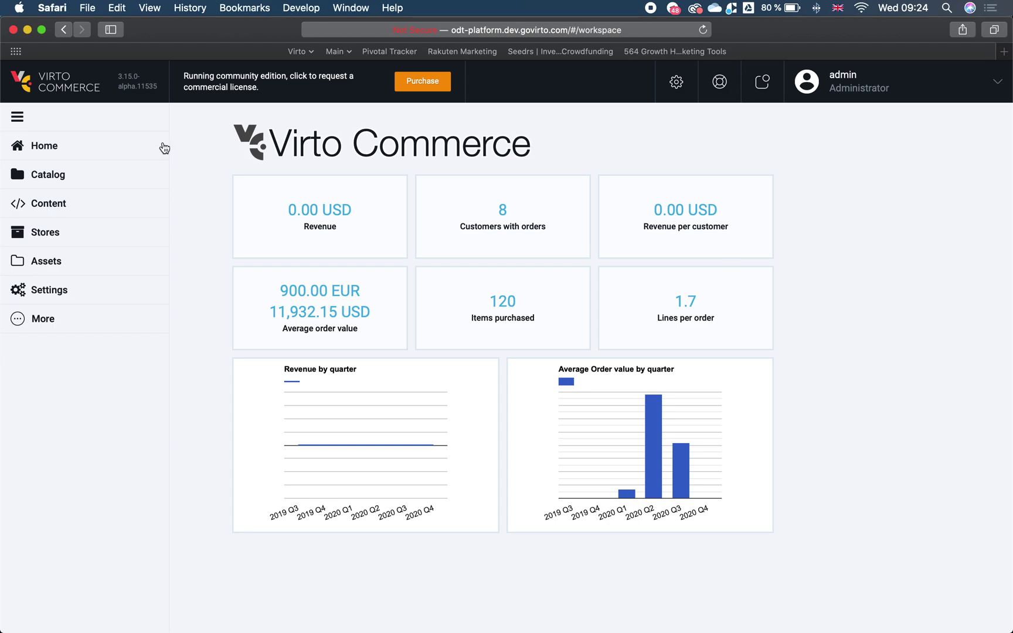
Start a new design page in the odt store's content pages
click(73, 203)
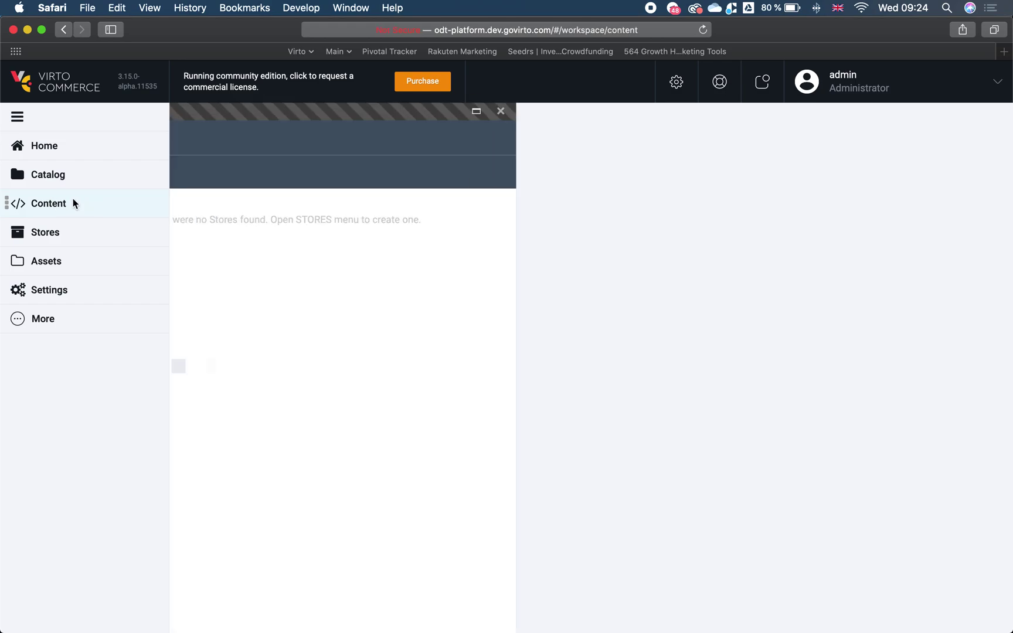
scroll(515, 305, down, 1)
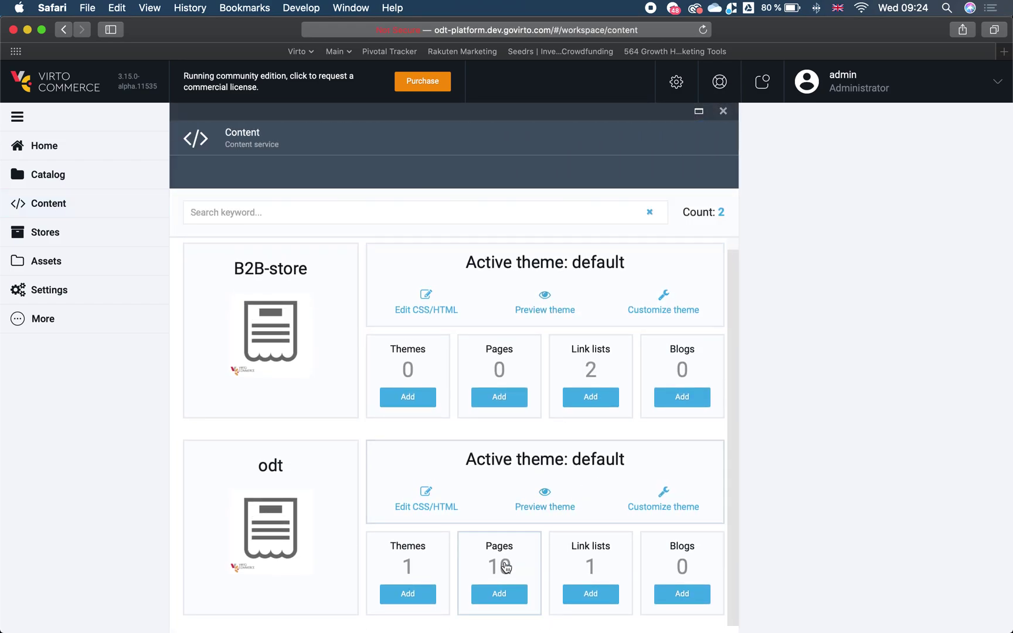
click(503, 564)
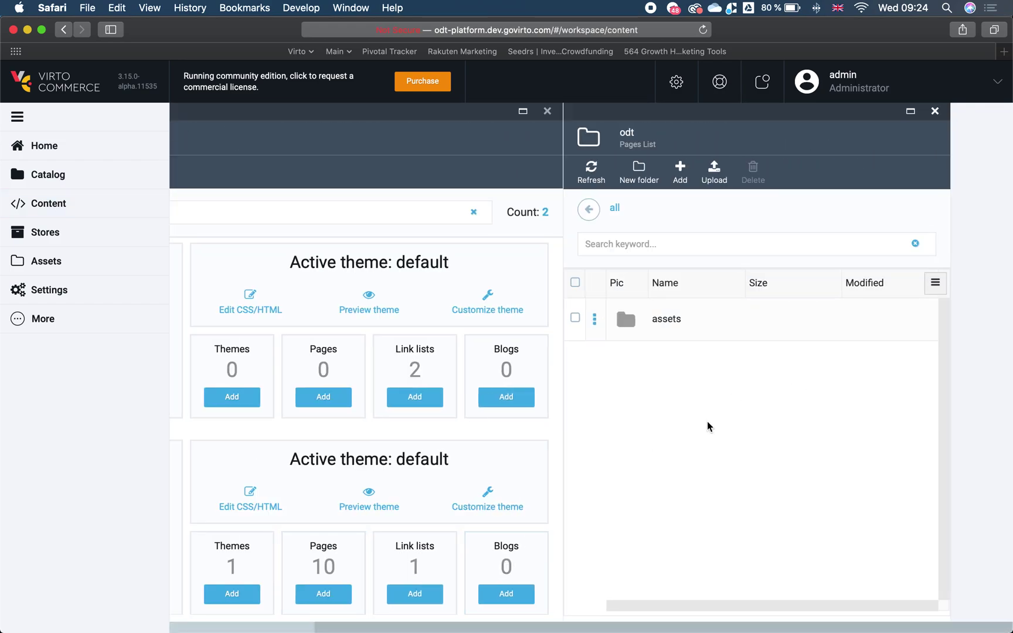
click(680, 170)
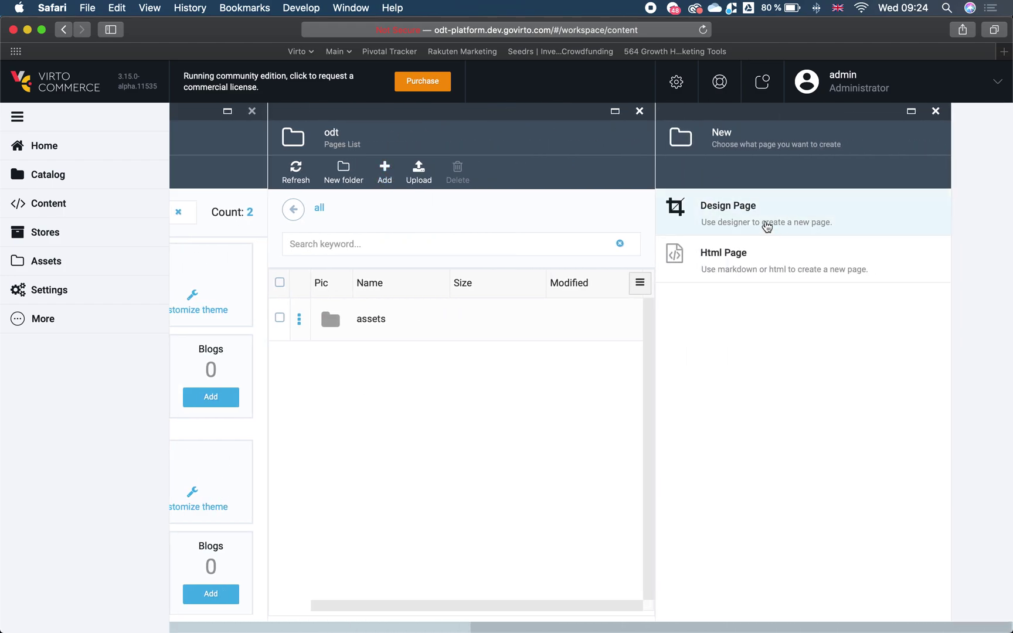
click(767, 226)
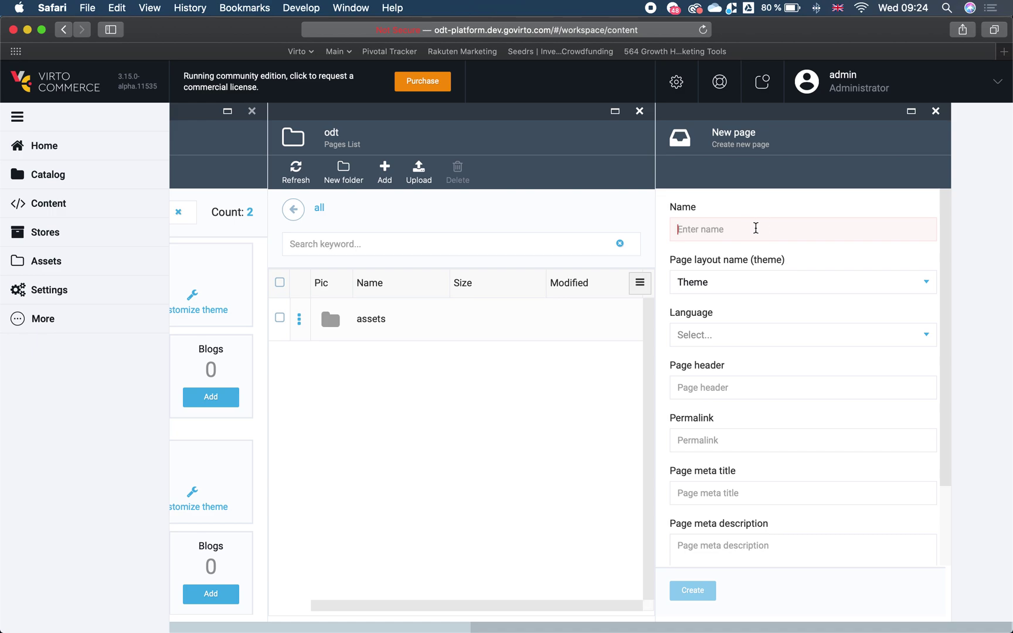
Name the page new-promo-page, use the same text as its permalink, and create the page
click(756, 228)
text(new-promo)
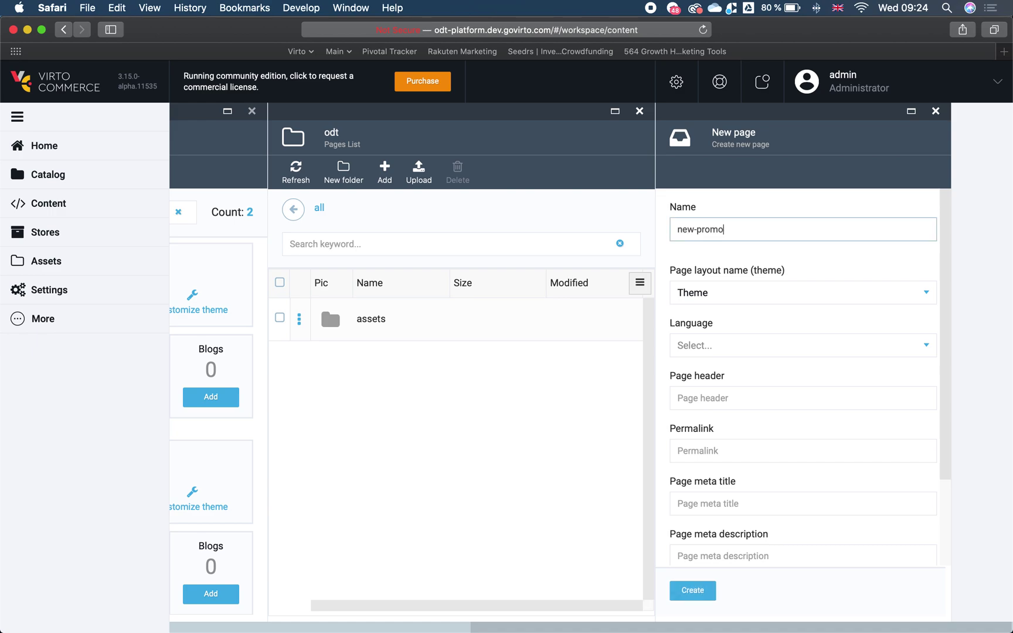
text(-page)
key(super+a)
key(super+c)
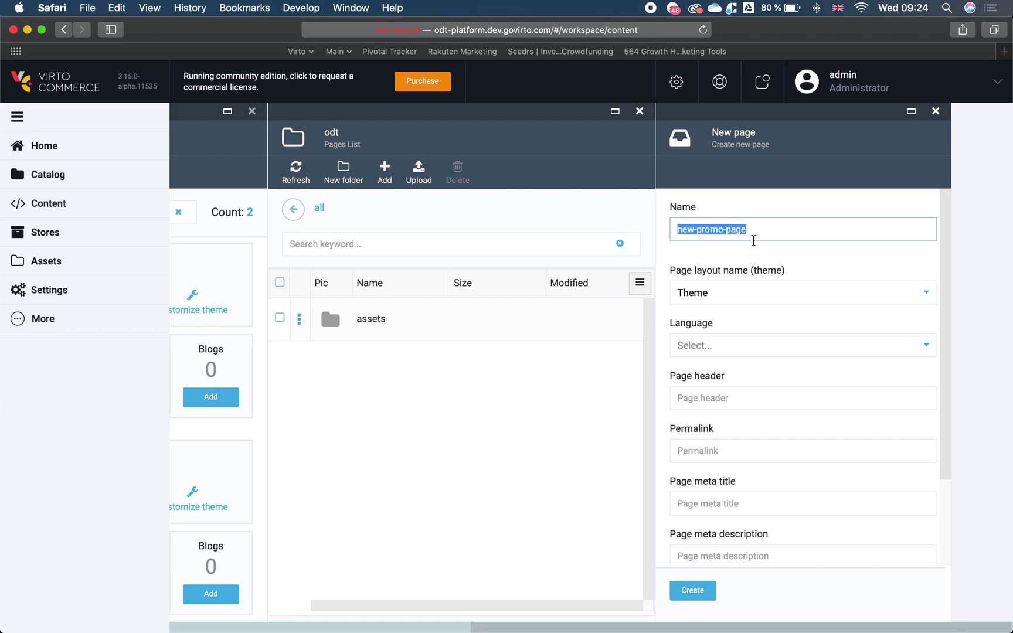
click(755, 449)
key(super+v)
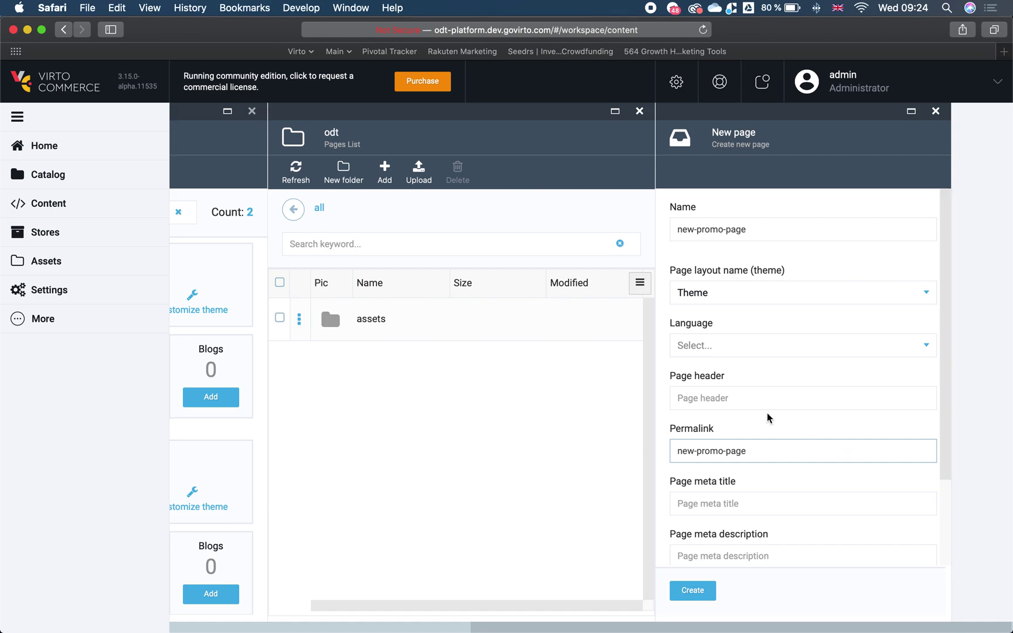
scroll(768, 417, down, 3)
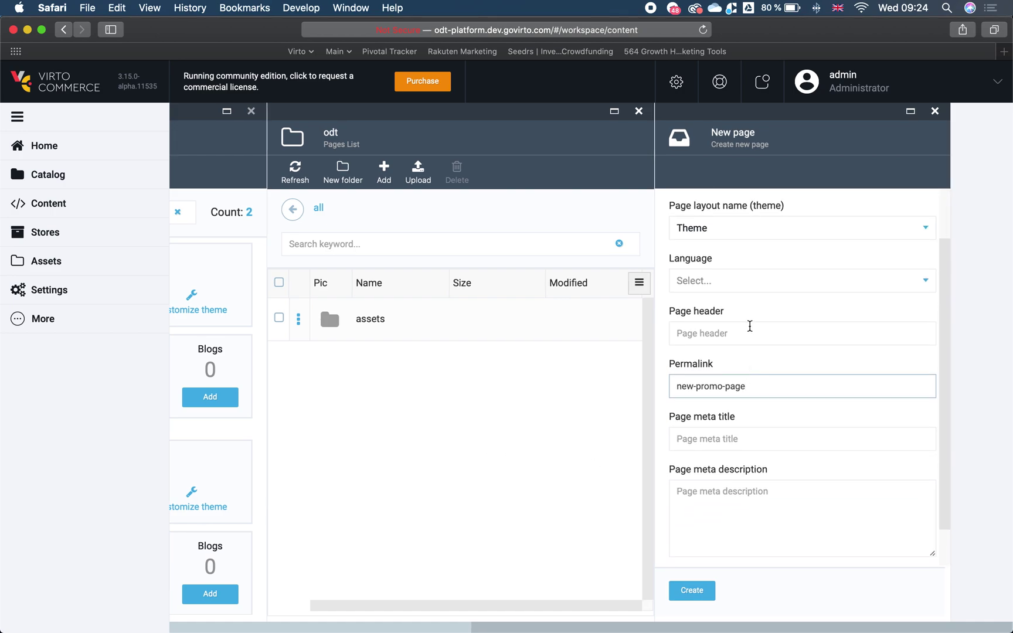
scroll(750, 326, up, 2)
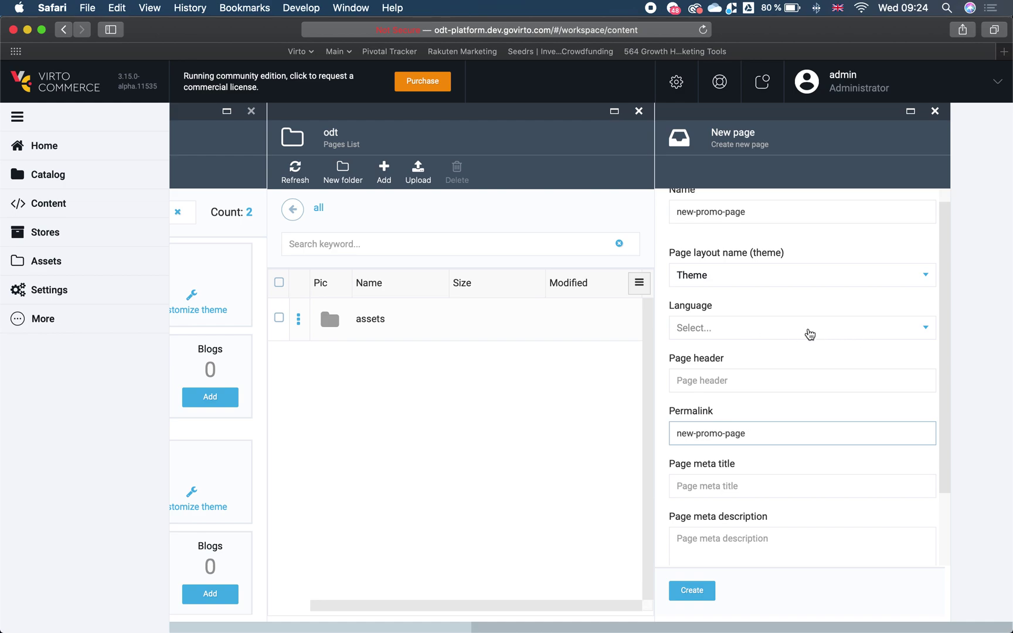
scroll(810, 335, down, 2)
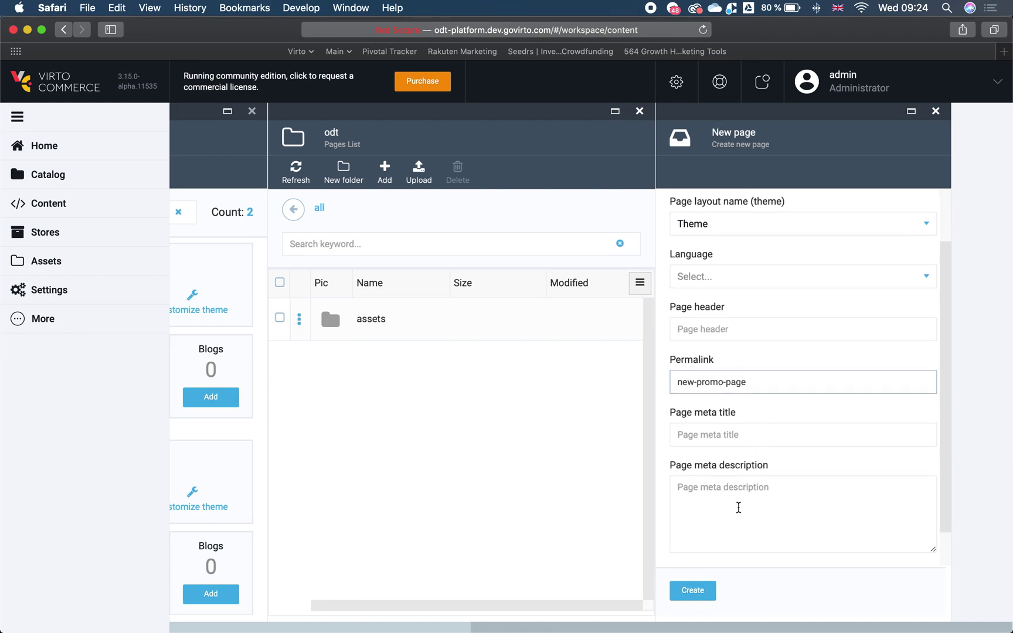
scroll(738, 540, down, 2)
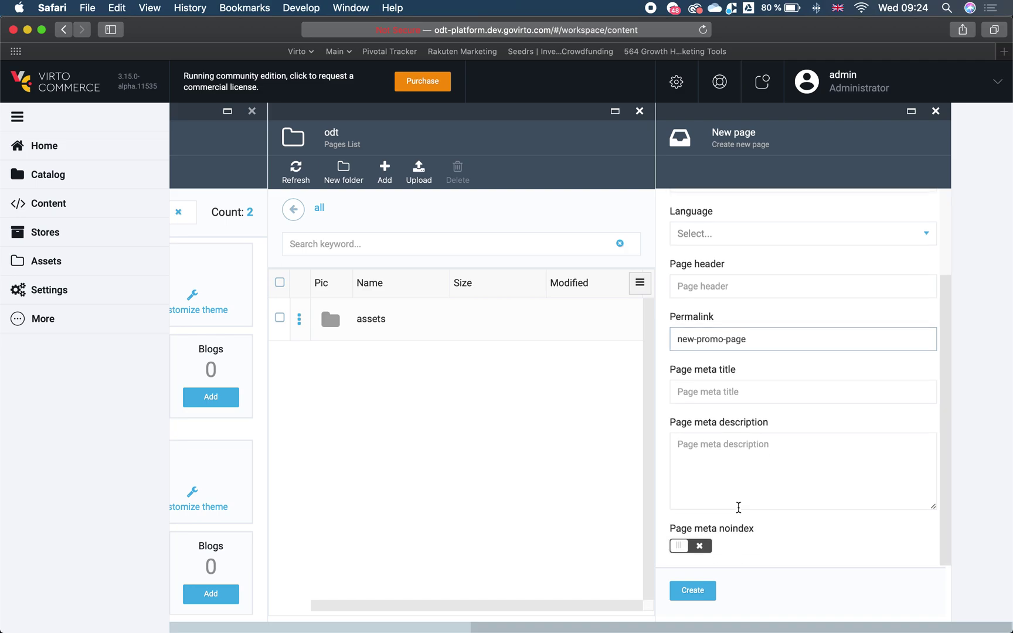
scroll(703, 516, up, 4)
click(692, 590)
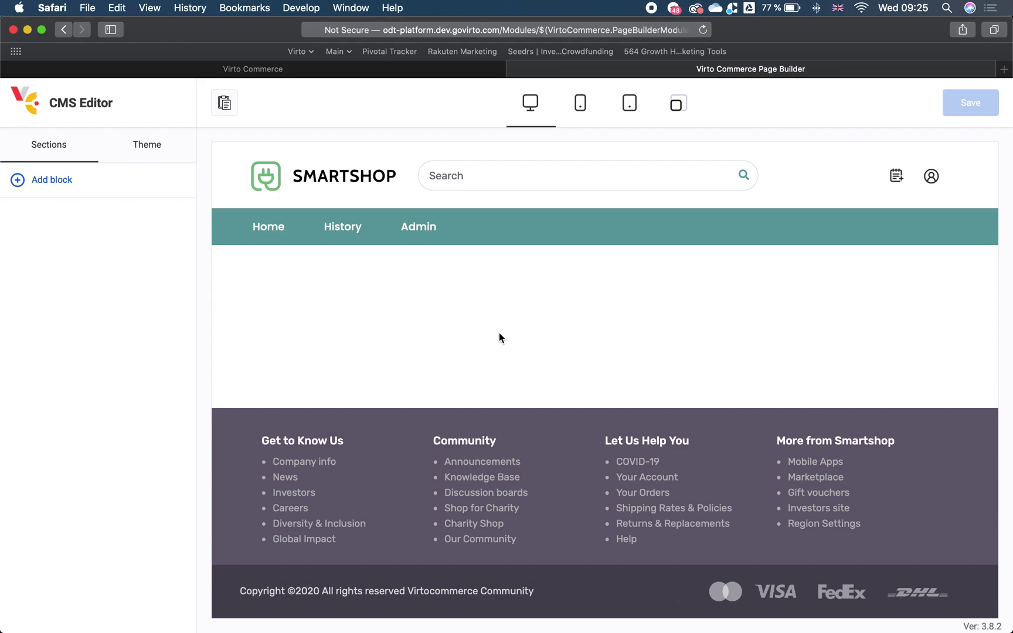
Add a Product detail block from Queries and Others to the empty page
click(94, 189)
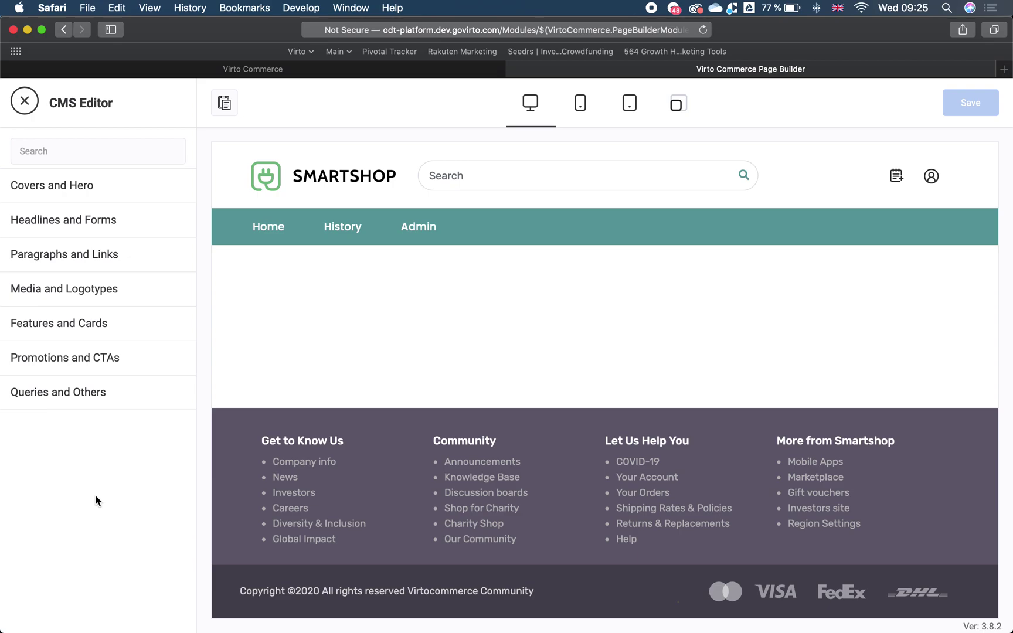
click(121, 405)
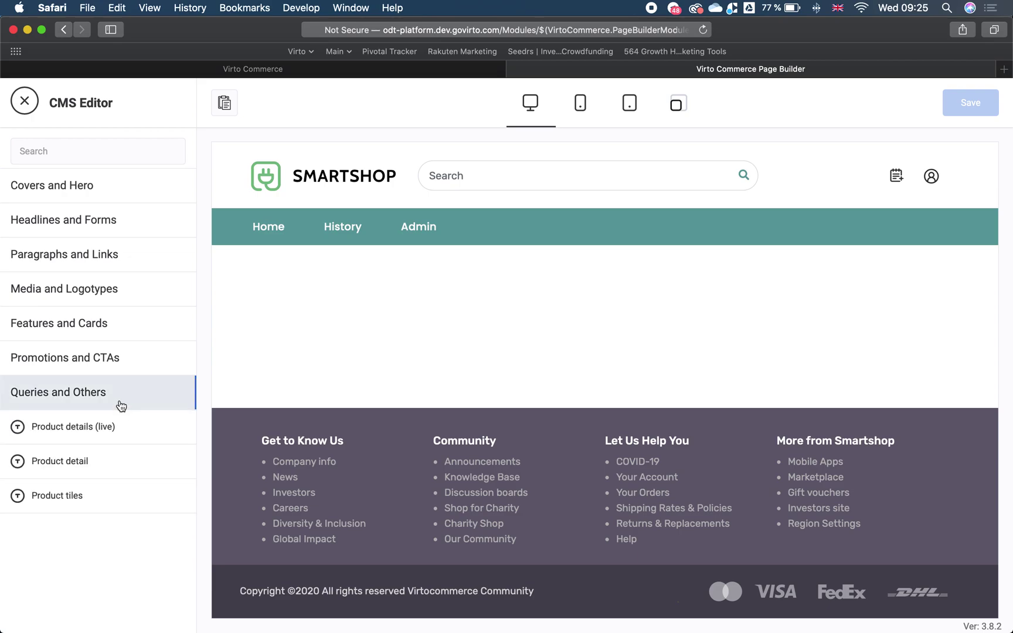
mouse_move(177, 463)
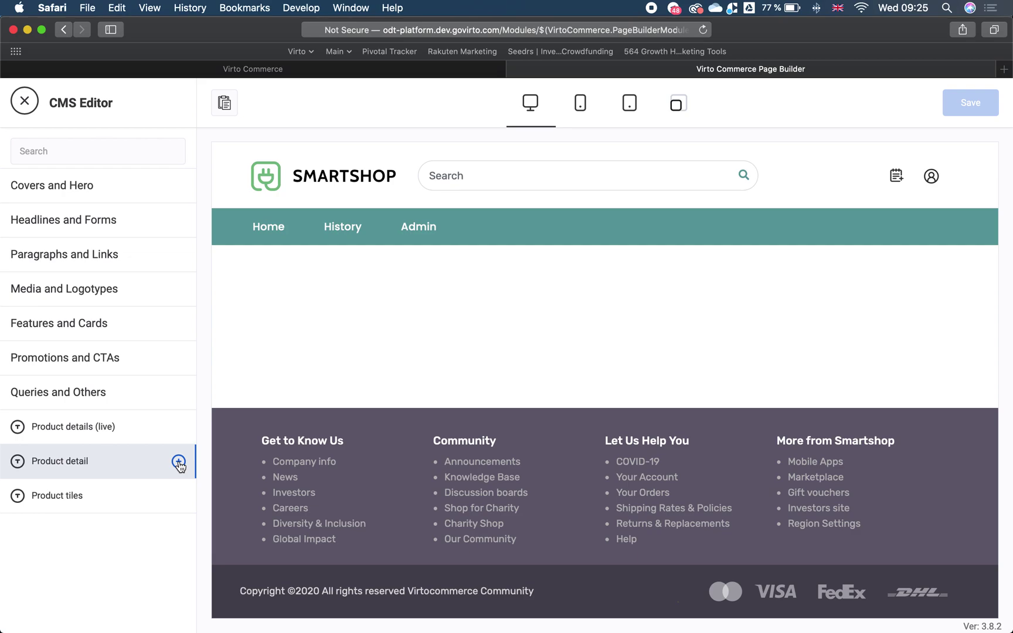
click(178, 462)
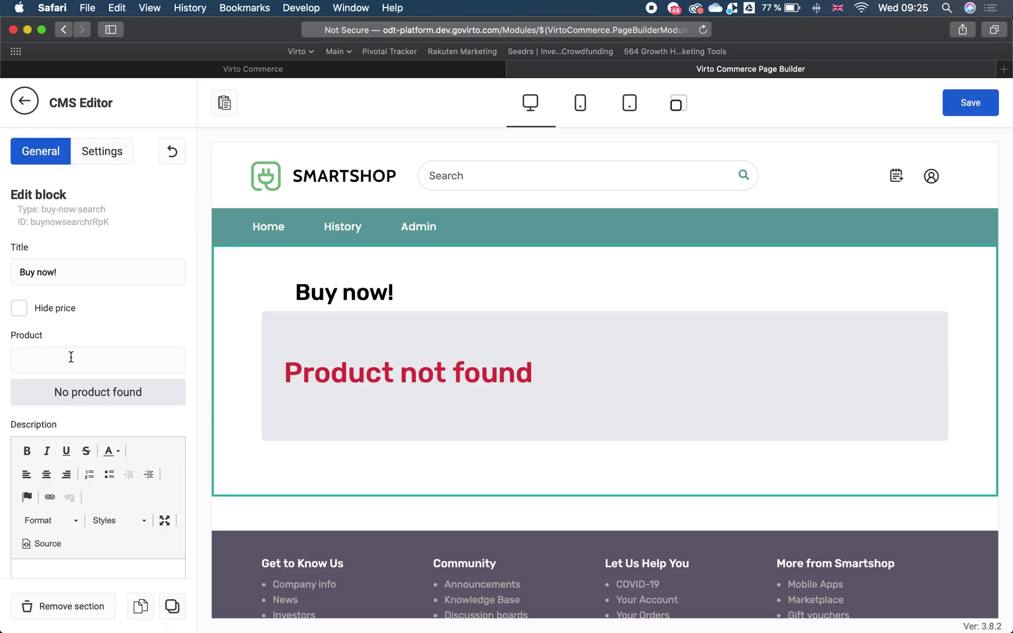
In the Virto Commerce catalog, copy the SKU of the DJI Phantom 3 Professional from Electronics, Camcorders, Aerial Imaging & Drones
click(385, 68)
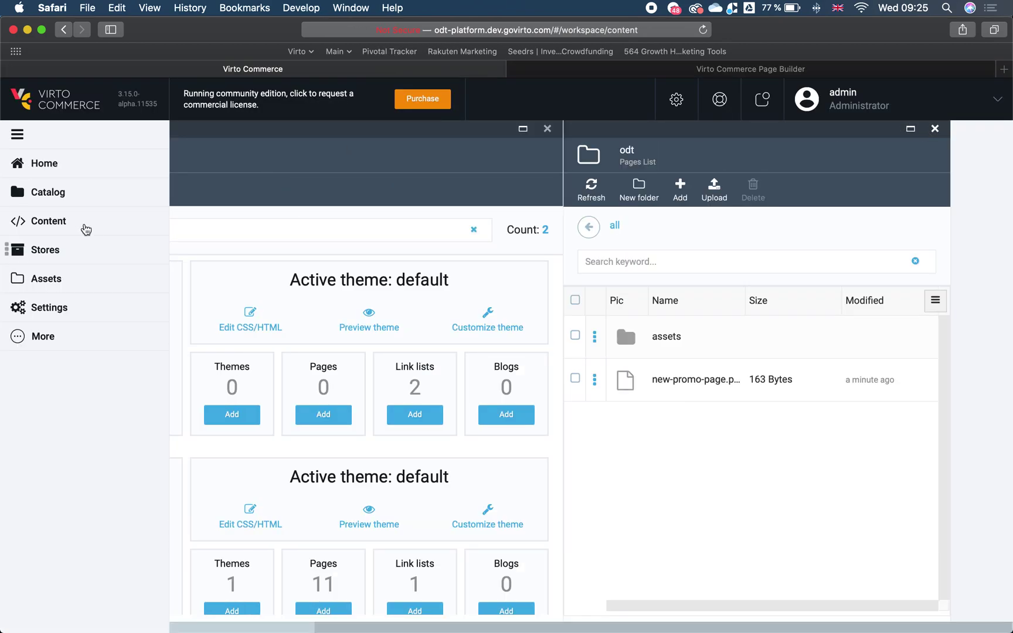
click(77, 196)
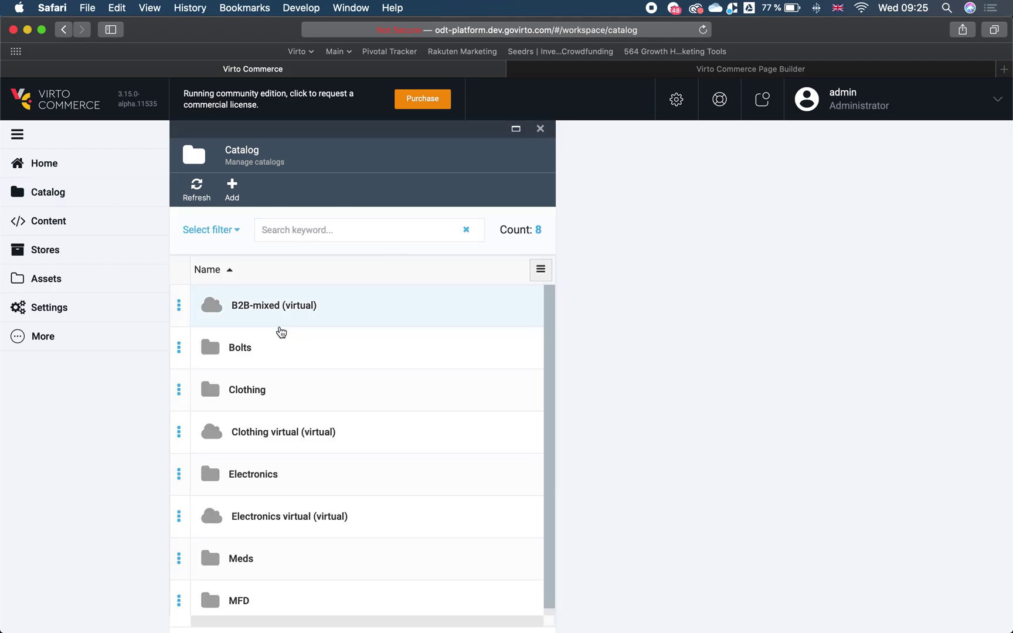
click(309, 493)
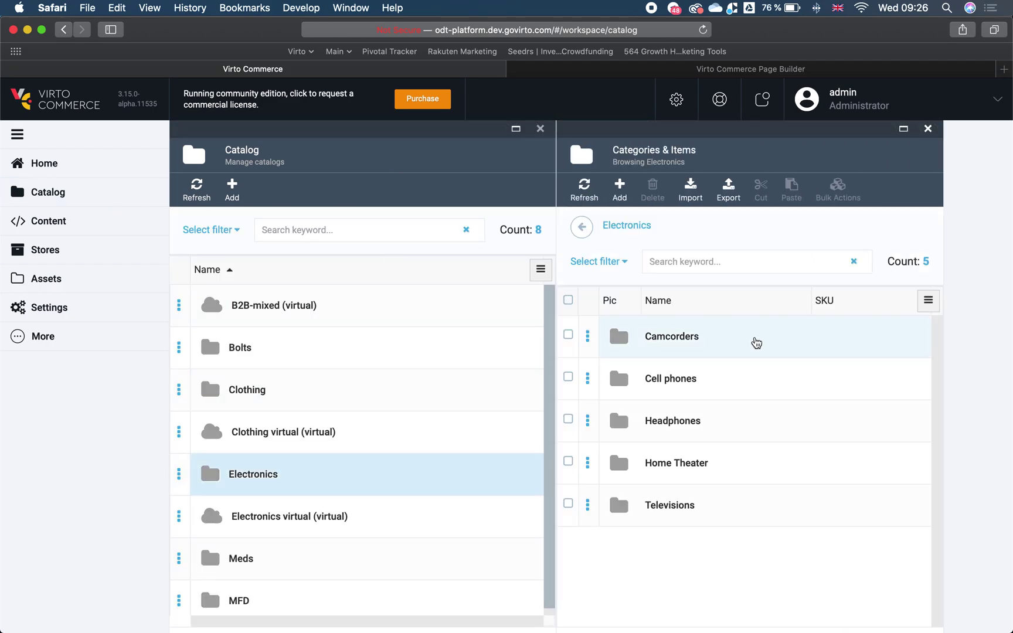
click(707, 341)
click(676, 337)
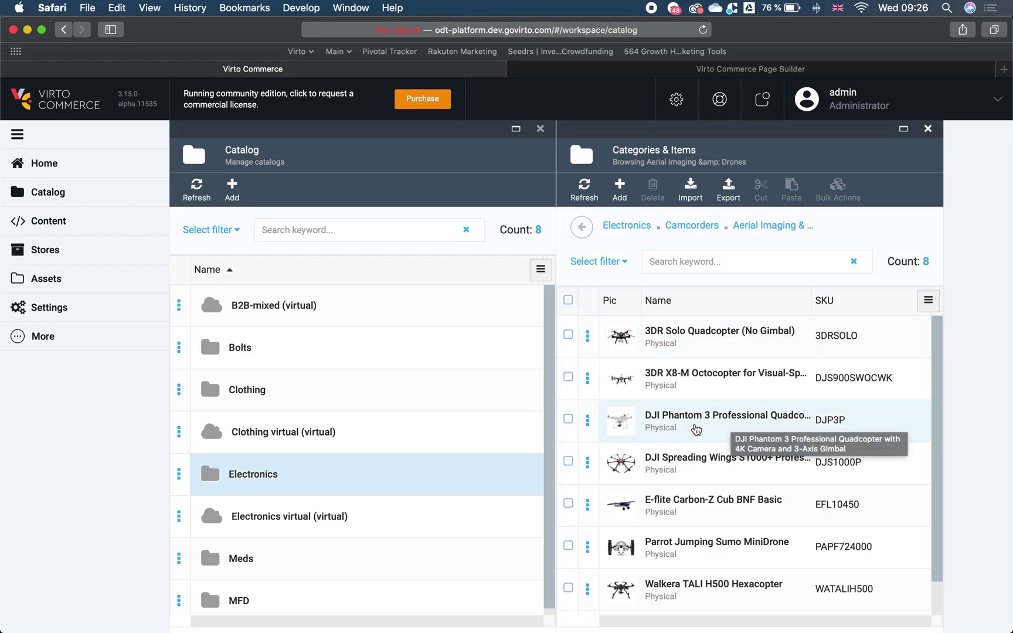
click(711, 426)
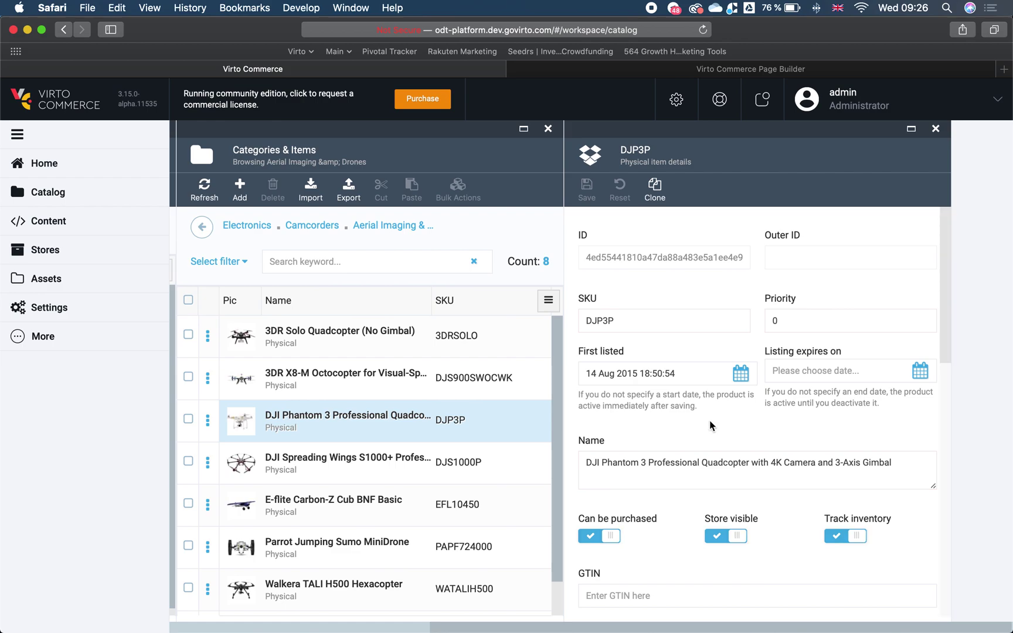
click(656, 319)
key(super+a)
key(super+c)
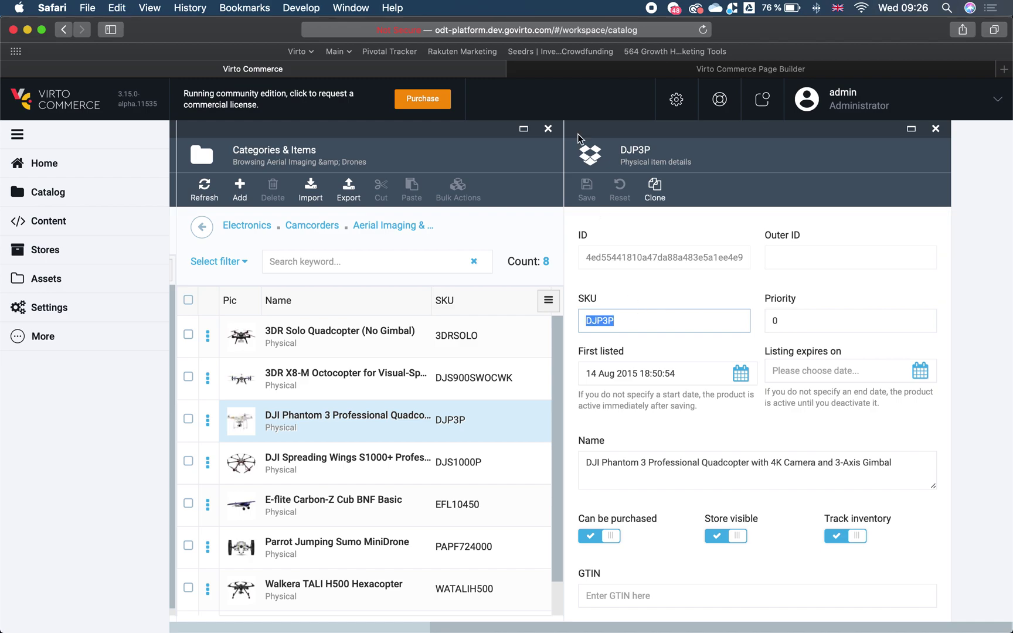
Back in the page builder, set the block's product to DJP3P and enable reversed columns
click(680, 68)
click(97, 365)
key(super+v)
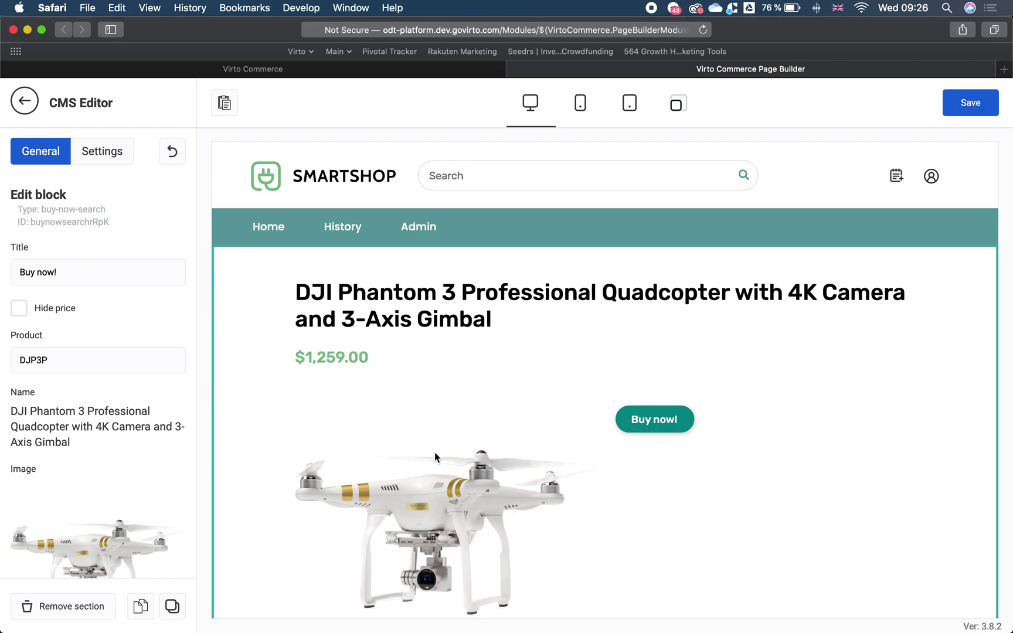
click(112, 151)
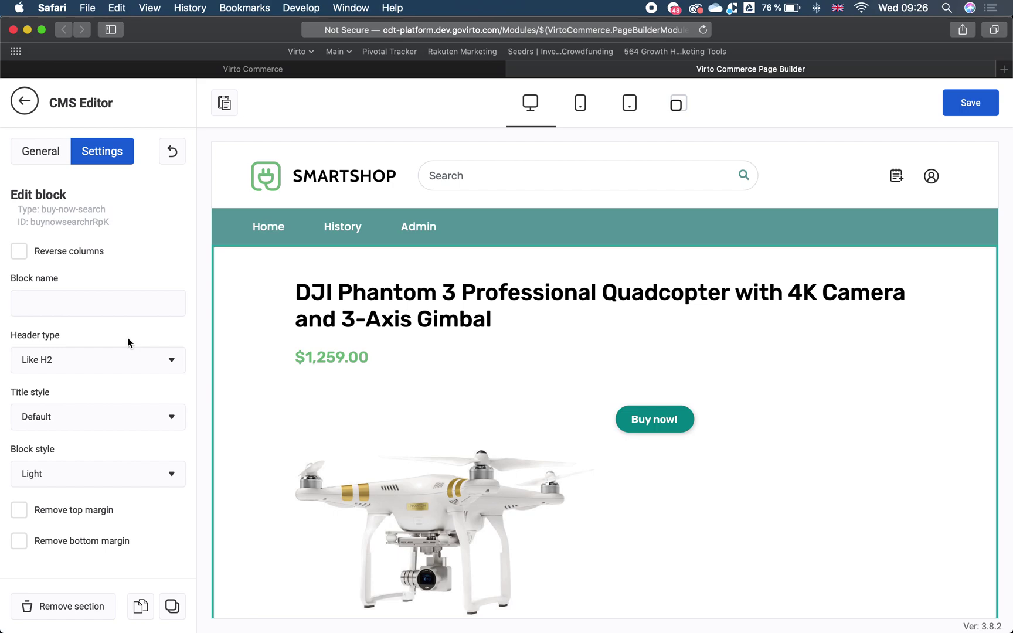
click(67, 255)
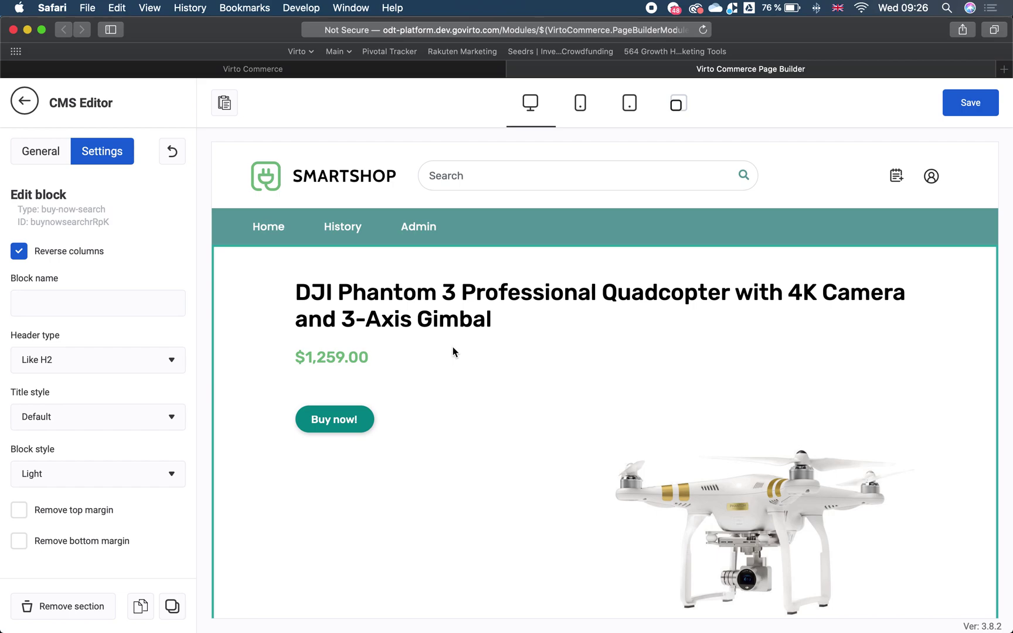
Copy the five-bullet feature list from the Page builder demo note in Notes into the product block's description
click(305, 609)
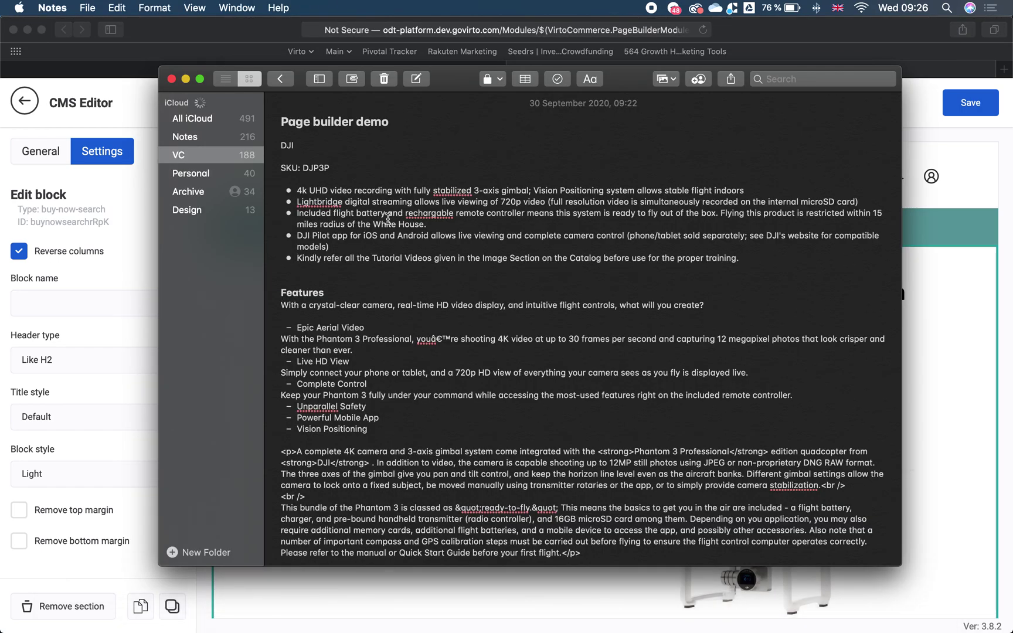
drag(296, 190, 740, 258)
key(super+c)
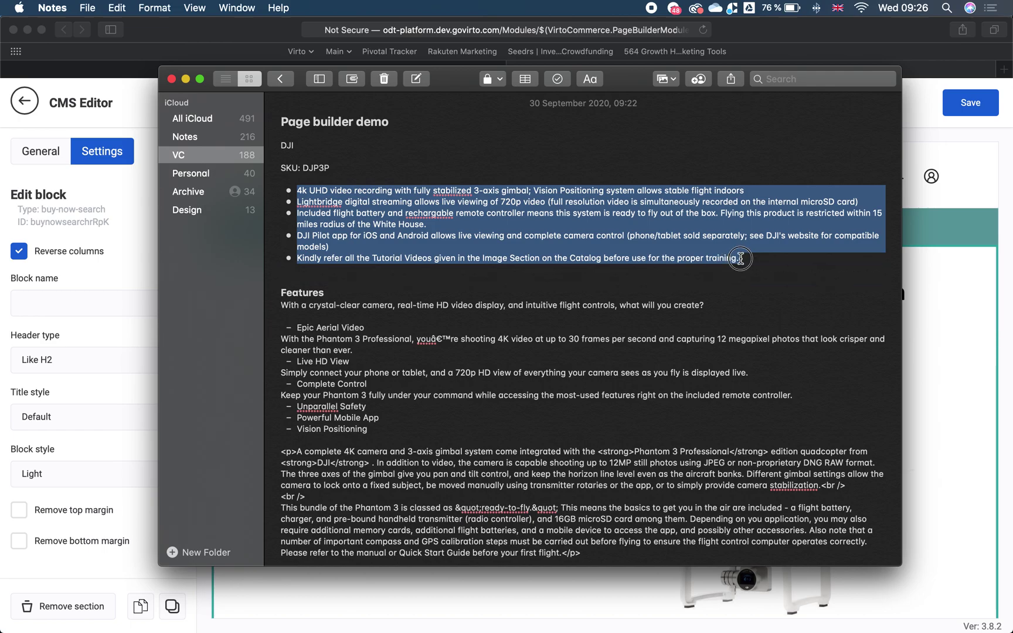
click(102, 157)
click(47, 150)
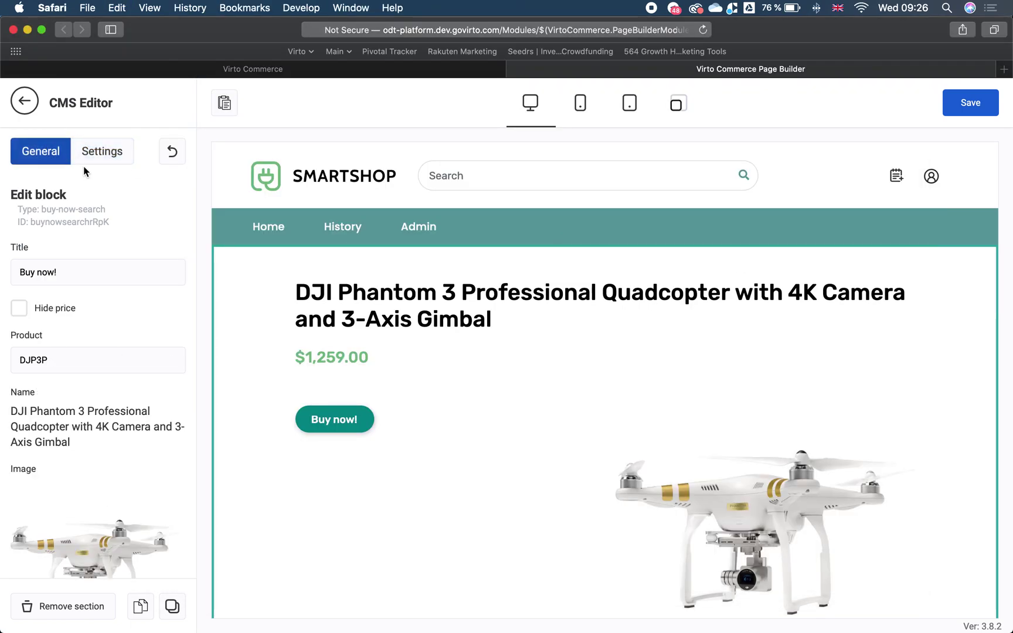
scroll(86, 428, down, 10)
click(50, 351)
key(super+v)
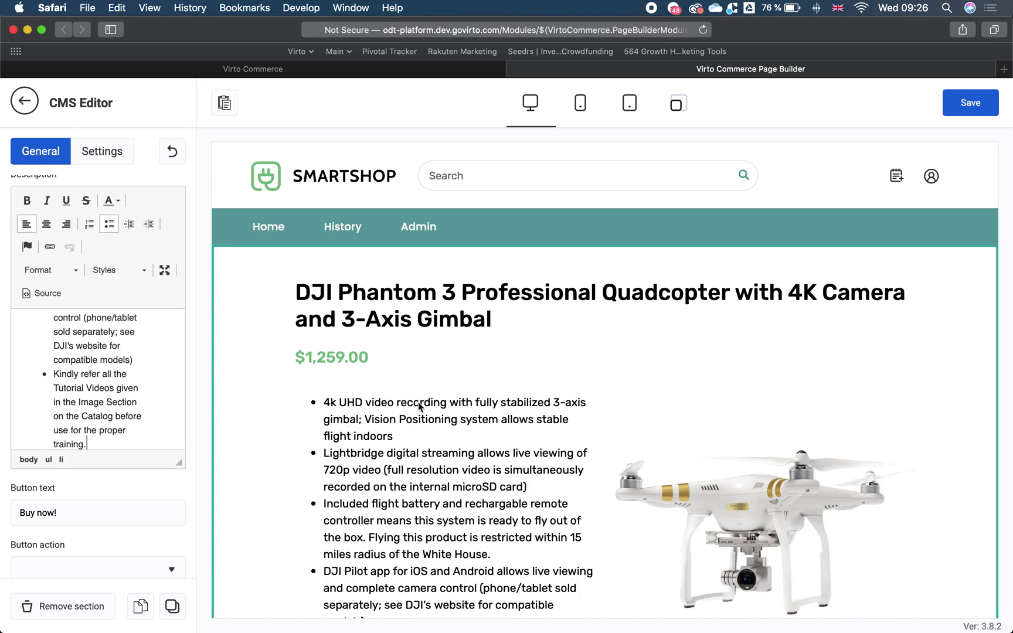
Set the action of the product block's Buy now! button to Add to cart
scroll(506, 450, down, 5)
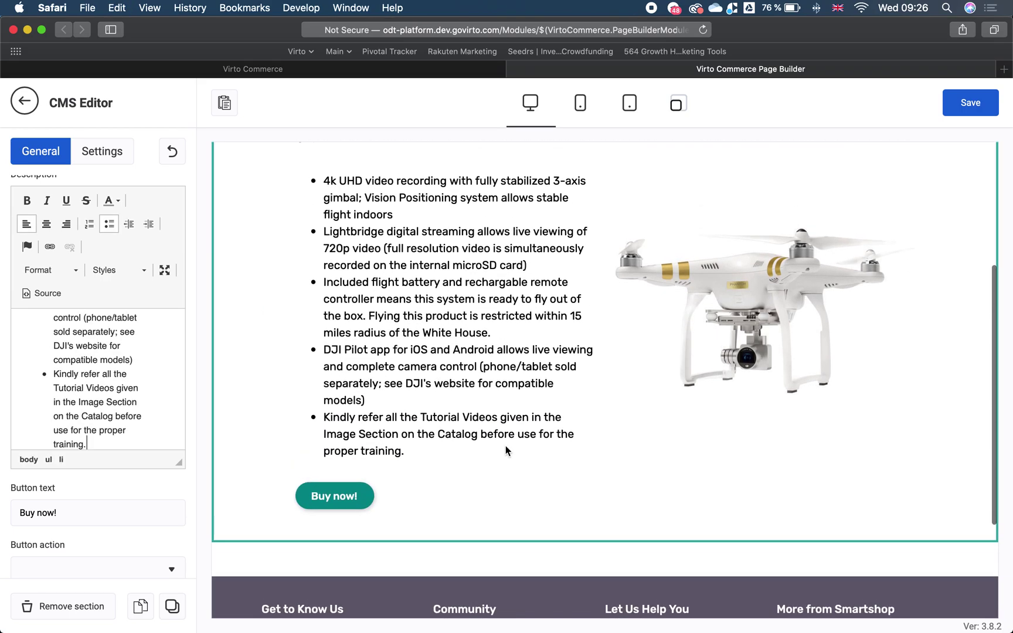
scroll(158, 478, down, 2)
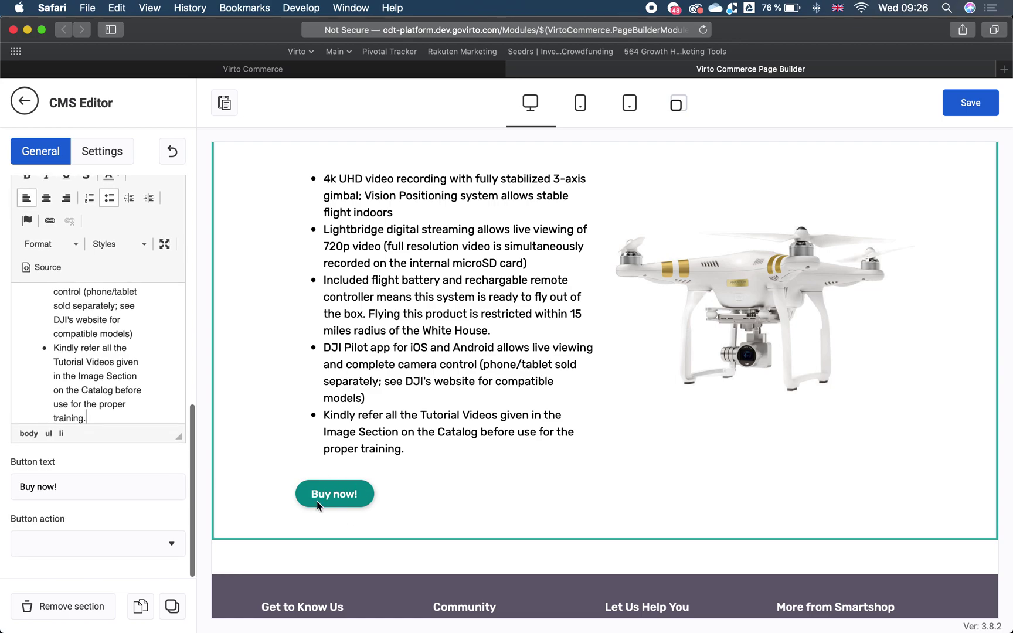
click(172, 547)
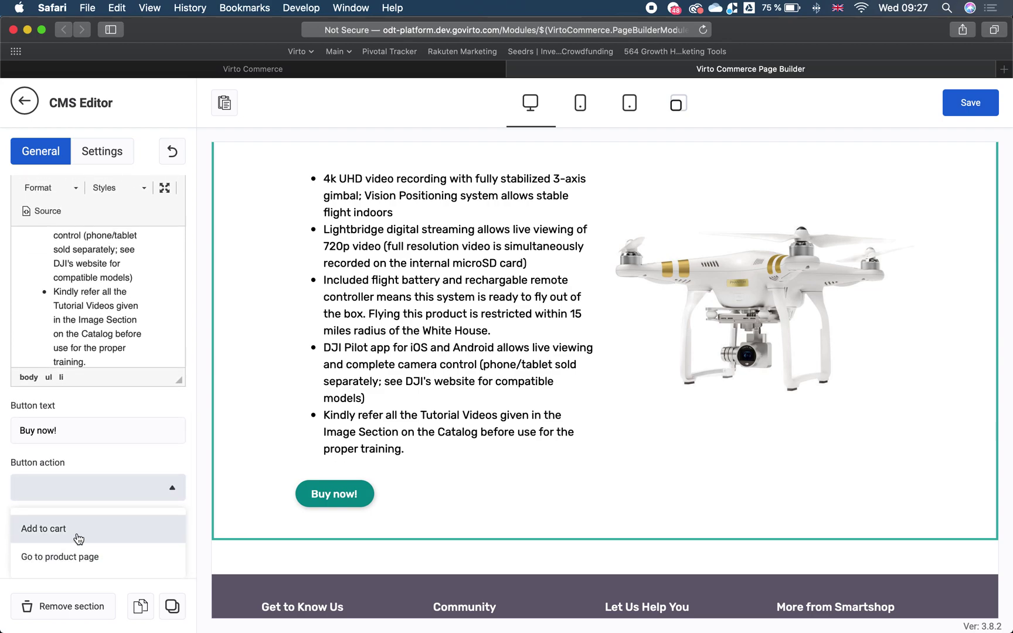
click(132, 540)
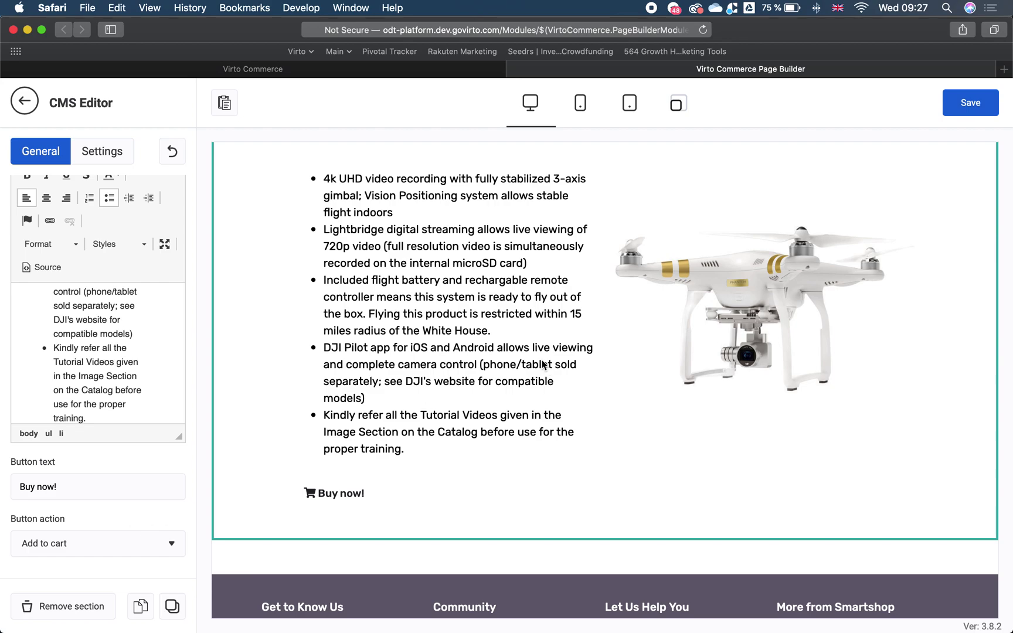
scroll(461, 419, down, 1)
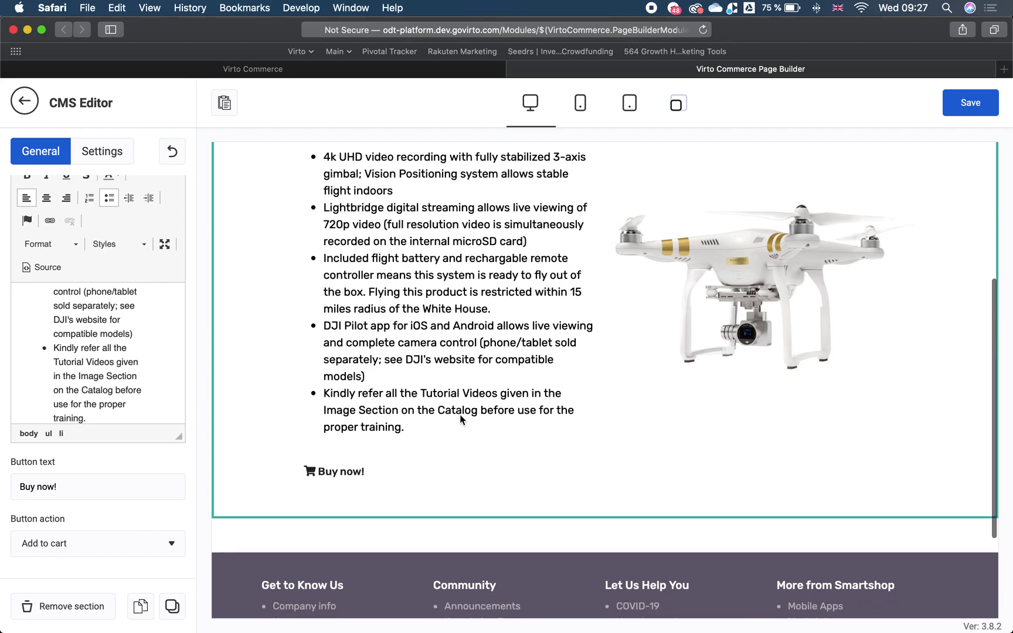
Add a Features with icons in columns block below the product block
scroll(462, 419, up, 3)
scroll(461, 419, down, 5)
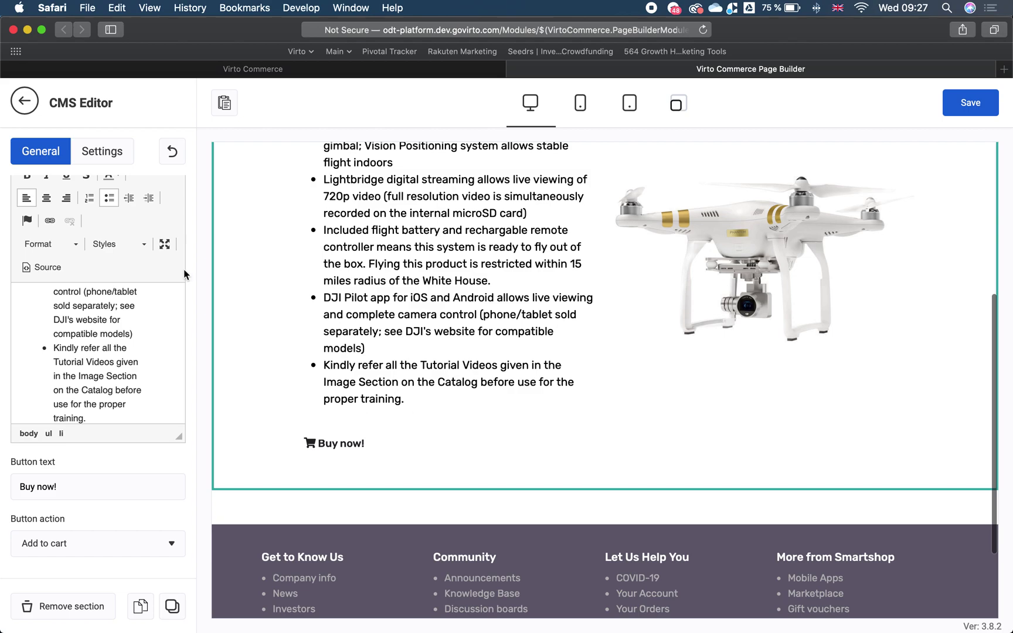
click(24, 101)
click(47, 228)
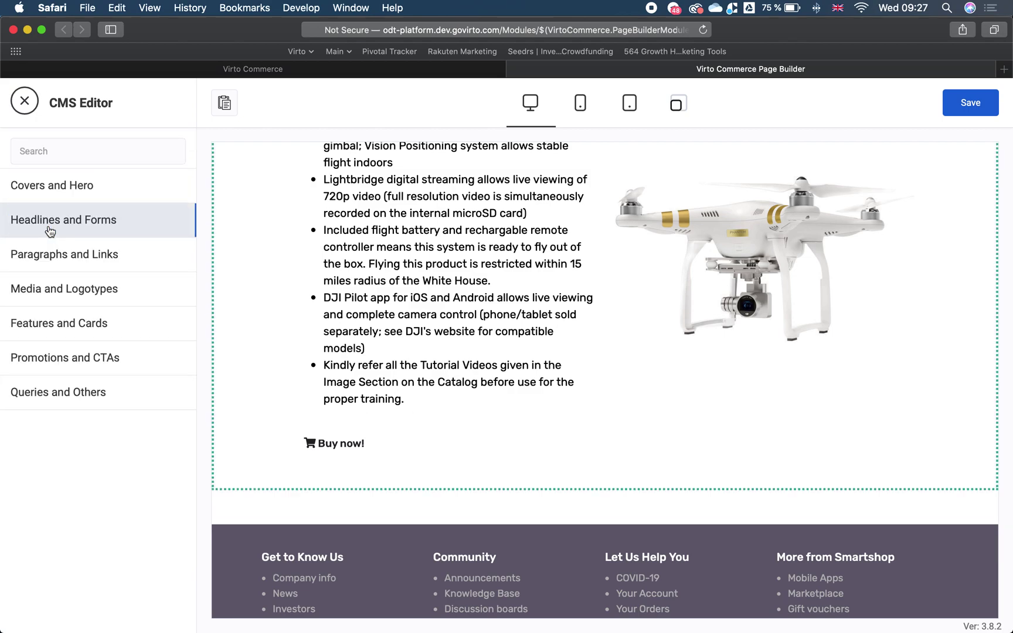
click(143, 321)
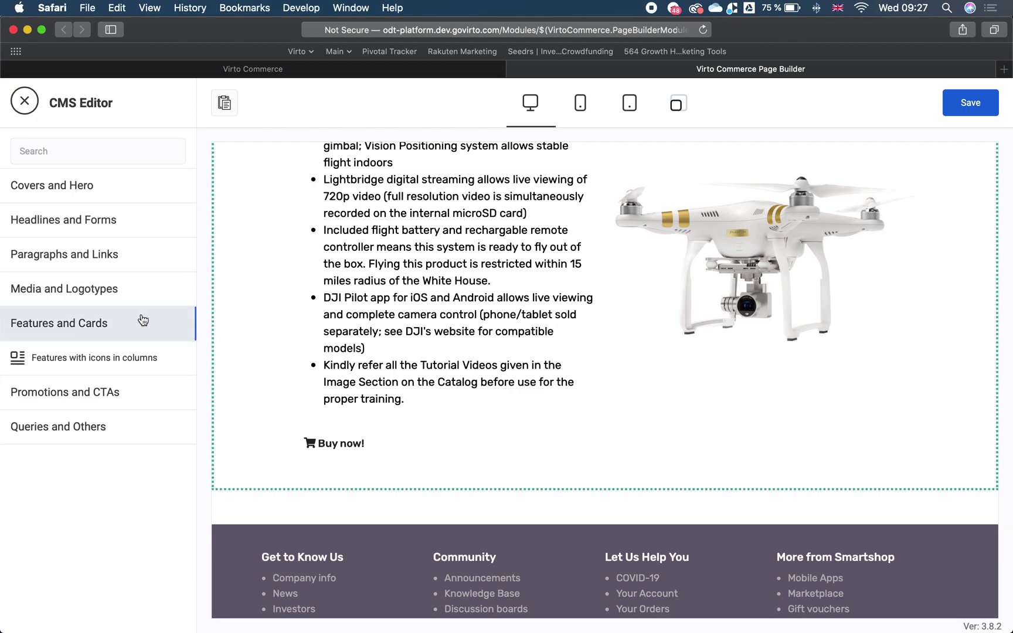
click(178, 360)
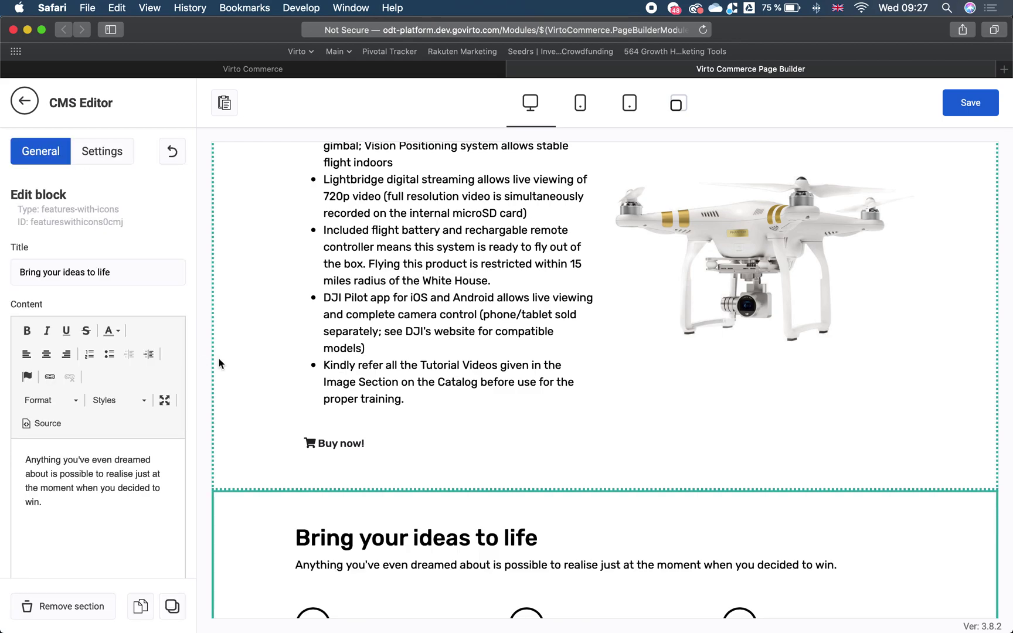
scroll(543, 397, down, 3)
scroll(544, 397, down, 1)
Set the new block's title to Features, the heading from the Page builder demo note in Notes
key(super+Tab)
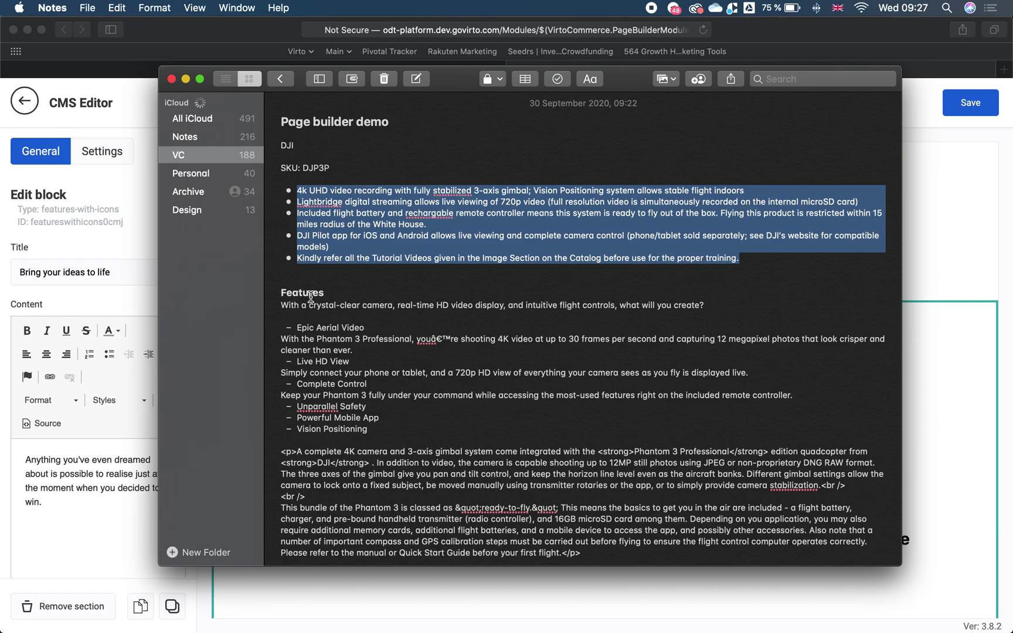
key(super+c)
key(super+Tab)
click(123, 271)
key(super+a)
text(Features)
Replace the Features block's content with the note's sentence "With a crystal-clear camera, real-time HD video display, and intuitive flight controls, what will you create?"
key(super+Tab)
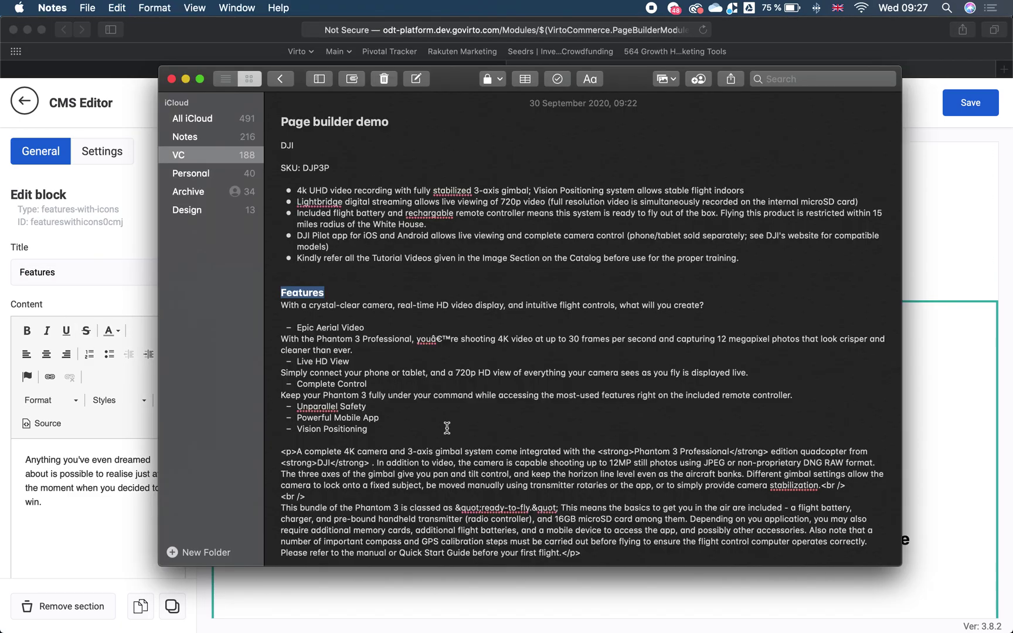
drag(285, 307, 714, 302)
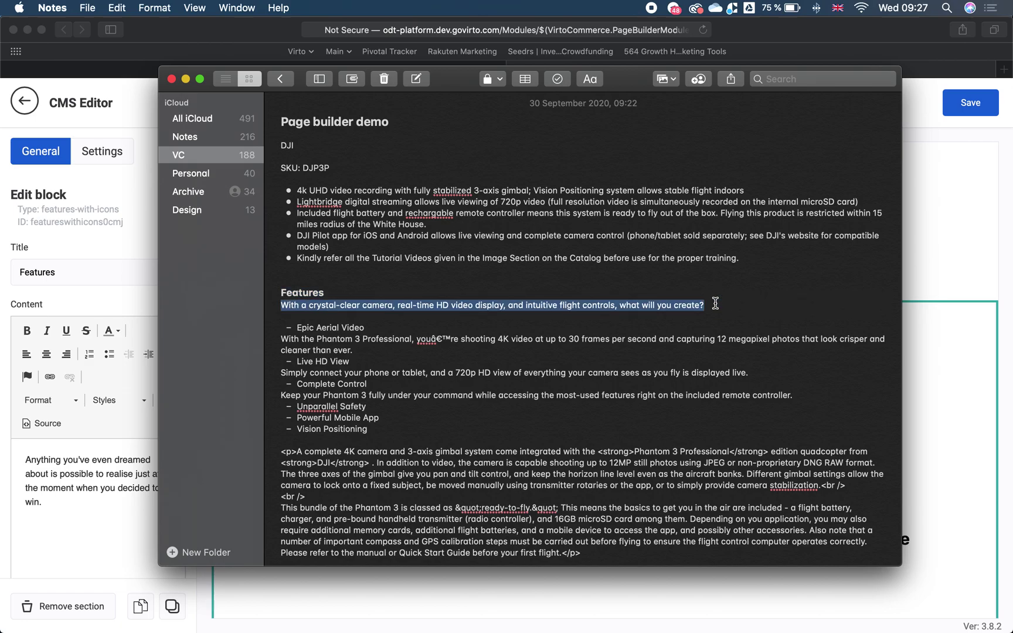
key(super+Tab)
click(98, 469)
key(super+a)
key(super+v)
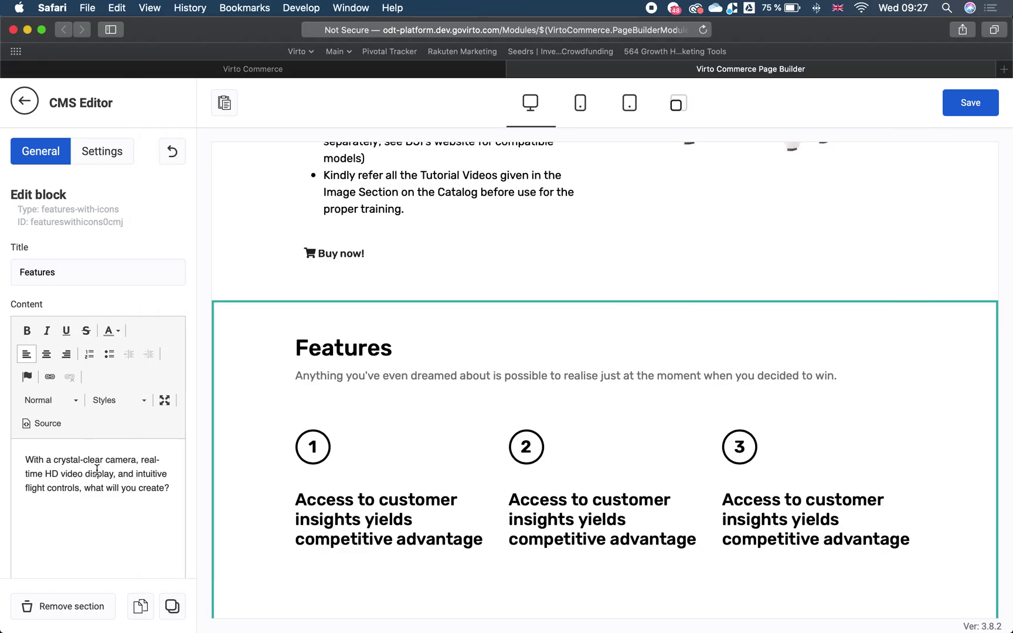
scroll(410, 433, down, 2)
Set the title of the first item in the Features block to Epic Aerial Video, copied from the note
key(super+Tab)
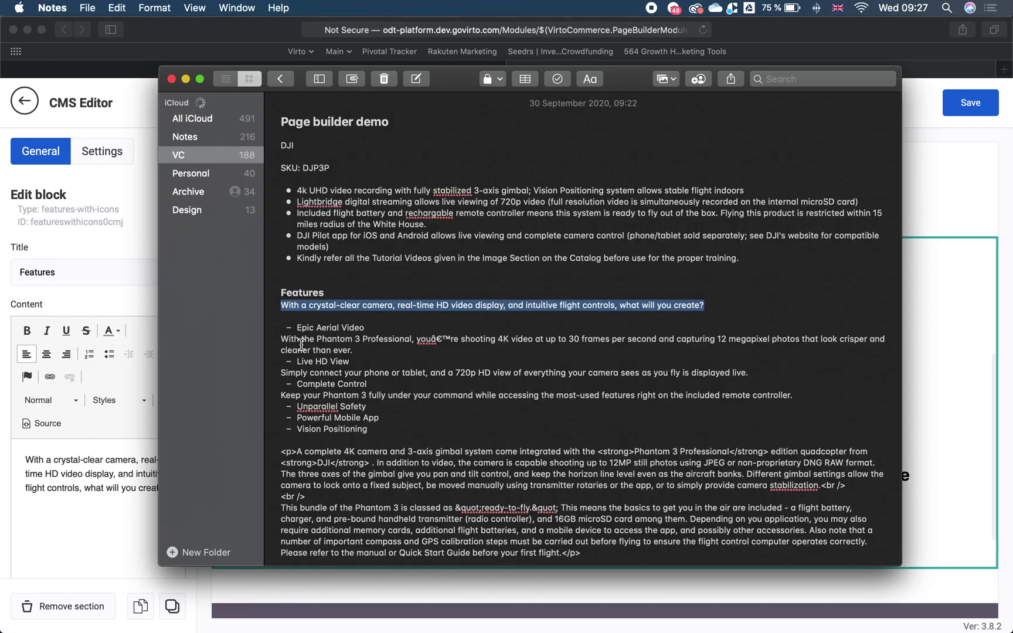
drag(296, 328, 365, 328)
key(super+Tab)
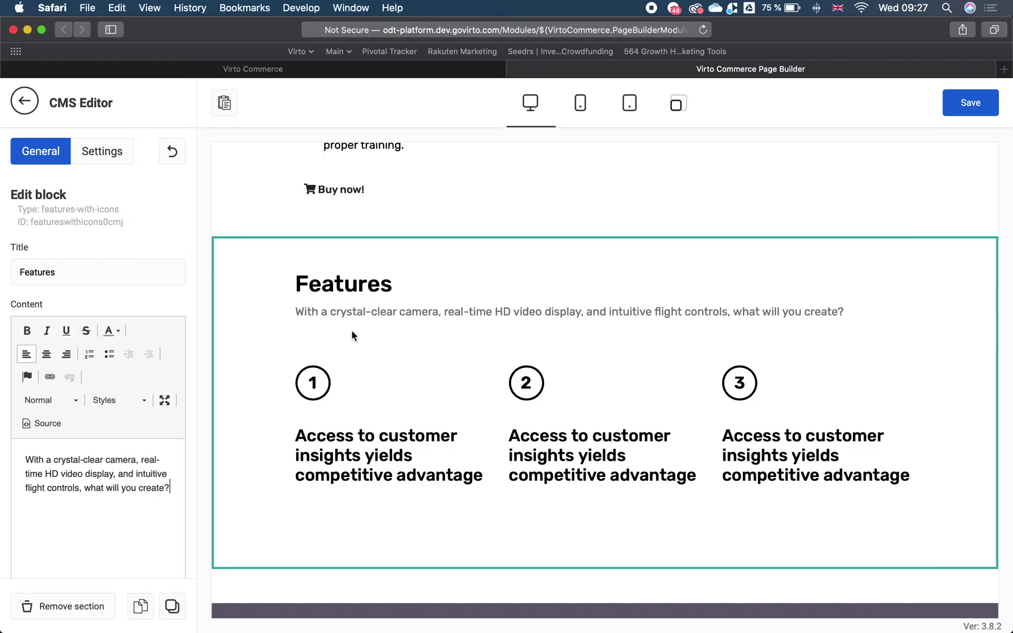
scroll(85, 434, down, 5)
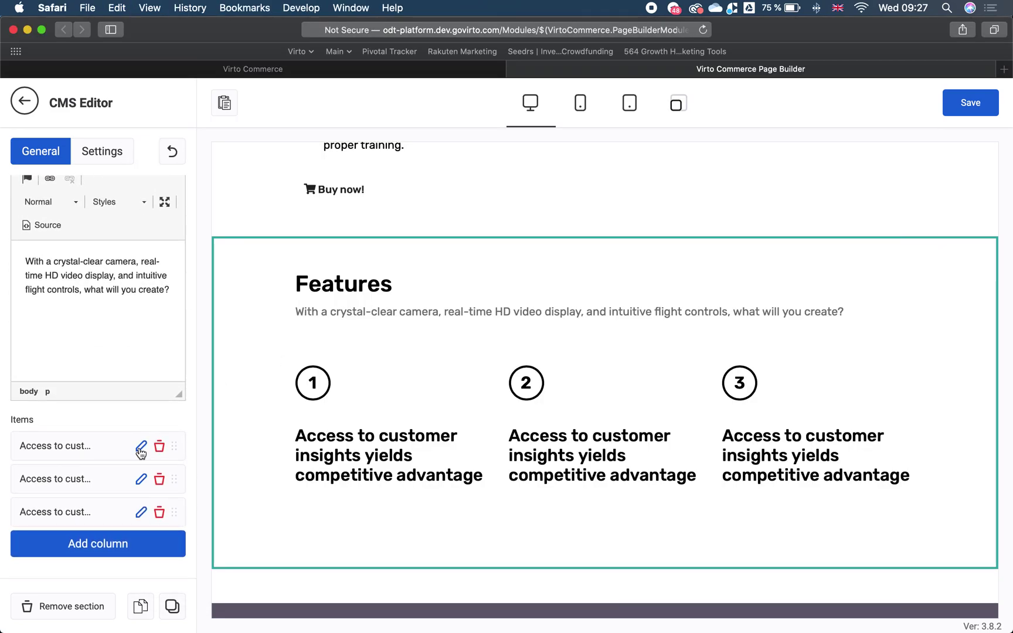
click(141, 448)
triple_click(142, 310)
key(super+v)
scroll(143, 315, down, 3)
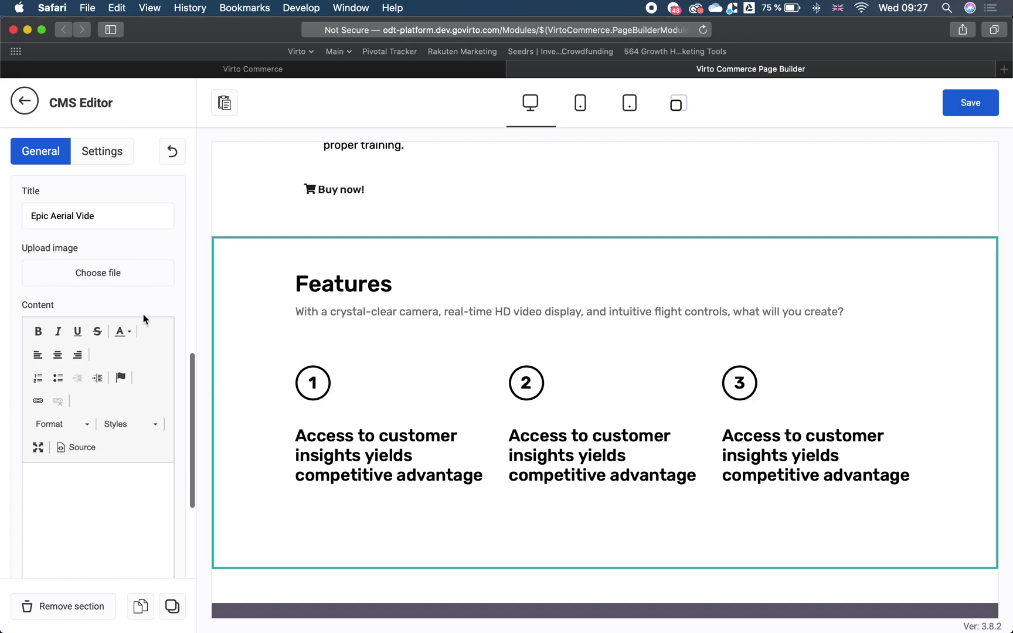
key(super+Tab)
key(super+Tab)
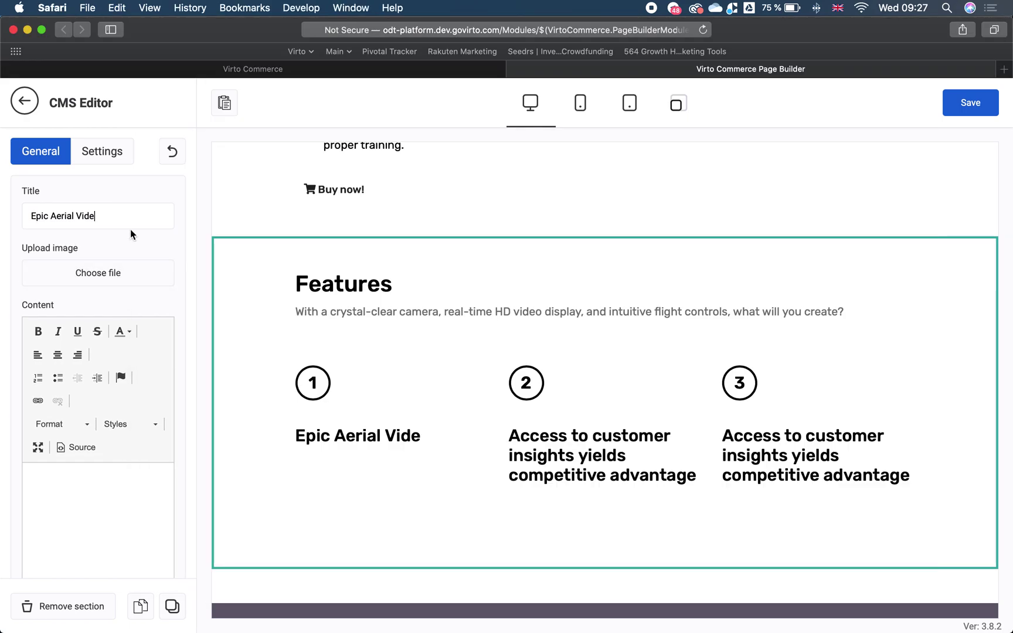
Copy the note's paragraph under Epic Aerial Video into the first item's content and save the item
key(super+Tab)
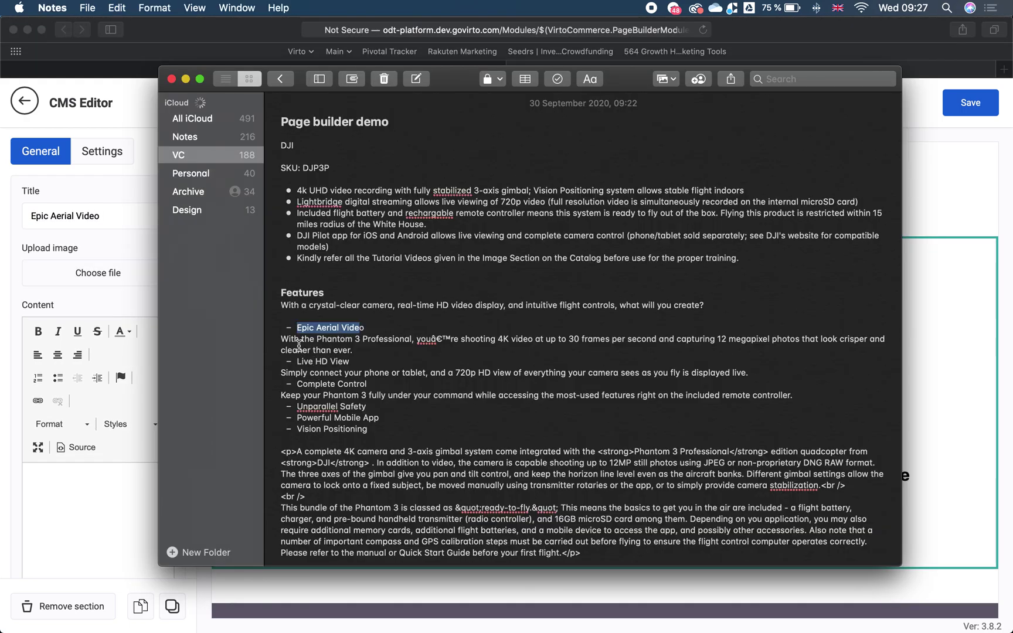
drag(282, 339, 359, 346)
key(super+c)
key(super+Tab)
click(102, 474)
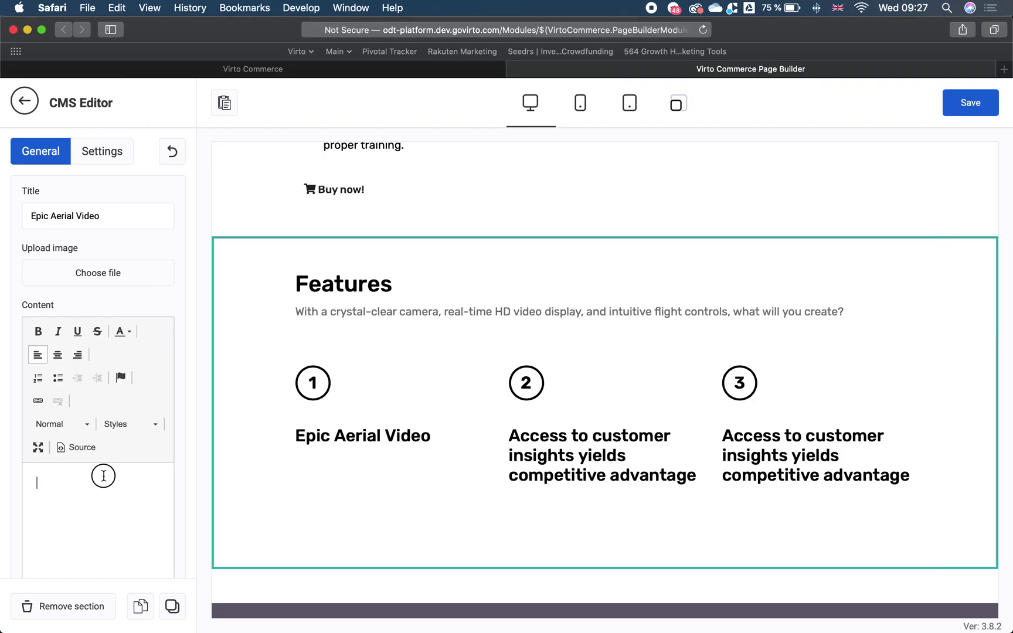
key(super+v)
scroll(94, 486, down, 3)
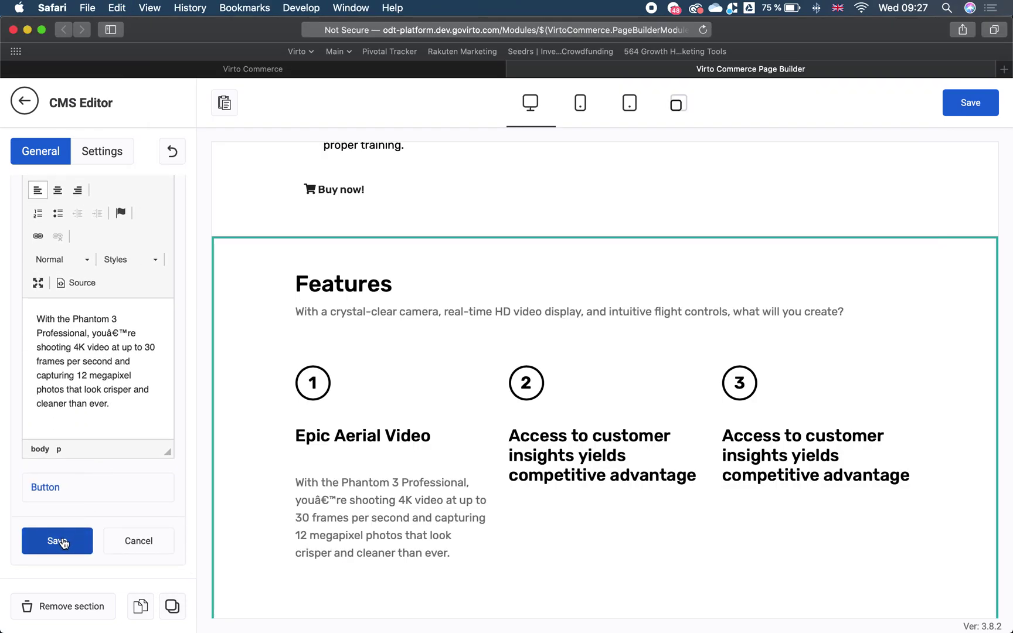
click(62, 541)
Set the second item's title to Live HD View, copied from the note without its leading dash
click(141, 477)
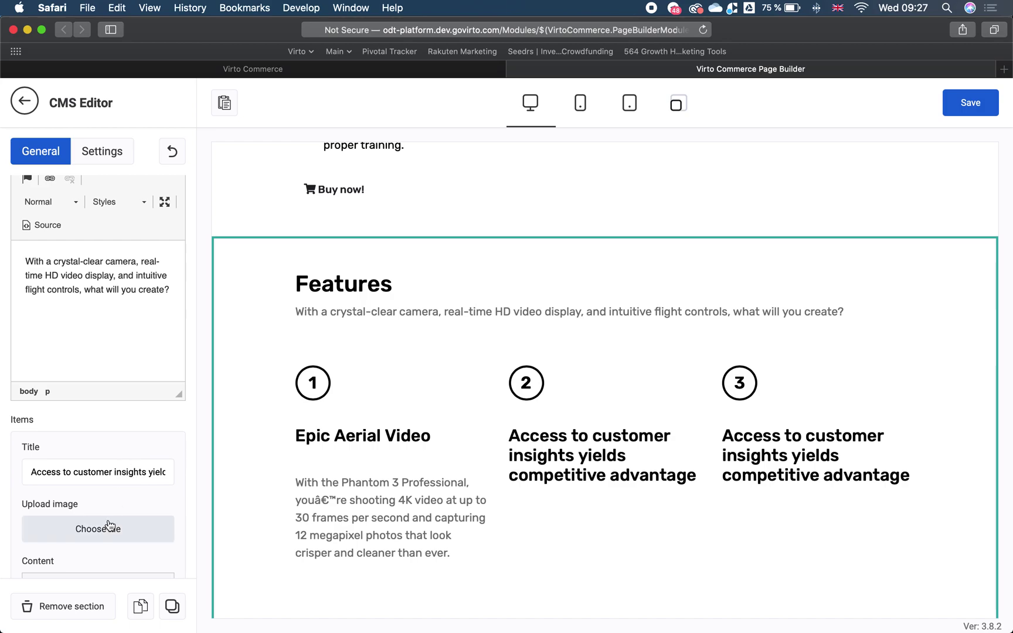
scroll(108, 526, down, 3)
key(super+Tab)
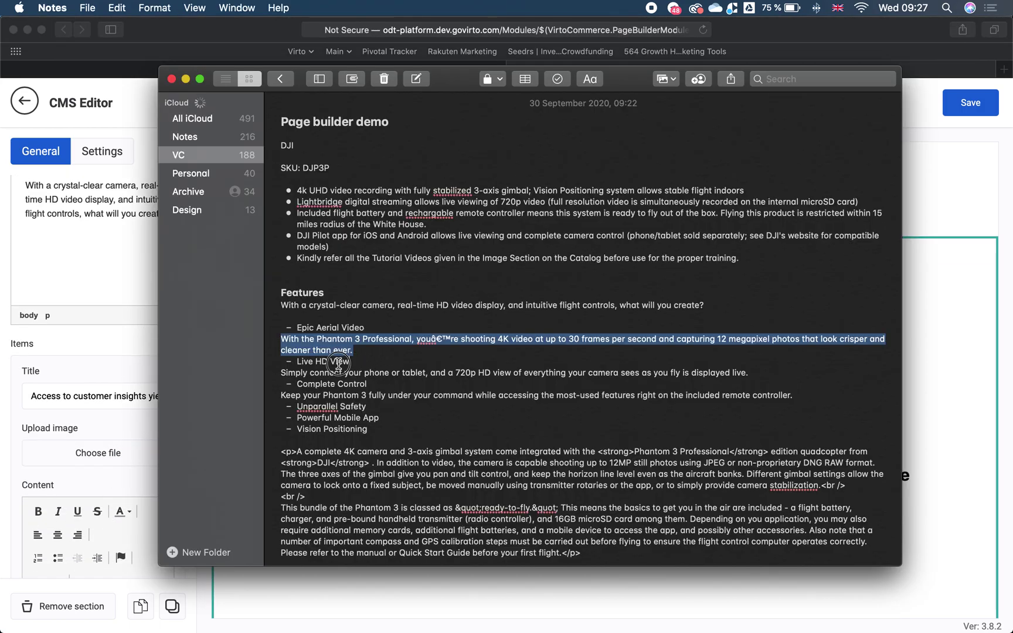
drag(350, 362, 296, 362)
key(super+c)
key(super+Tab)
click(110, 398)
key(super+a)
key(super+v)
scroll(109, 396, down, 3)
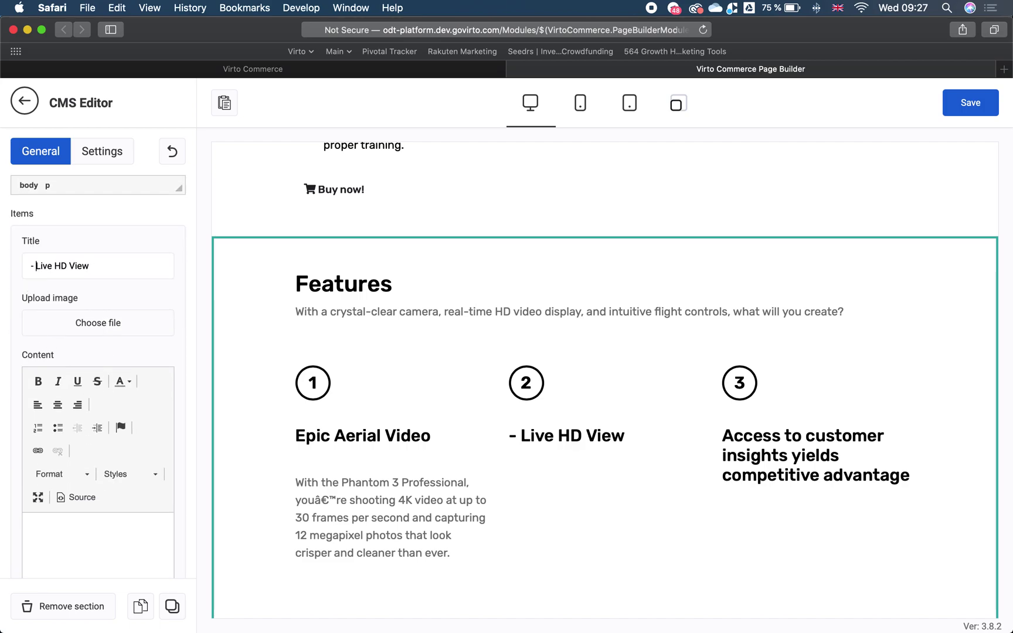
key(BackSpace)
key(BackSpace)
Copy the note's sentence about connecting a phone or tablet for a 720p HD view into the second item's content
key(super+Tab)
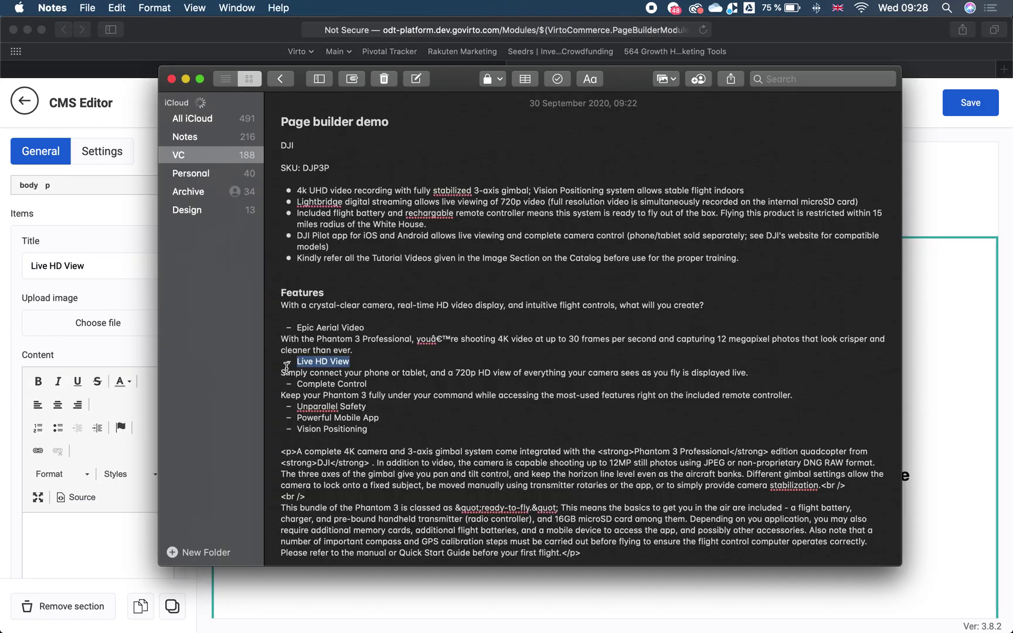
drag(282, 371, 771, 371)
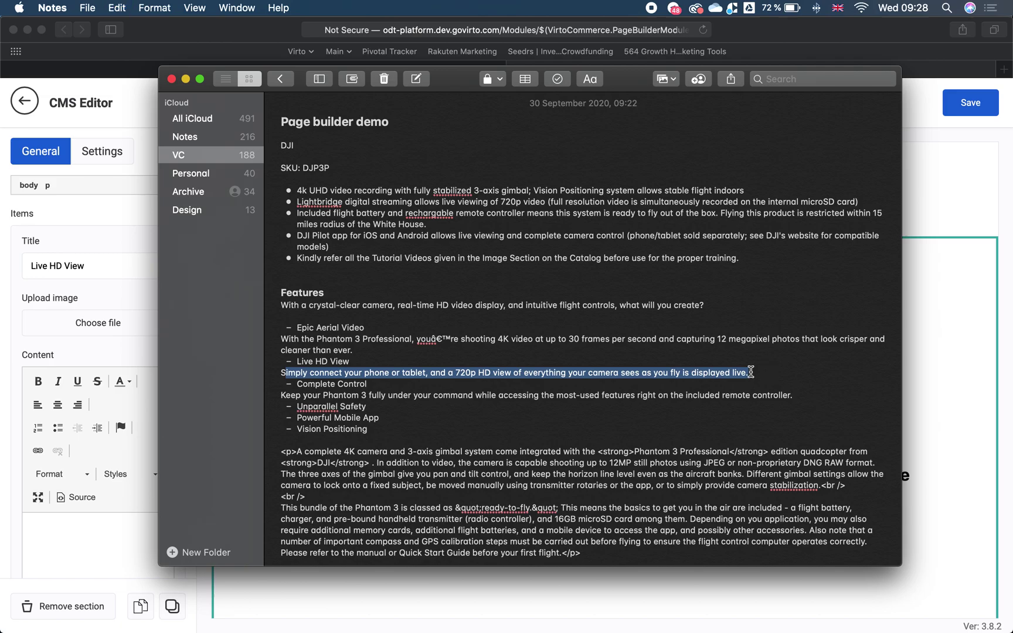
key(super+c)
key(super+Tab)
click(79, 546)
key(super+v)
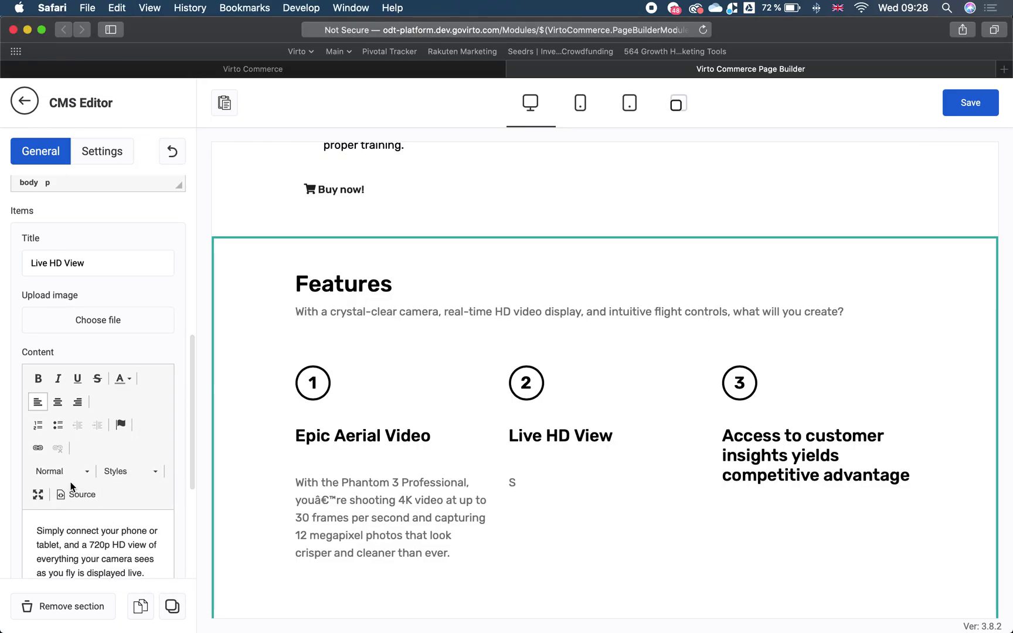
Copy the Complete Control heading from the note and save the Live HD View item in the page builder
key(super+Tab)
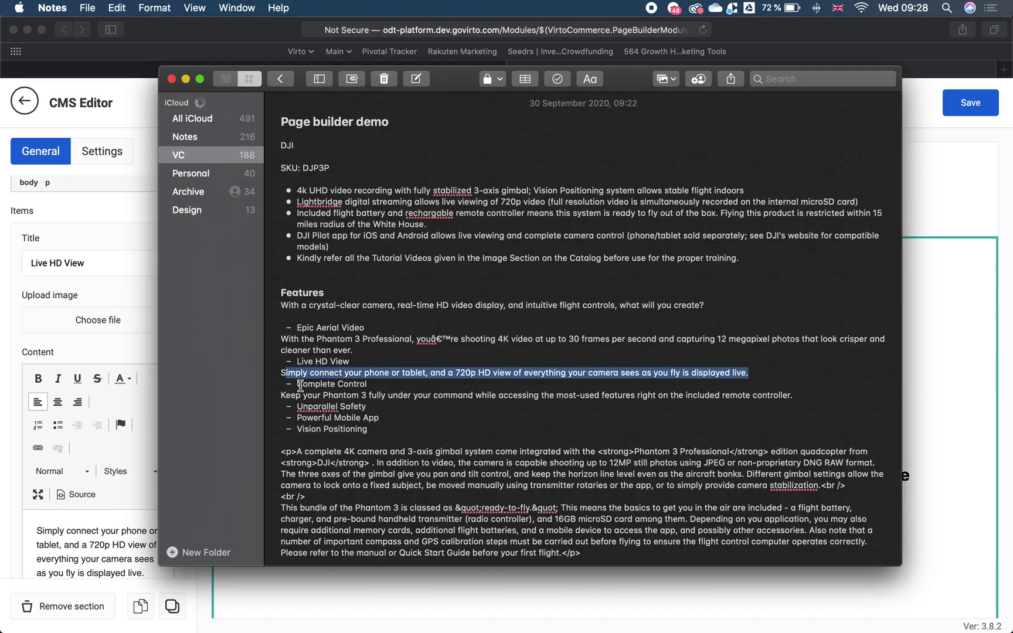
drag(297, 385, 387, 385)
key(super+Tab)
scroll(120, 446, down, 5)
click(50, 531)
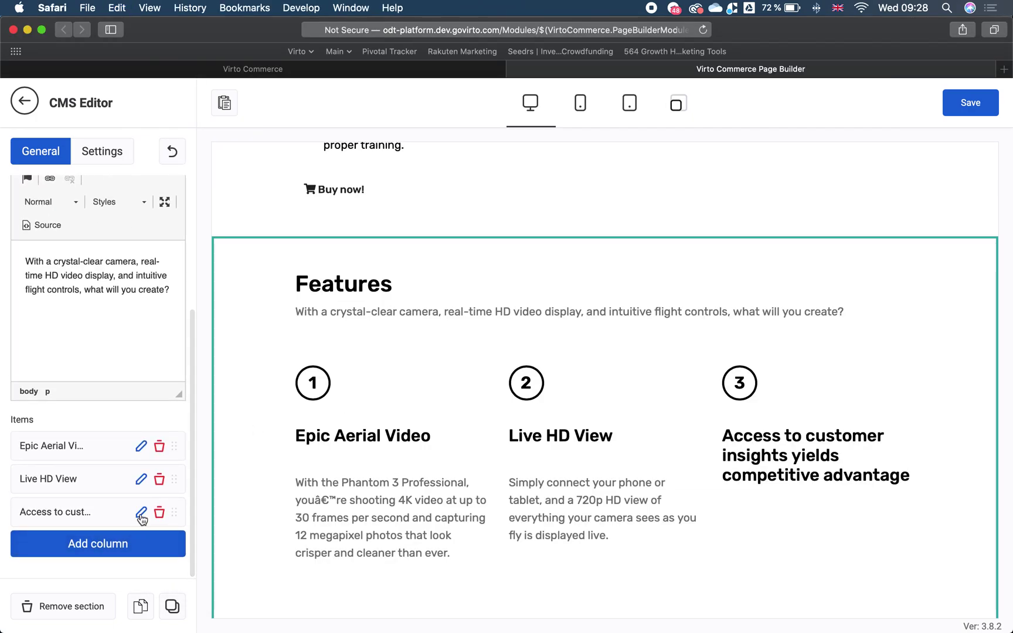
Set the third item's title to the copied Complete Control heading, without the leading dash
click(141, 508)
scroll(135, 469, down, 2)
click(132, 355)
key(super+a)
key(super+v)
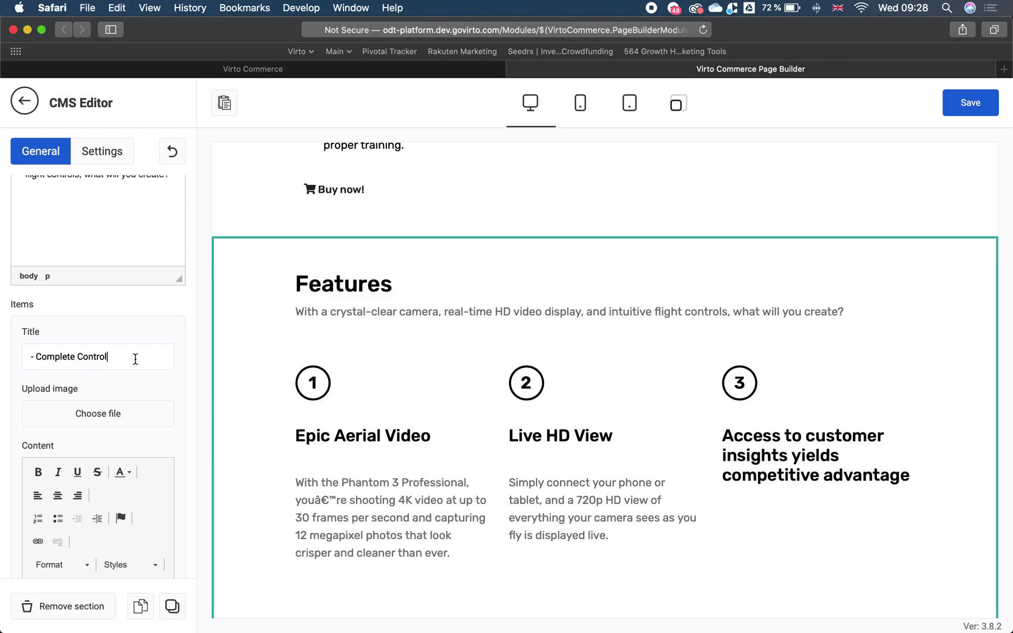
scroll(103, 343, down, 1)
click(39, 329)
key(BackSpace)
key(BackSpace)
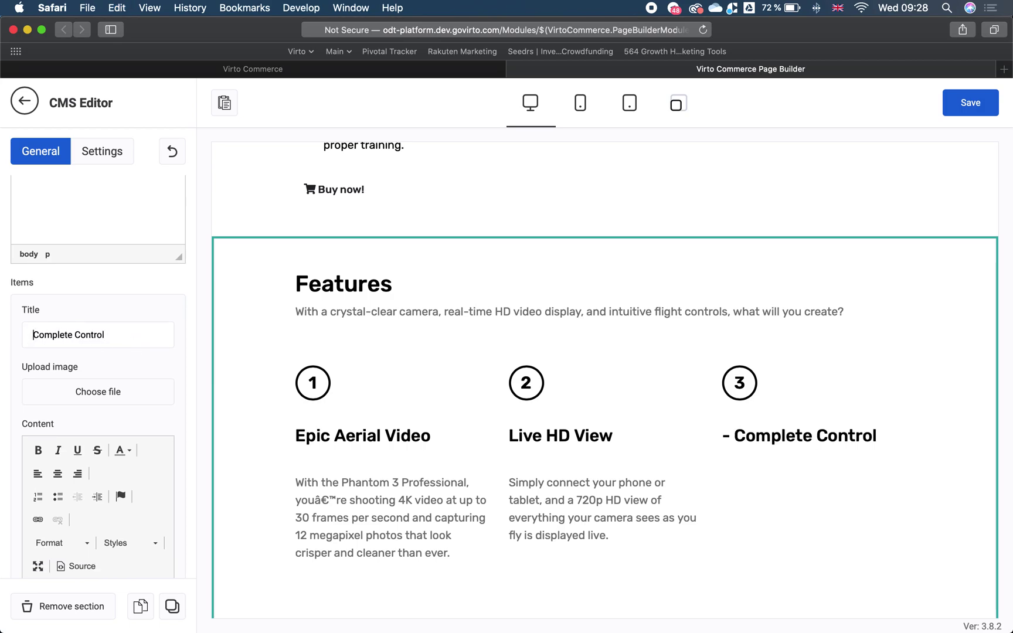
Copy the note's sentence "Keep your Phantom 3 fully under your command..." into the third item's content and save the item
key(super+Tab)
drag(279, 395, 807, 391)
key(super+x)
key(super+z)
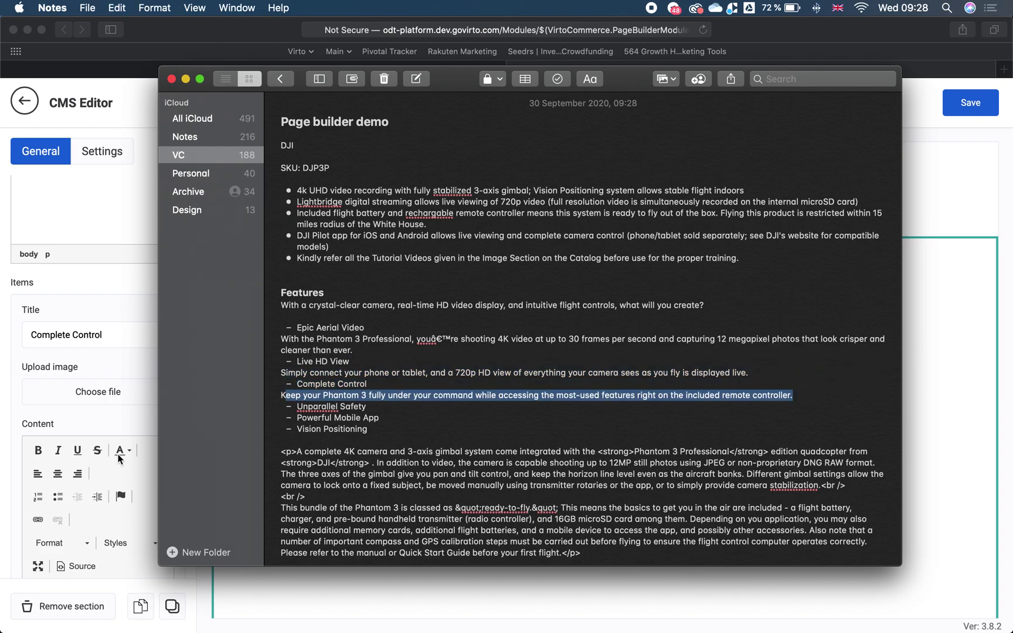
key(super+Tab)
scroll(100, 560, down, 3)
click(113, 481)
text(K)
key(super+v)
scroll(100, 410, down, 3)
click(61, 529)
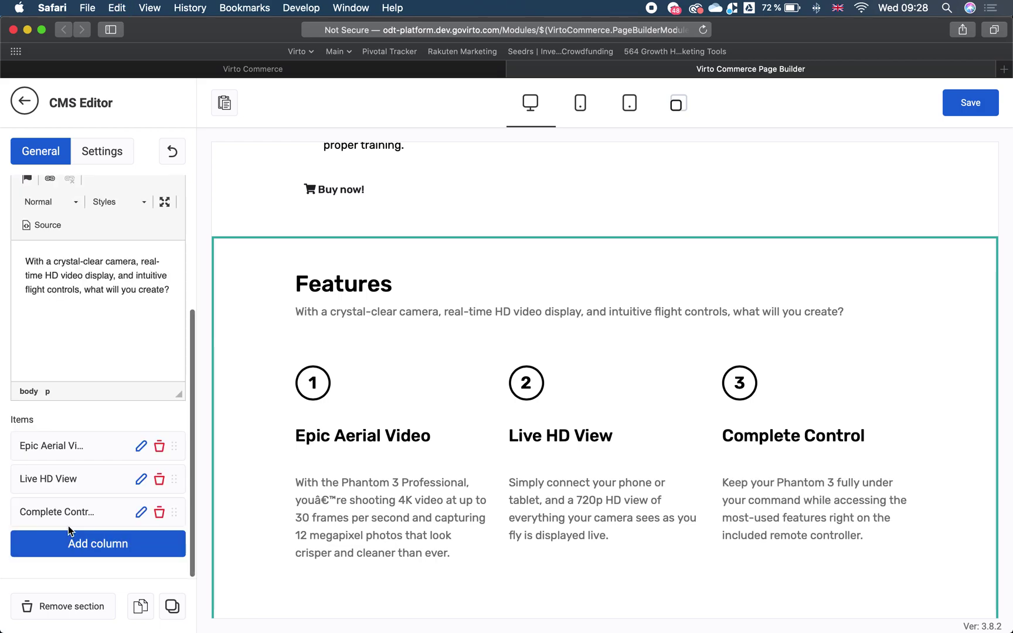
Try an empty extra column in second position among the Features items and remove it
click(98, 544)
scroll(465, 480, down, 3)
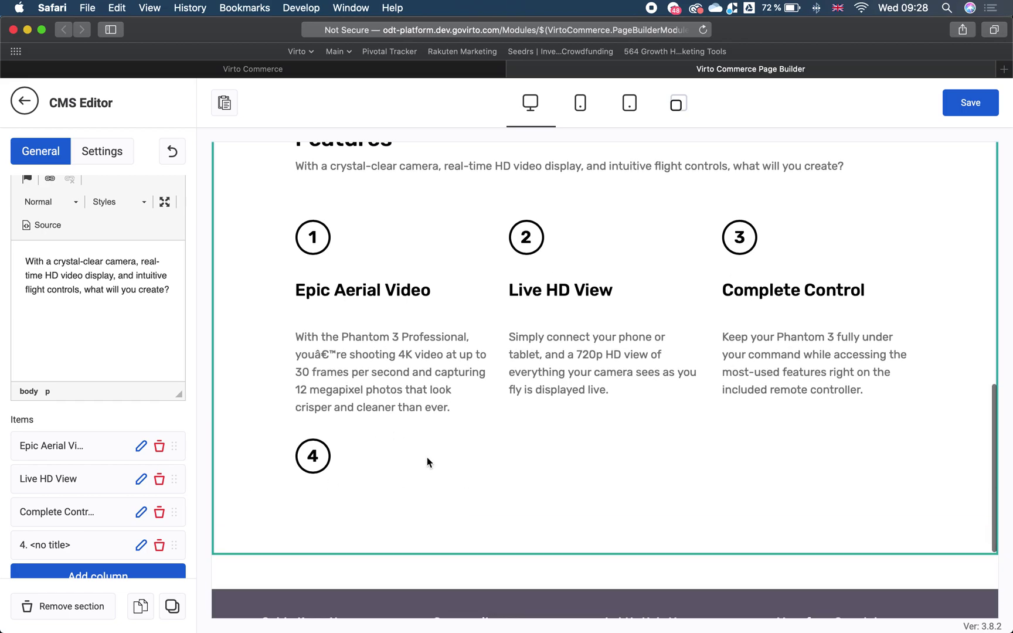
scroll(119, 480, down, 1)
drag(176, 512, 175, 459)
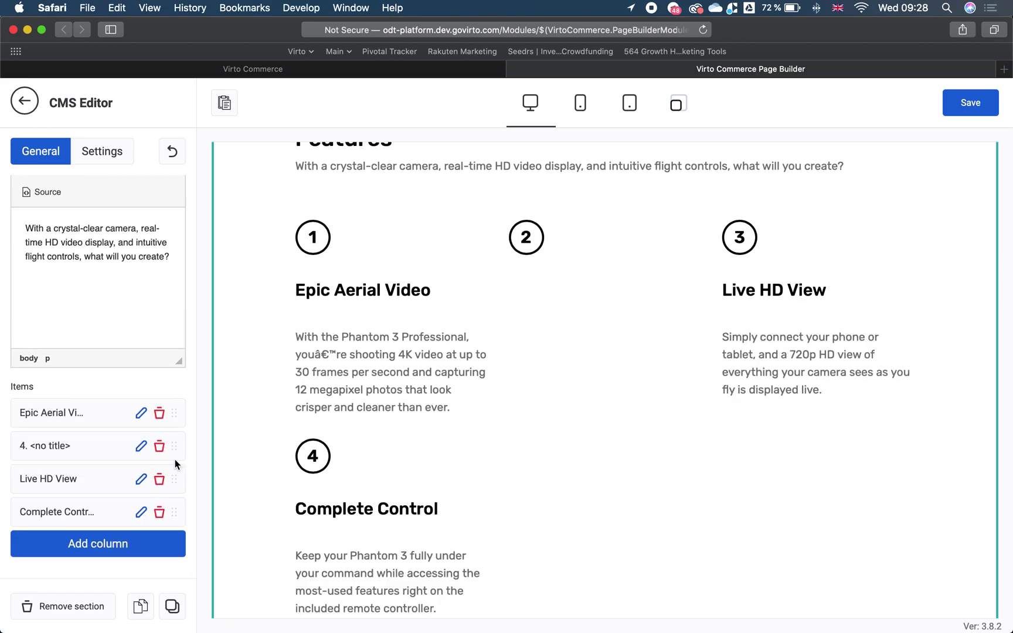
click(159, 448)
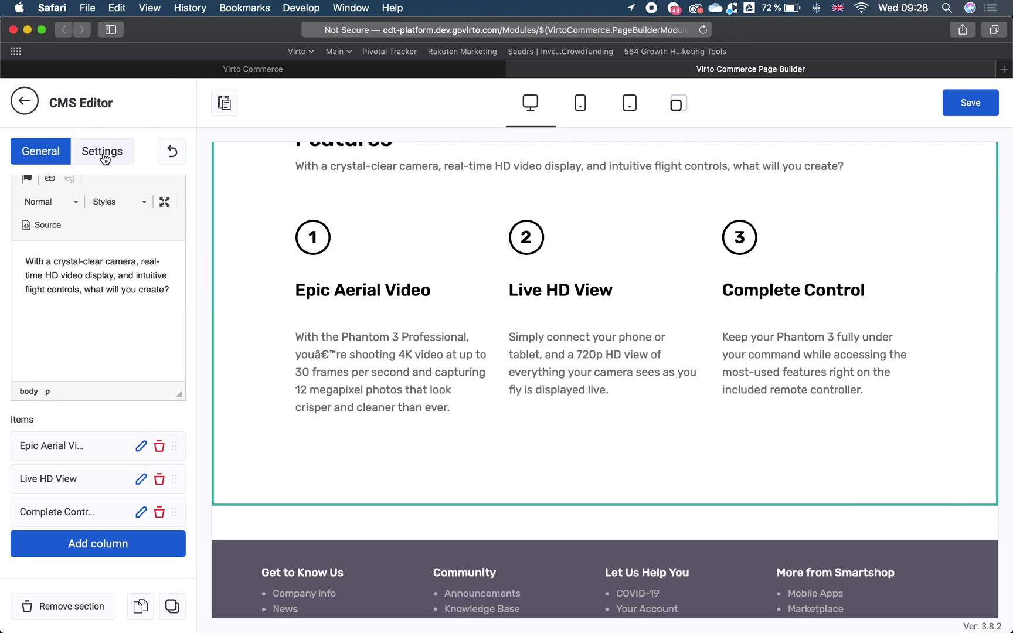
Add an empty fourth column to the Features block and set its columns count to 4
click(136, 546)
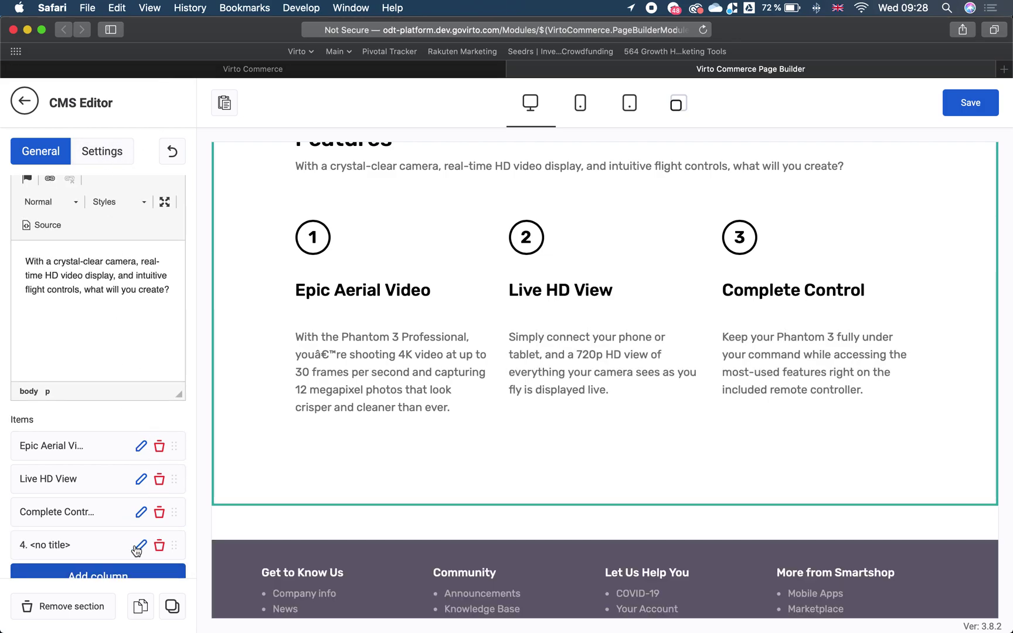
click(101, 160)
scroll(117, 293, up, 5)
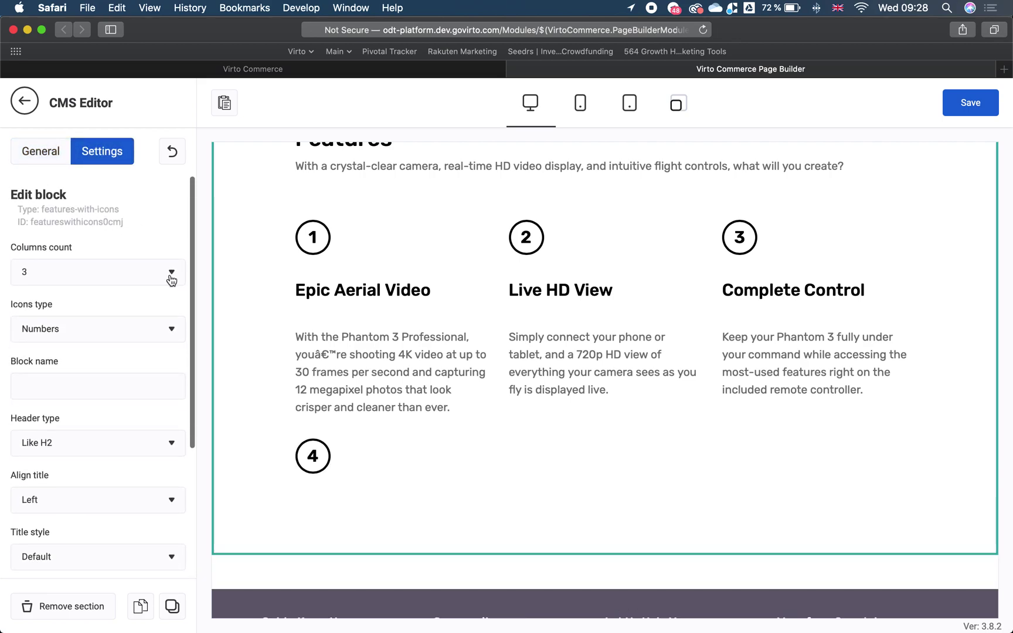
click(171, 274)
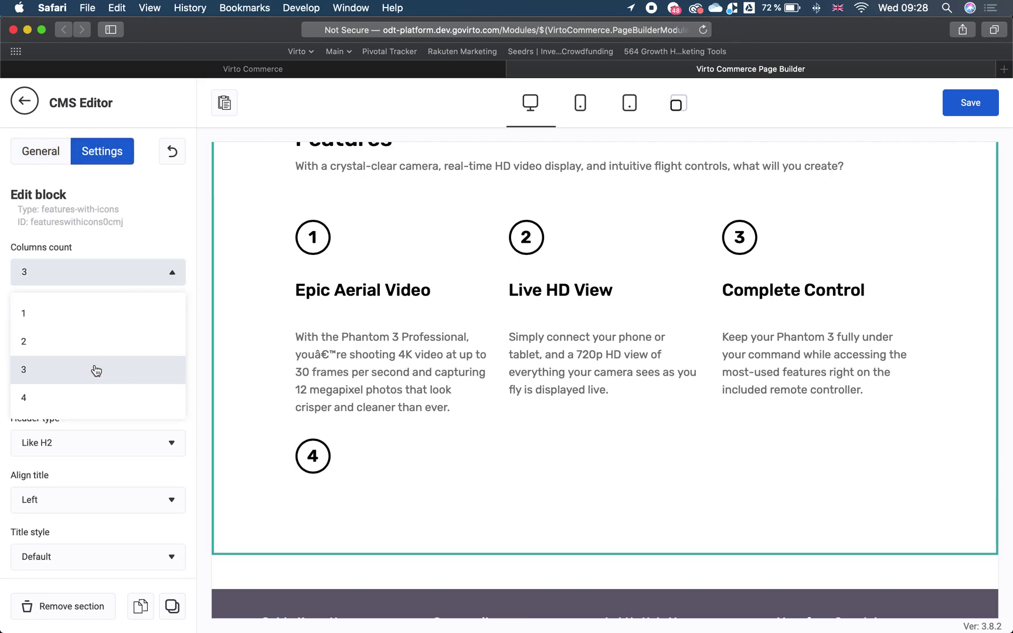
click(98, 398)
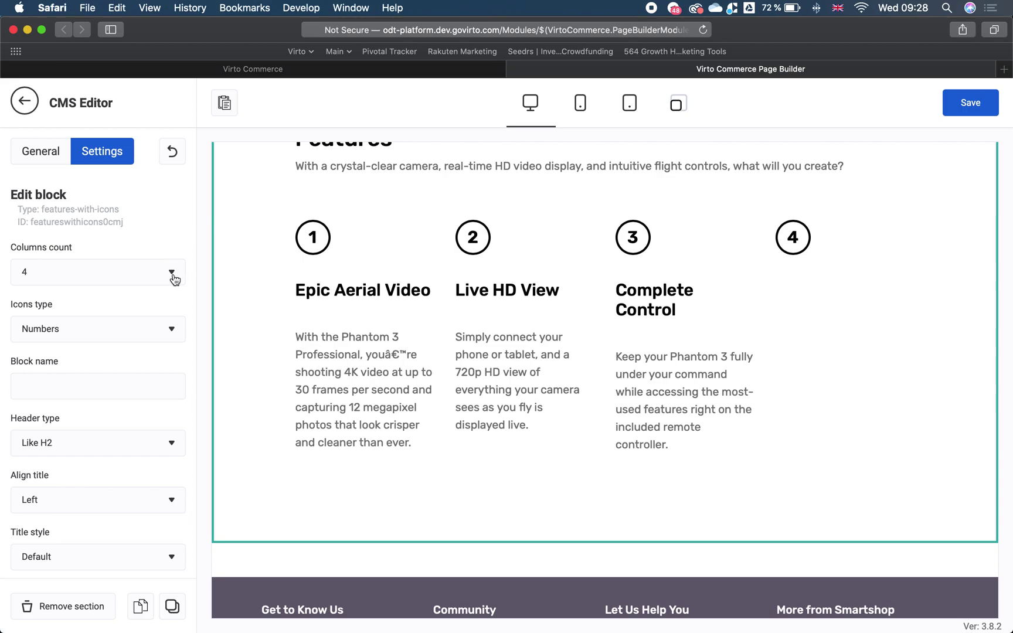
Set the Features block's columns count to 3 and remove the untitled fourth item
click(174, 278)
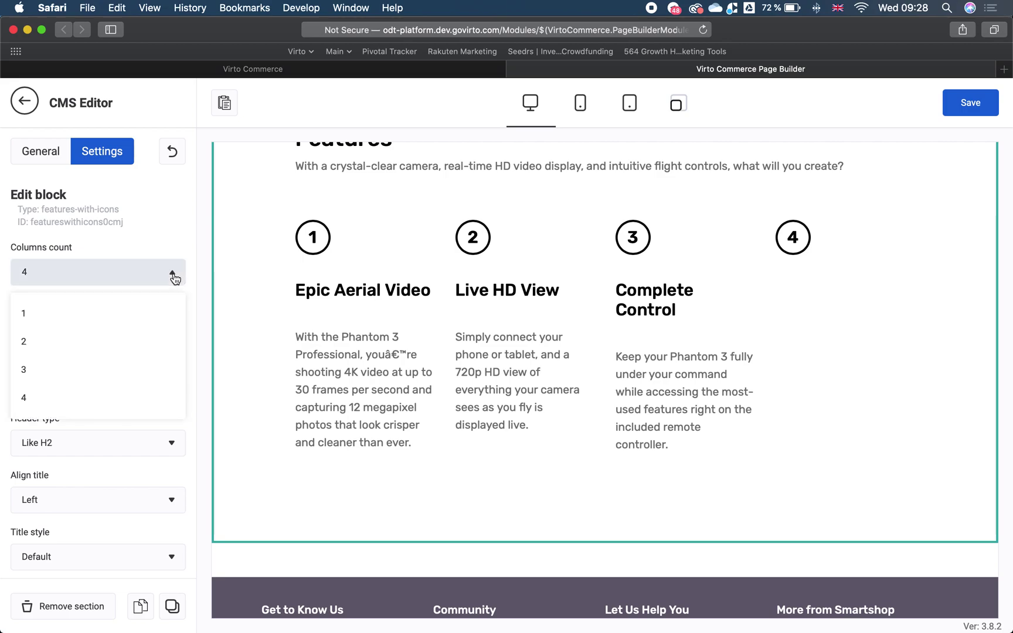
click(83, 374)
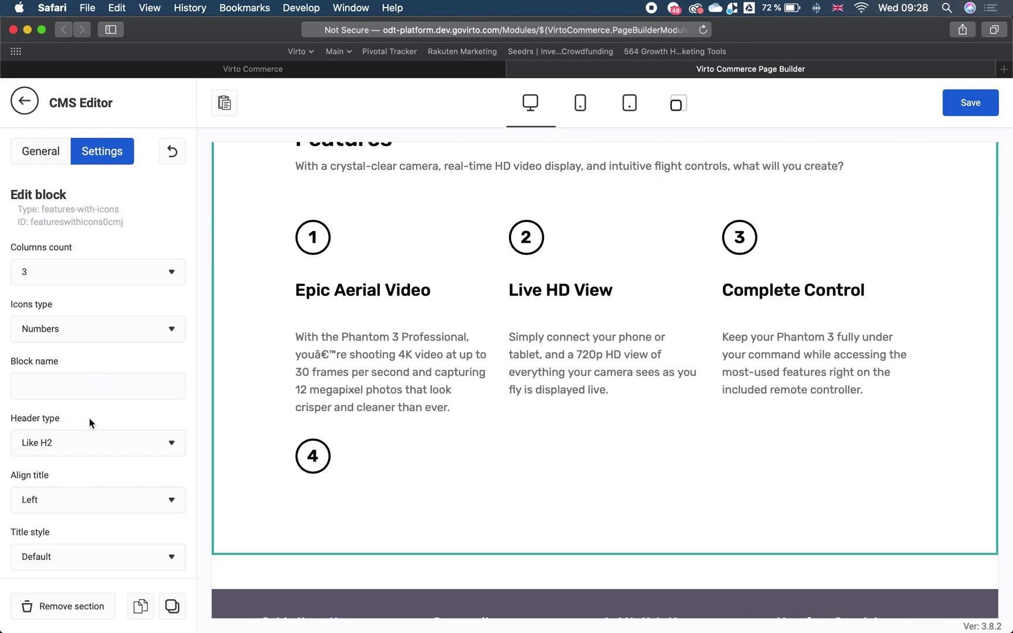
scroll(67, 439, down, 5)
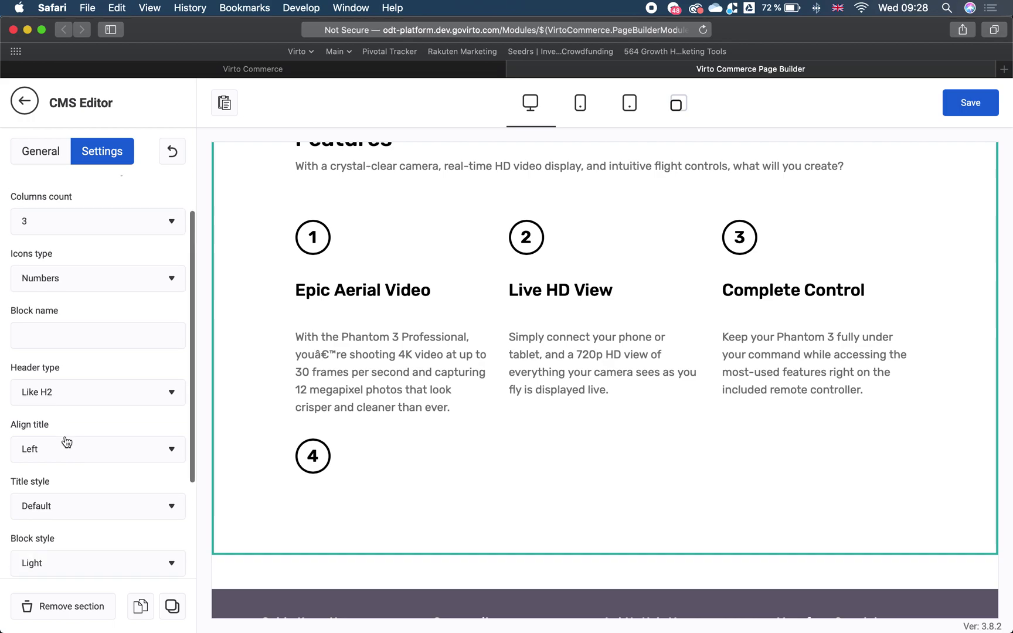
click(46, 157)
scroll(117, 516, down, 6)
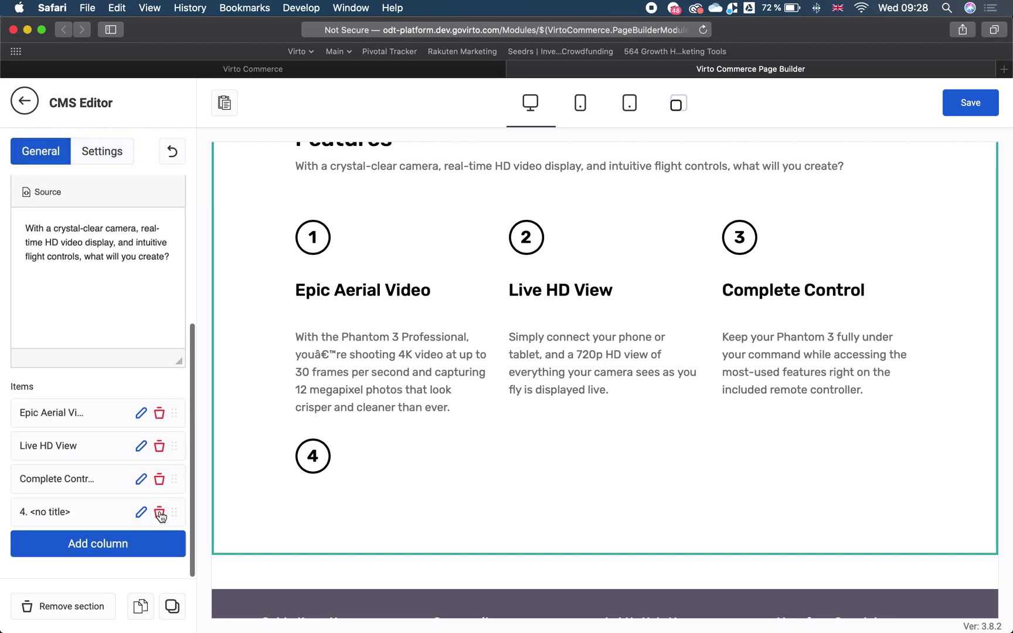
click(158, 513)
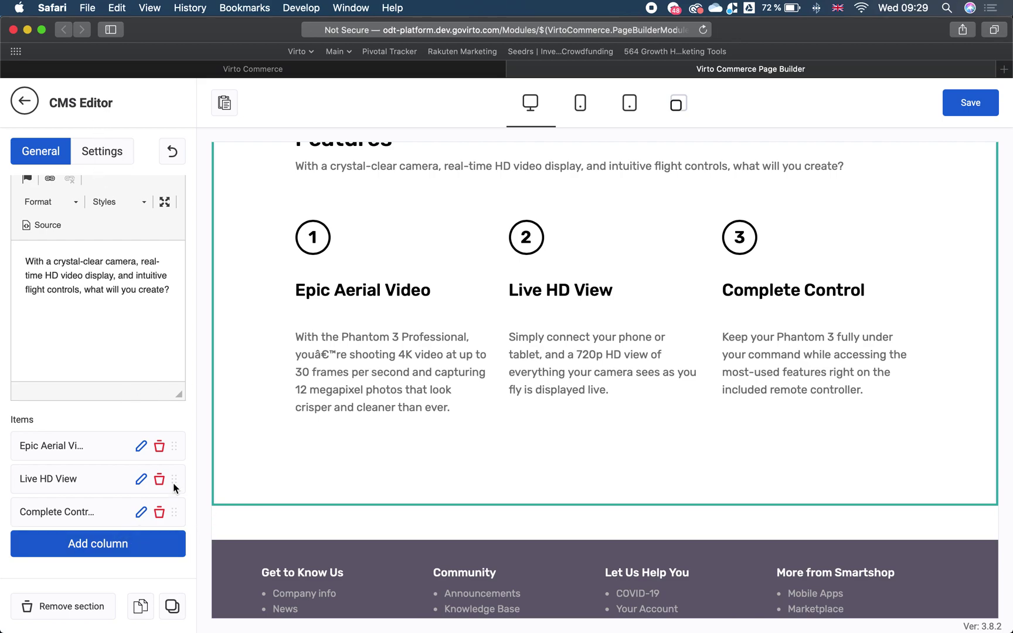
Set the Features block's block style to Dark and check the block in the page preview
click(104, 164)
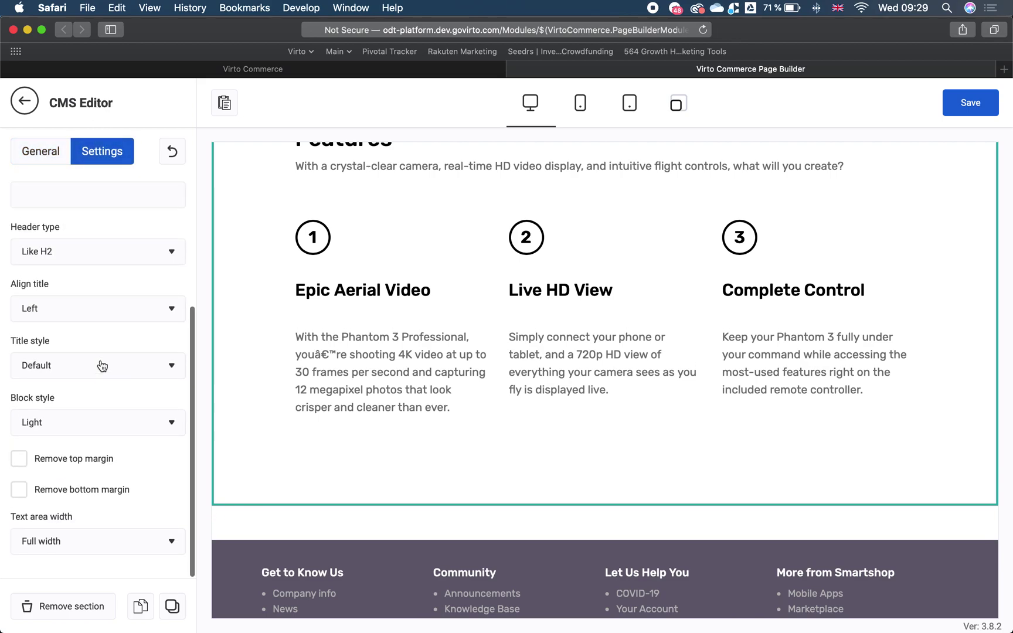
click(172, 427)
click(87, 498)
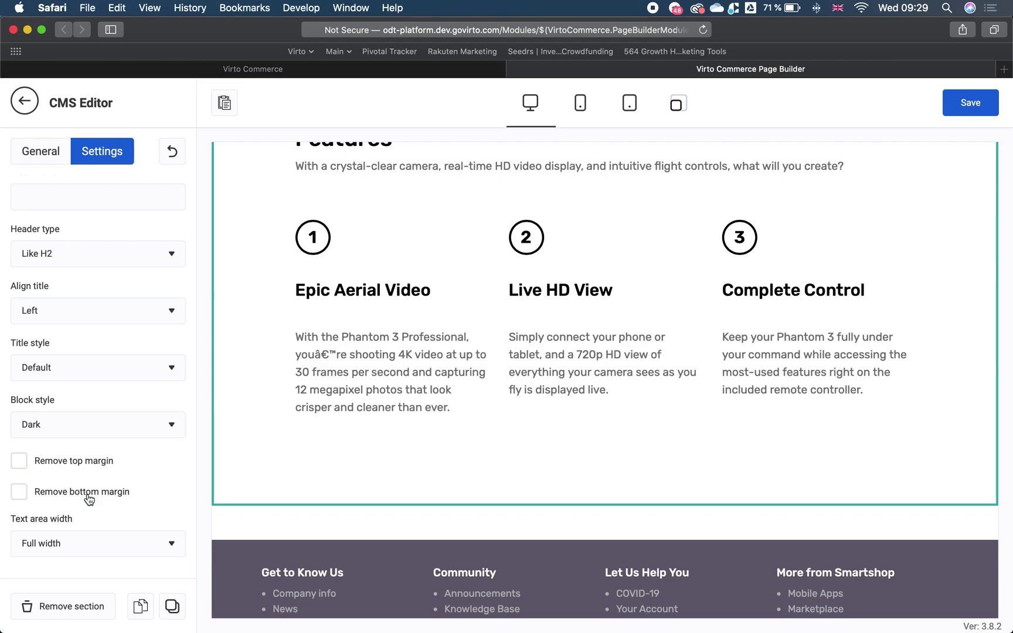
scroll(576, 418, up, 7)
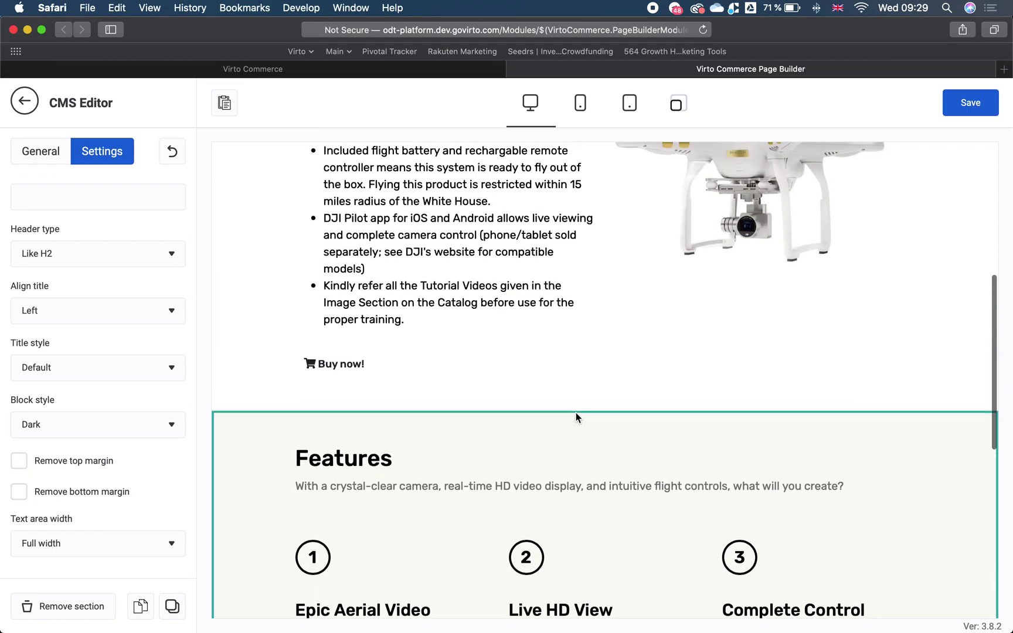
scroll(576, 417, down, 4)
scroll(577, 418, up, 3)
scroll(410, 352, down, 7)
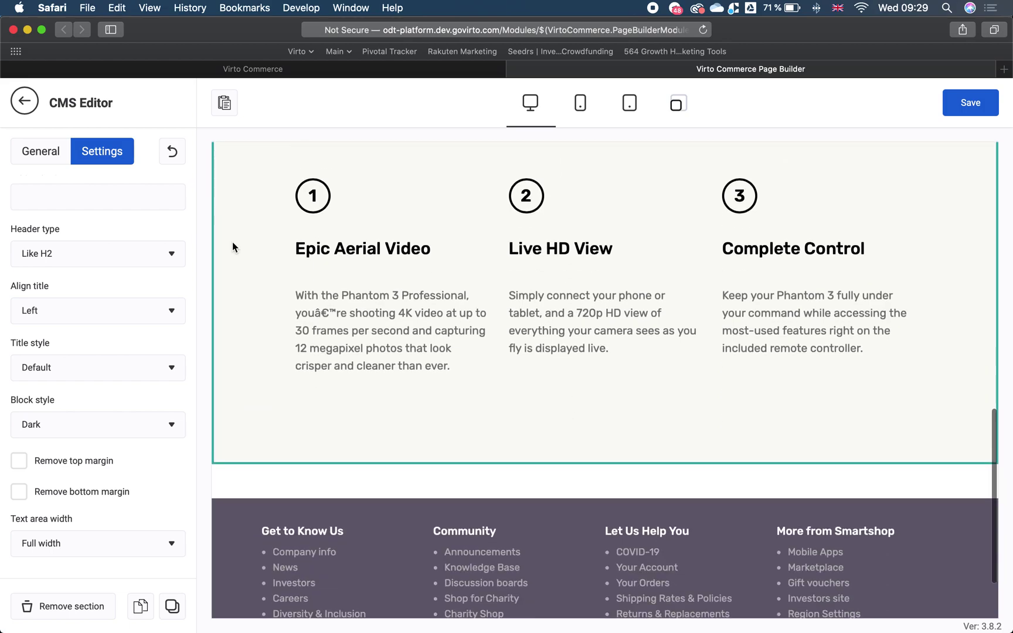
Add a Simple text block from Paragraphs and Links below the Features block
click(59, 144)
click(25, 102)
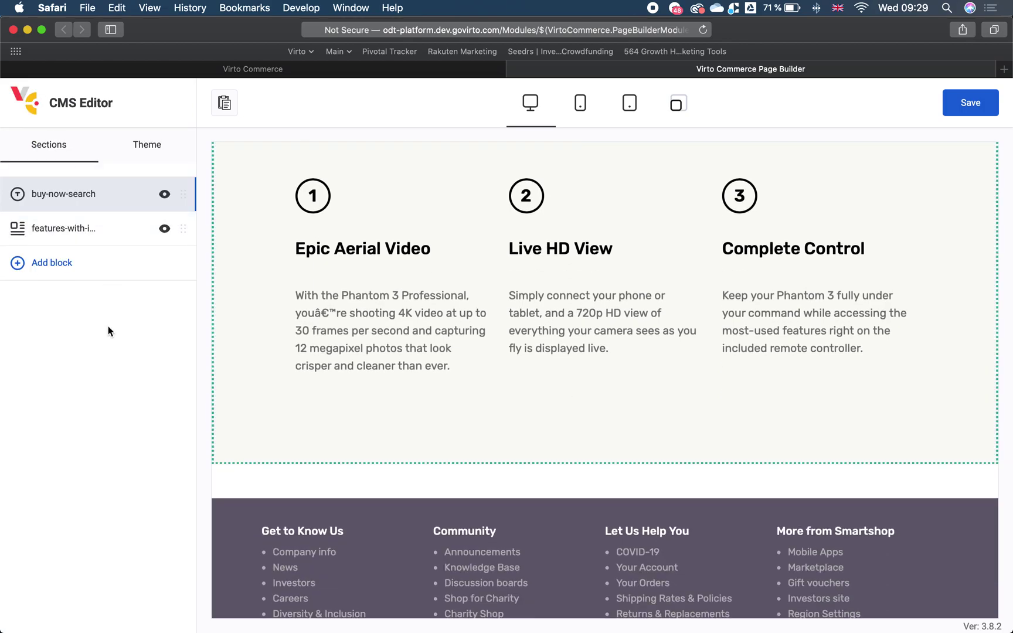
click(62, 267)
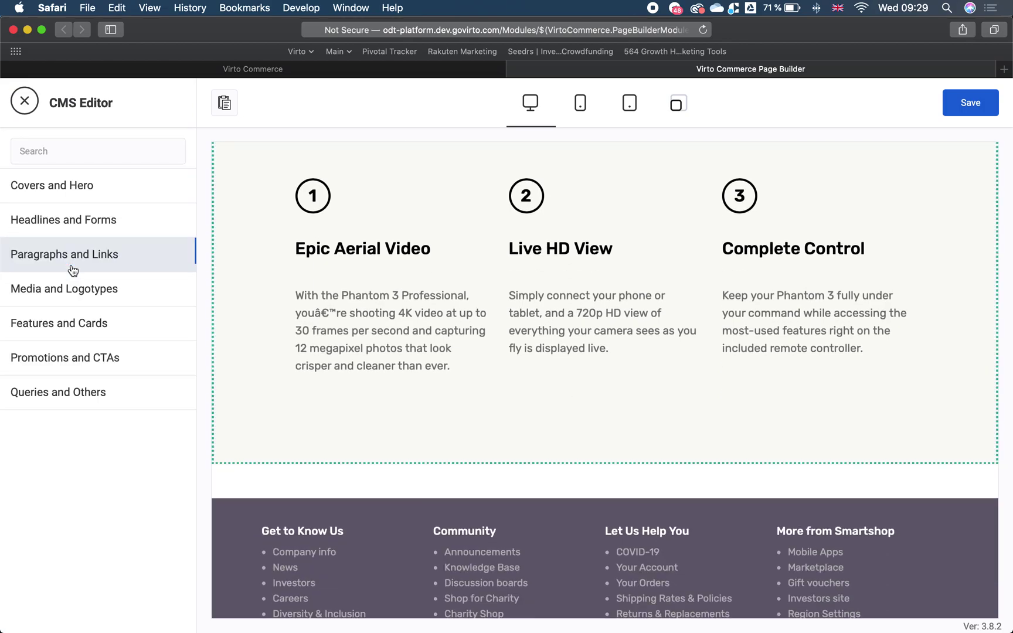
click(136, 257)
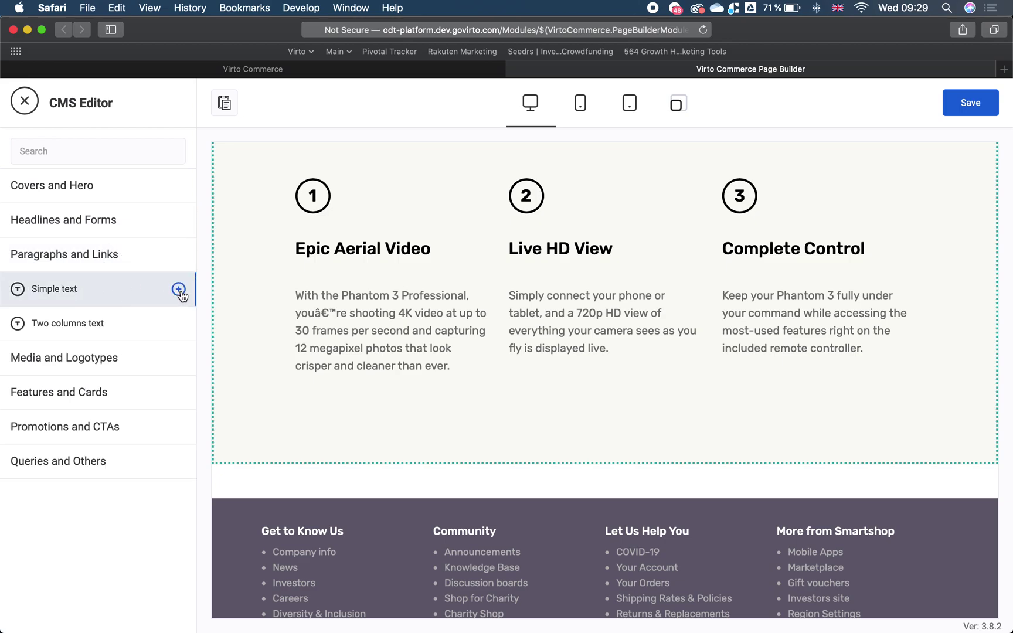
click(178, 289)
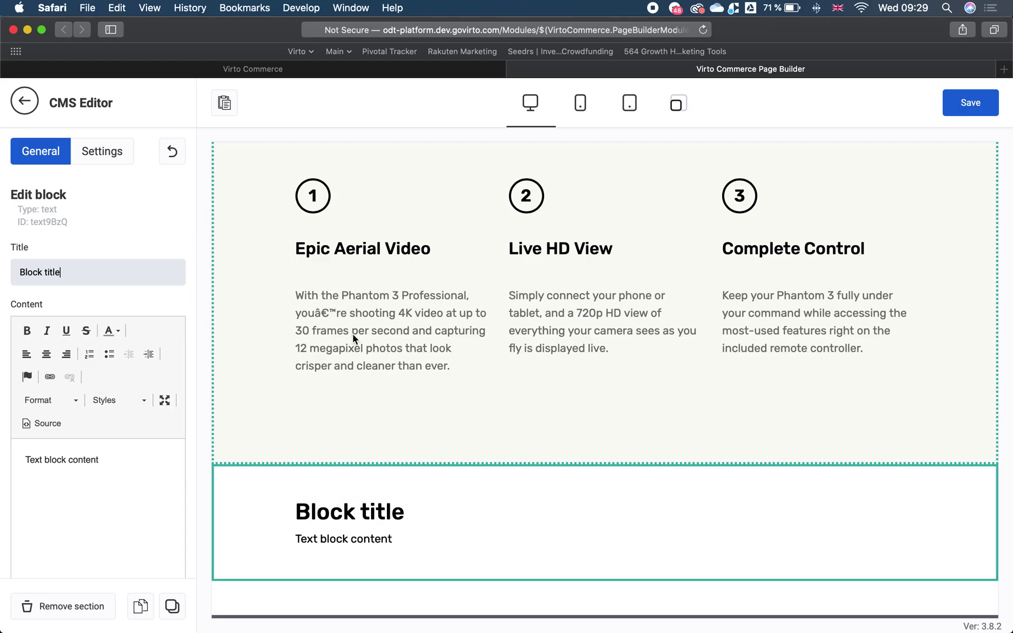
Switch to Notes and copy the HTML description from "A complete 4K camera..." through the end of the Intelligent Orientation Control paragraph
scroll(475, 429, down, 2)
key(super+Tab)
scroll(282, 348, down, 3)
click(282, 348)
scroll(388, 381, down, 15)
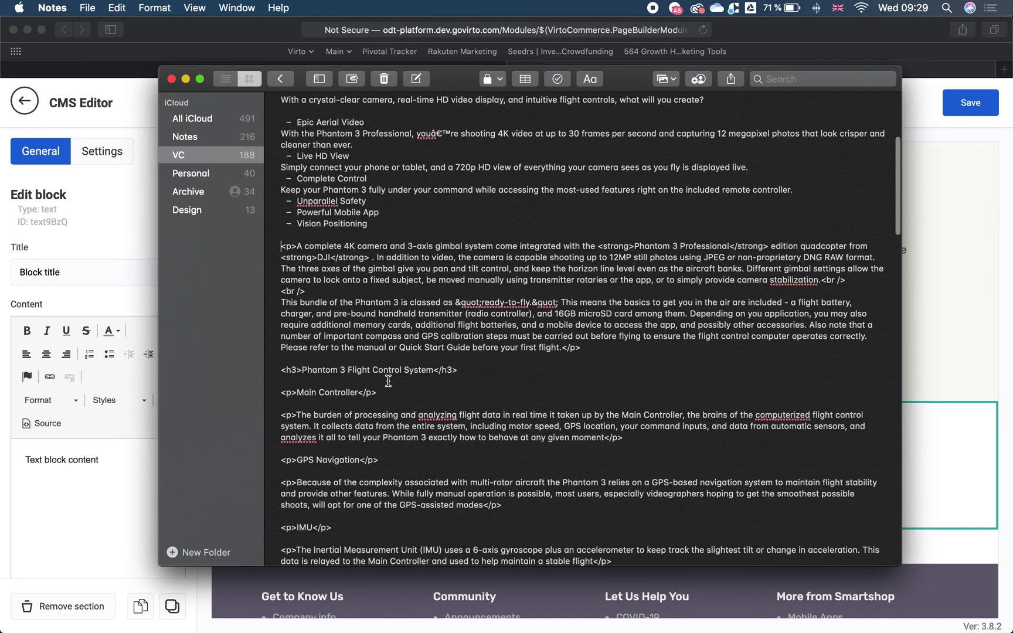
scroll(388, 381, down, 3)
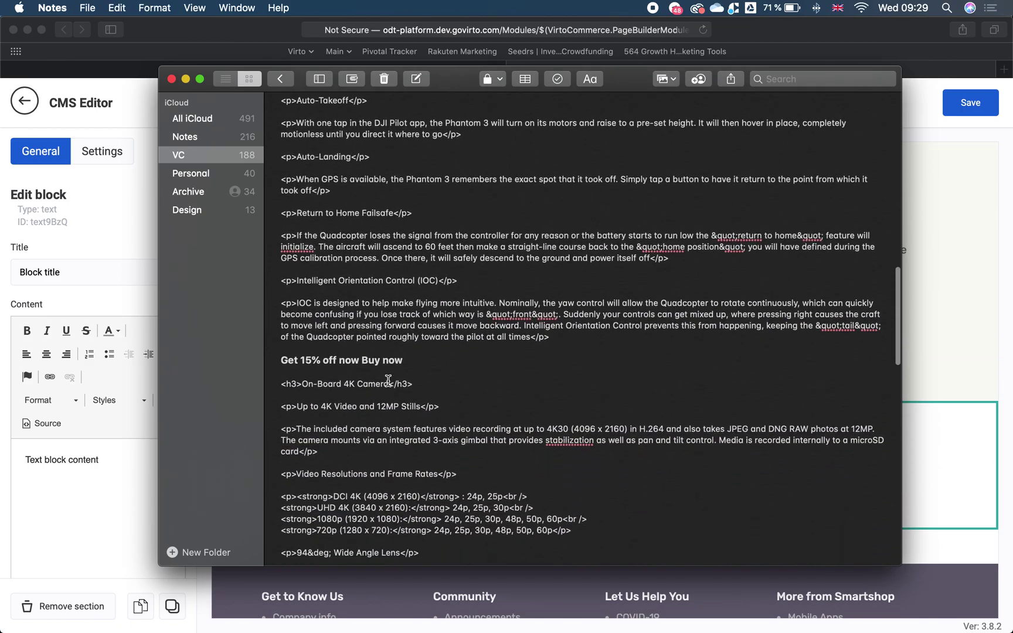
right_click(393, 380)
click(573, 338)
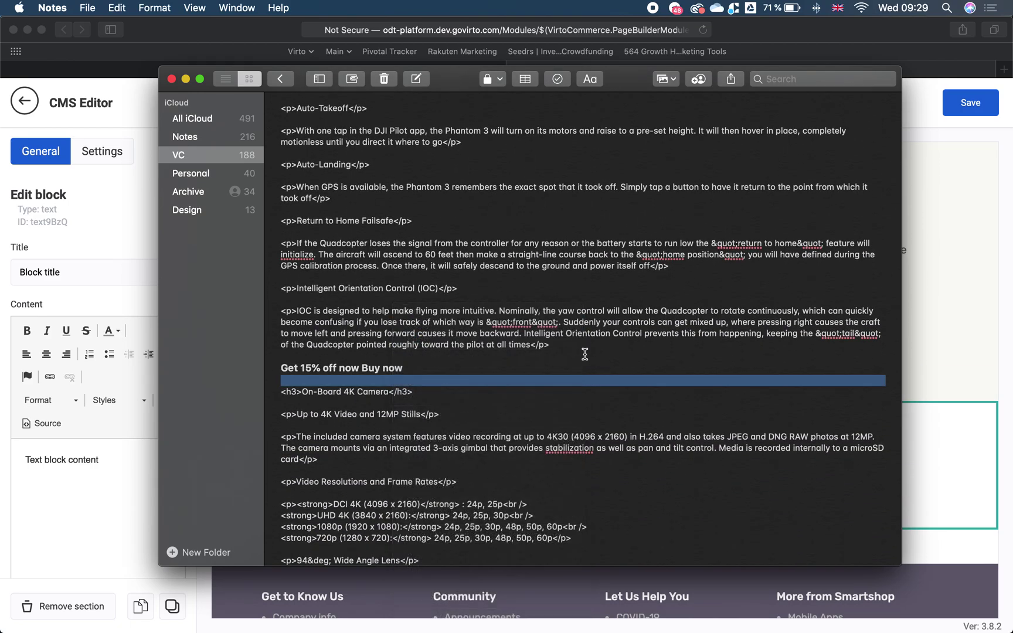
scroll(569, 350, up, 15)
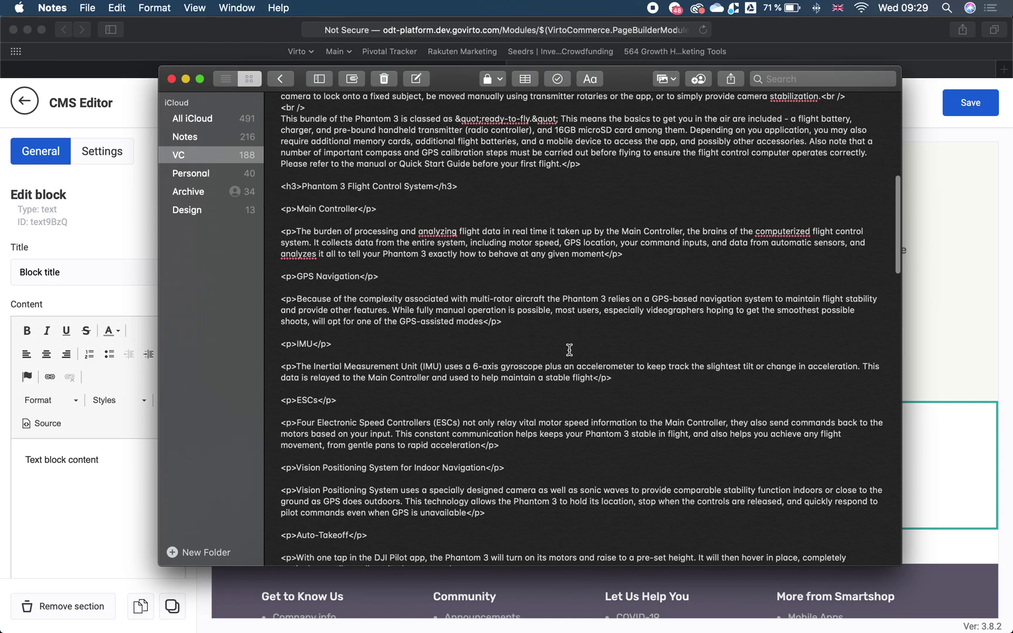
scroll(569, 349, up, 5)
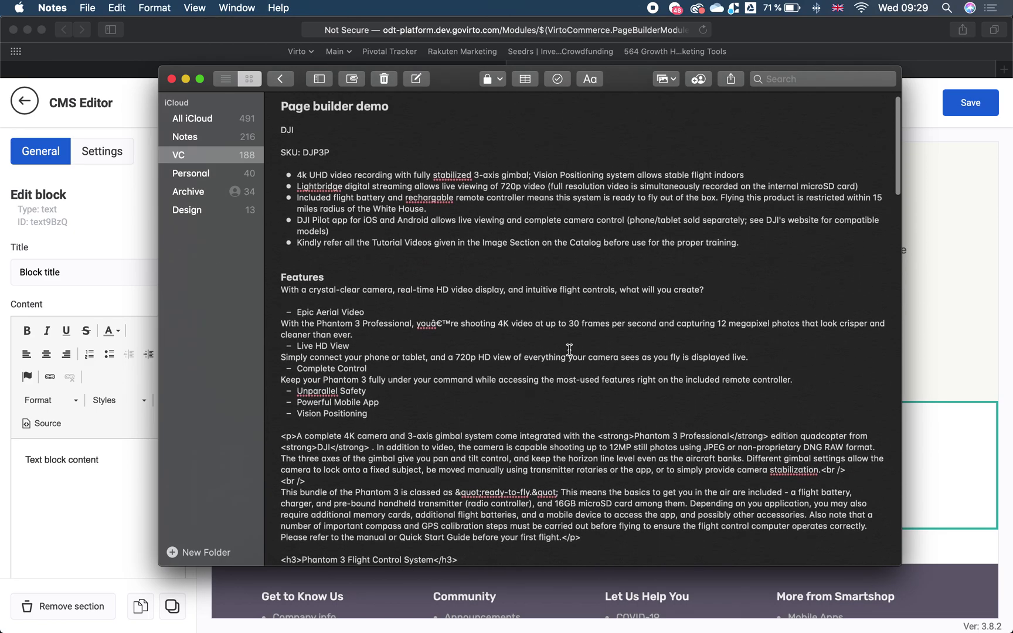
click(279, 436)
key(super+shift+Down)
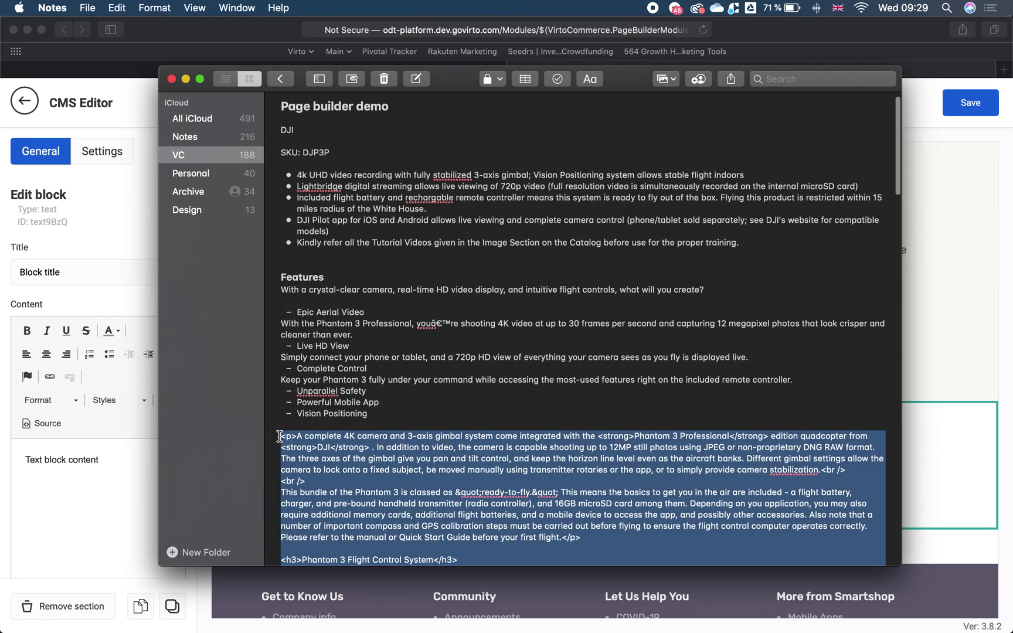
Replace the text block's placeholder content with the copied HTML in source mode and check the rendered text in the preview
click(97, 475)
click(110, 461)
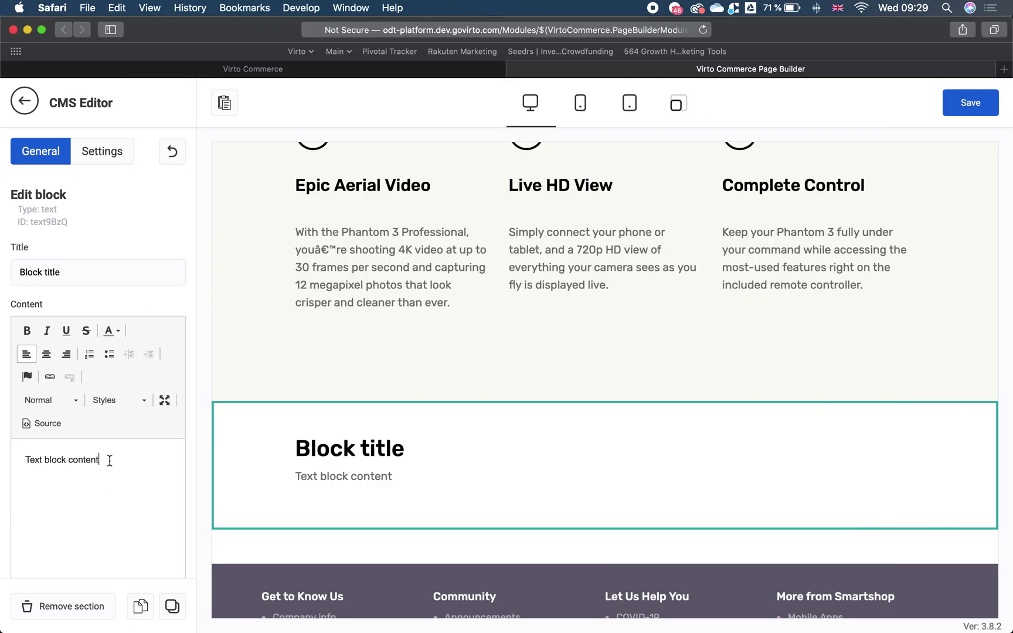
click(49, 422)
key(super+a)
key(super+v)
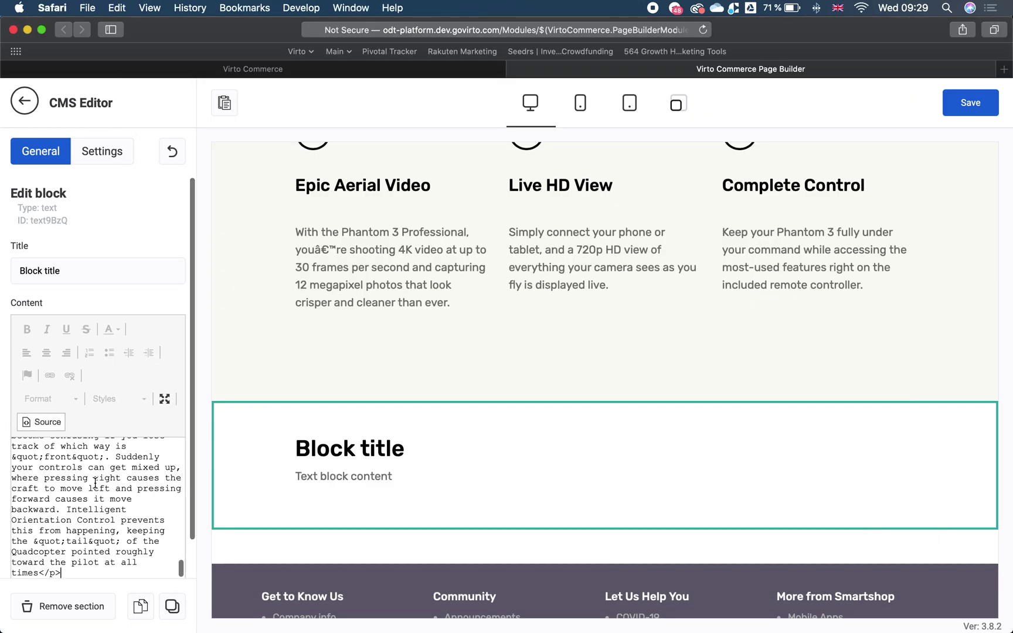
click(46, 422)
scroll(432, 468, down, 3)
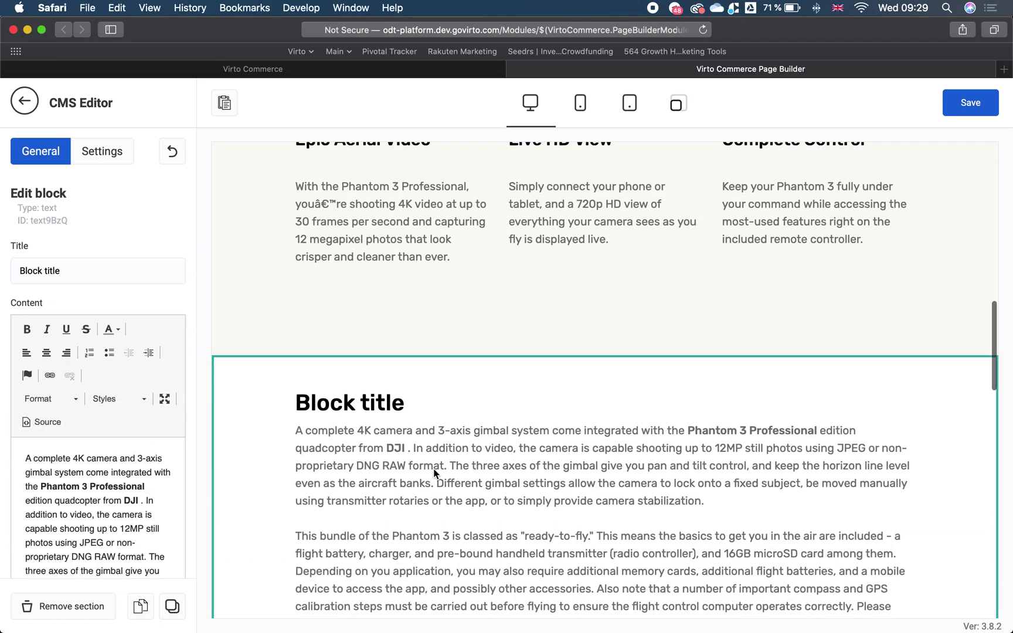
scroll(433, 469, down, 3)
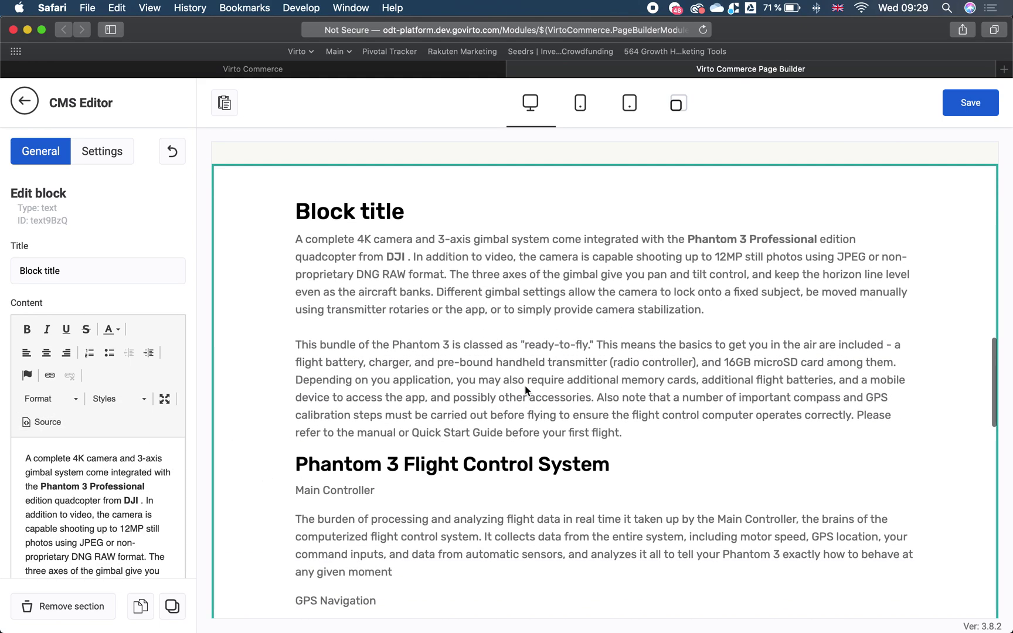
scroll(526, 389, up, 3)
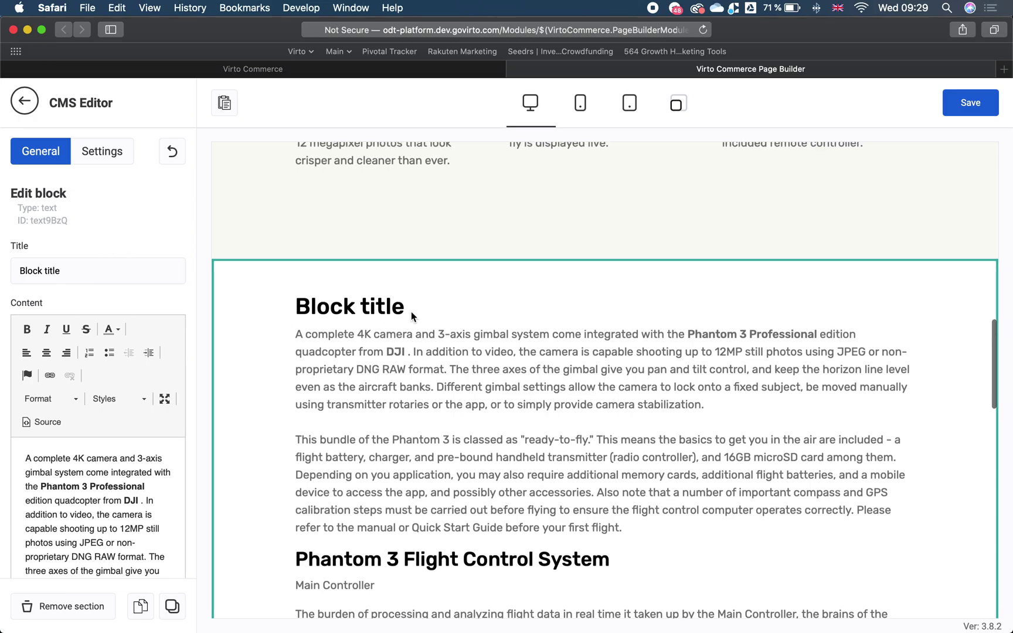
Clear the text block's title and check the end of the block in the preview
click(85, 270)
key(super+a)
key(BackSpace)
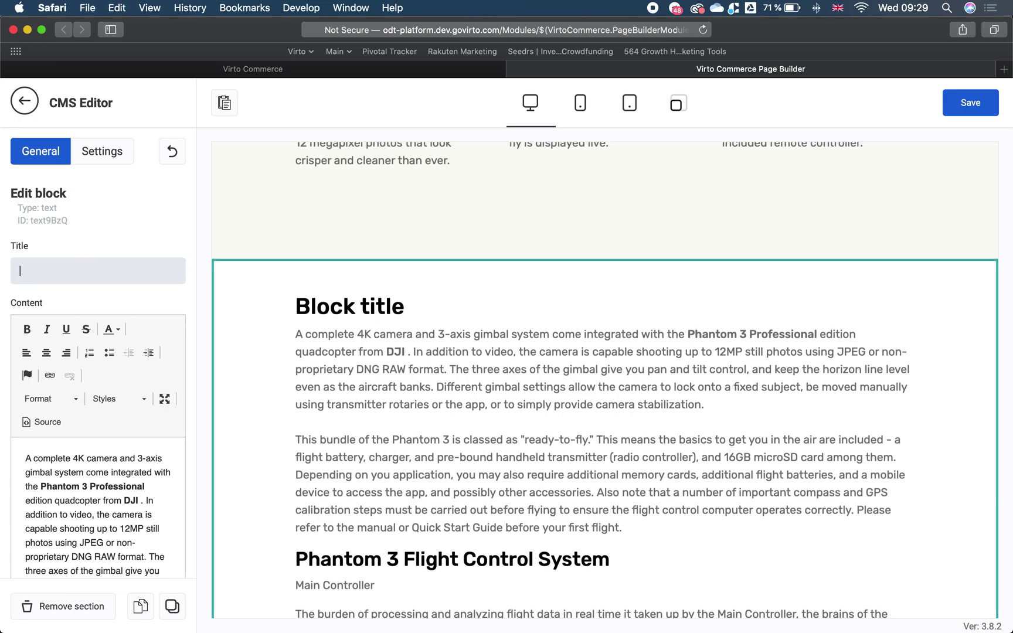
scroll(443, 358, down, 15)
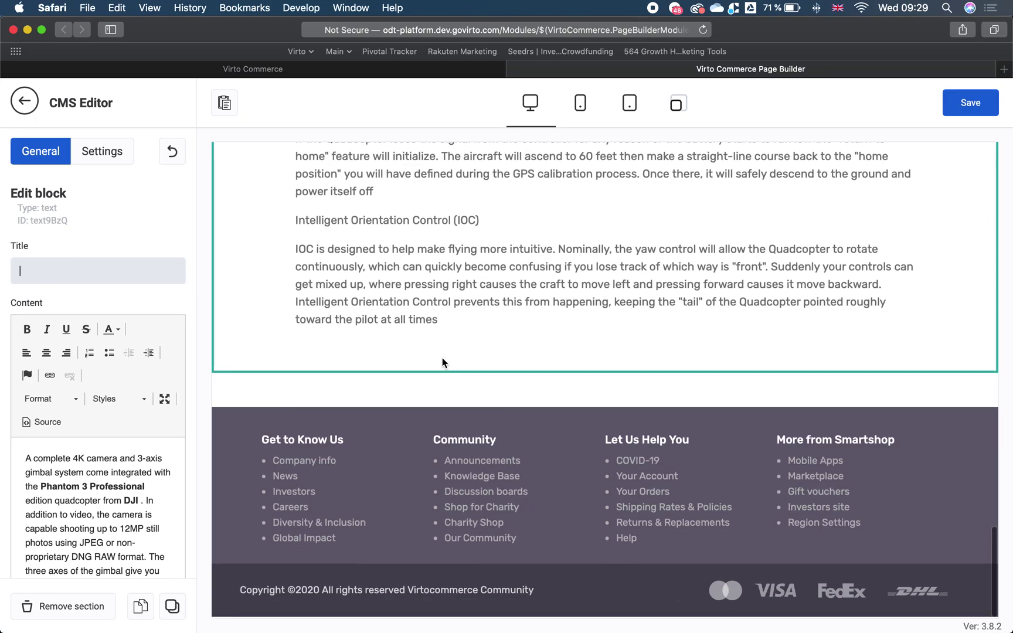
Add a call-to-action block from Promotions and CTAs below the text block
click(24, 100)
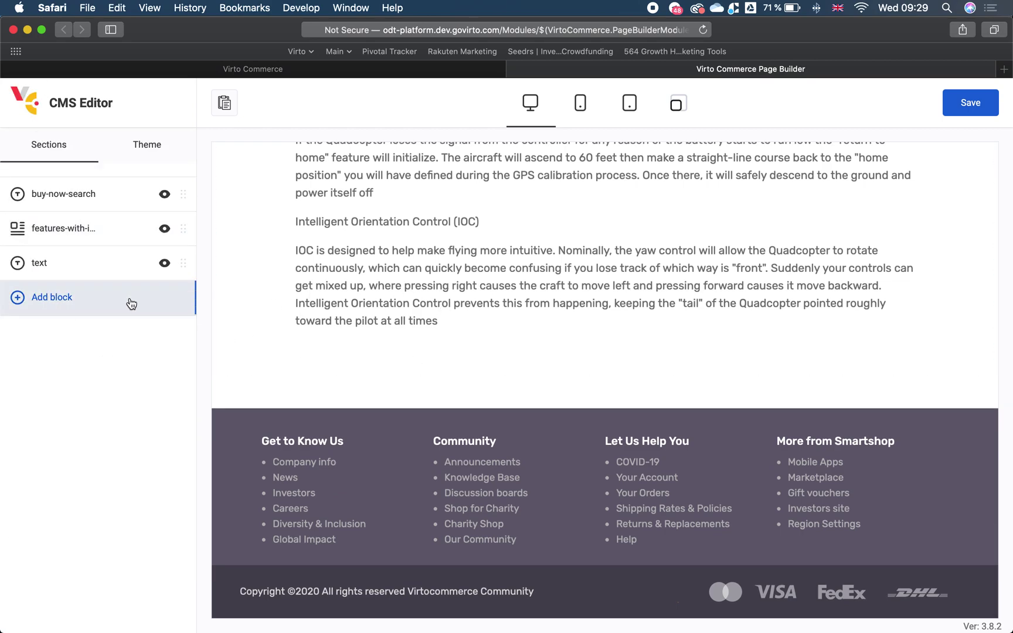
click(93, 302)
click(183, 360)
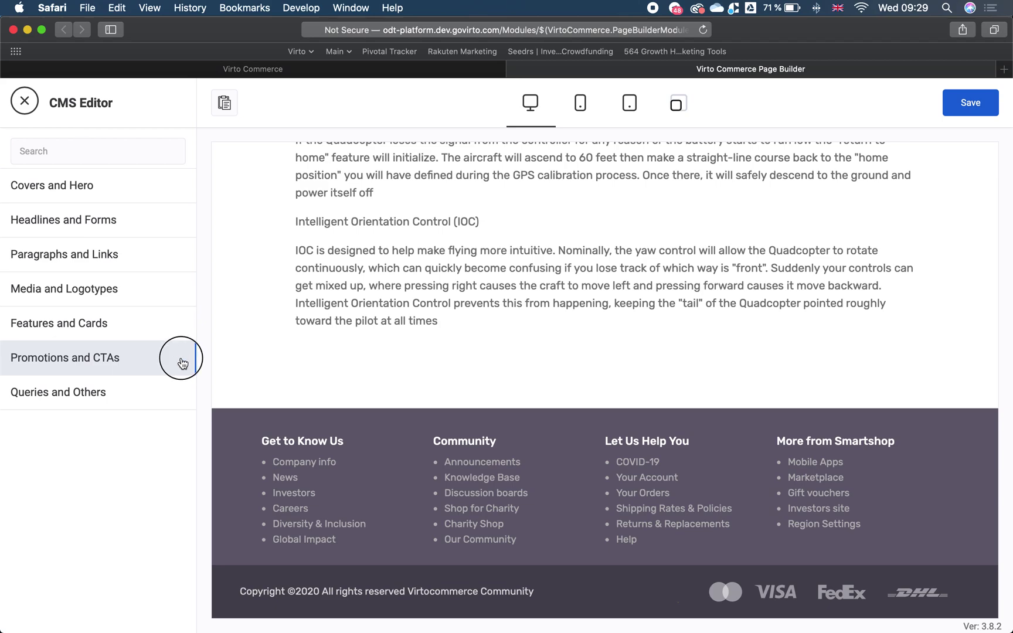
mouse_move(122, 402)
click(180, 399)
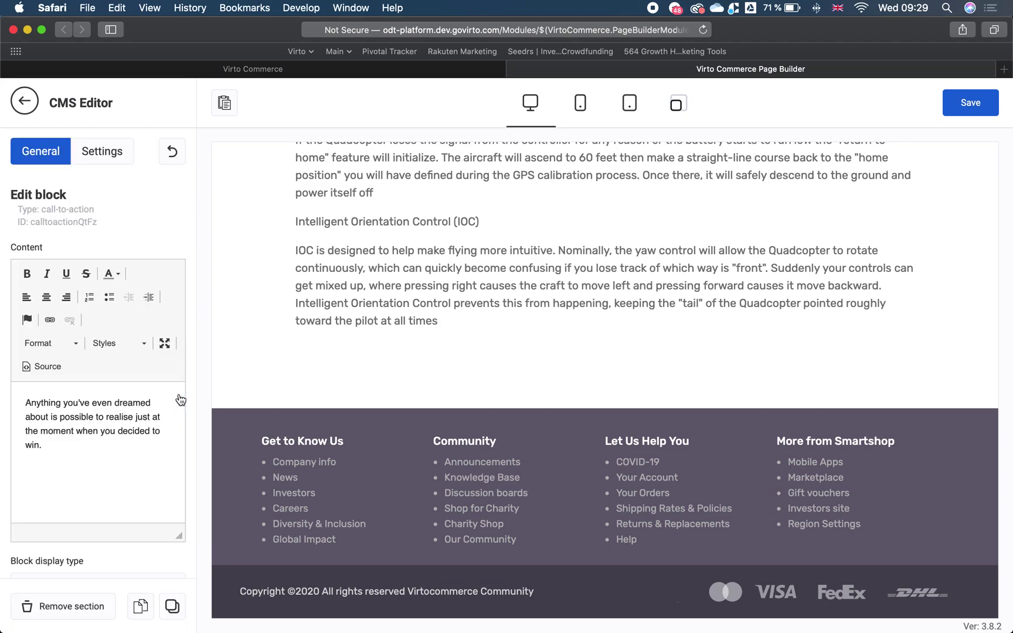
Set the call-to-action block's display type to Simple
scroll(99, 416, down, 5)
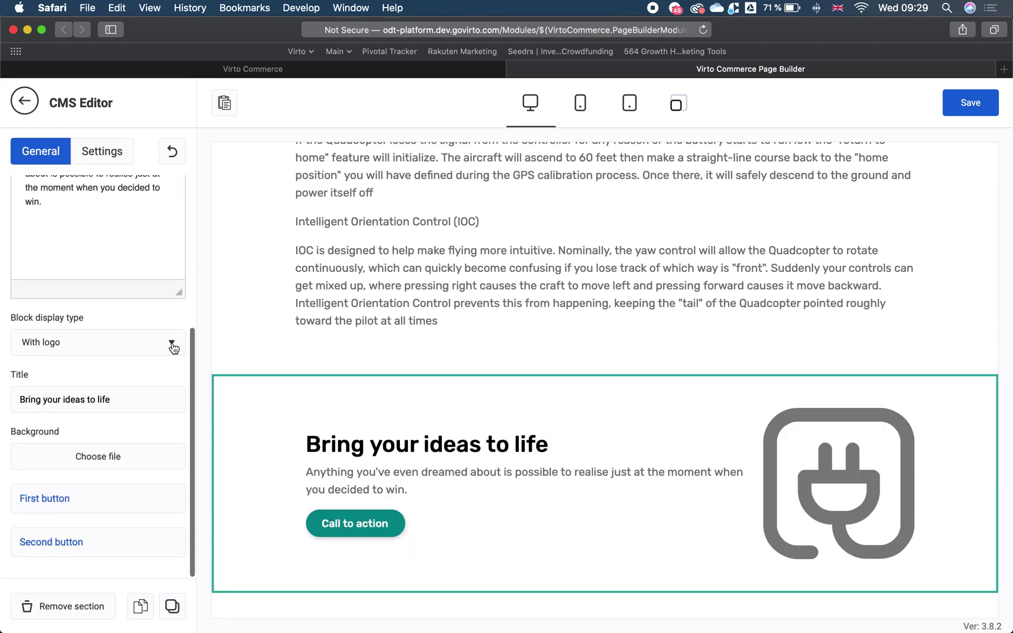
click(173, 348)
click(92, 421)
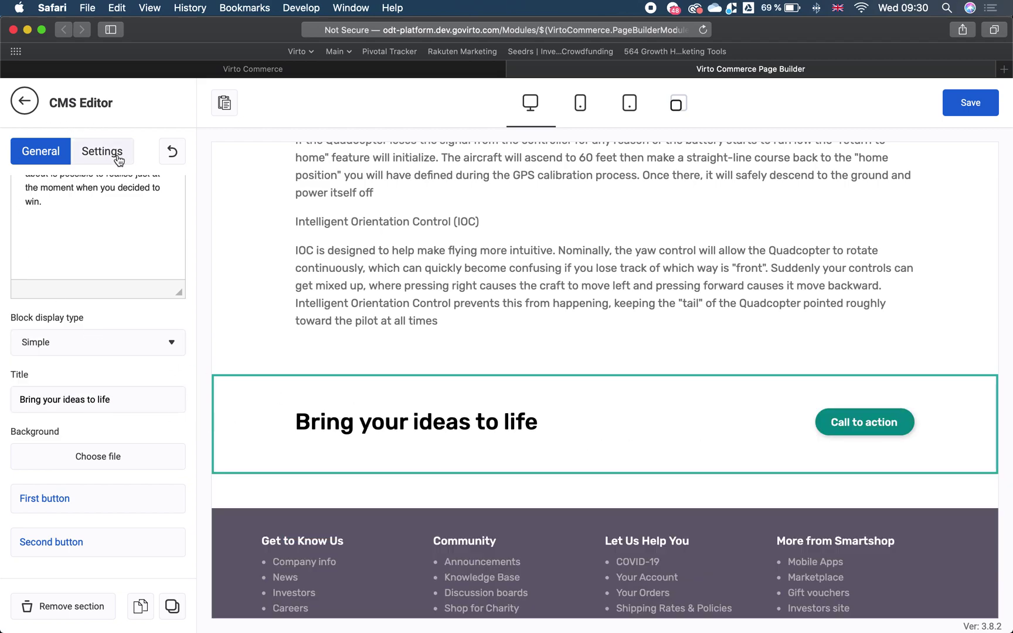
Replace the call-to-action title with the discount heading copied from the note, worded as "Get 15% off right now"
triple_click(143, 400)
key(super+Tab)
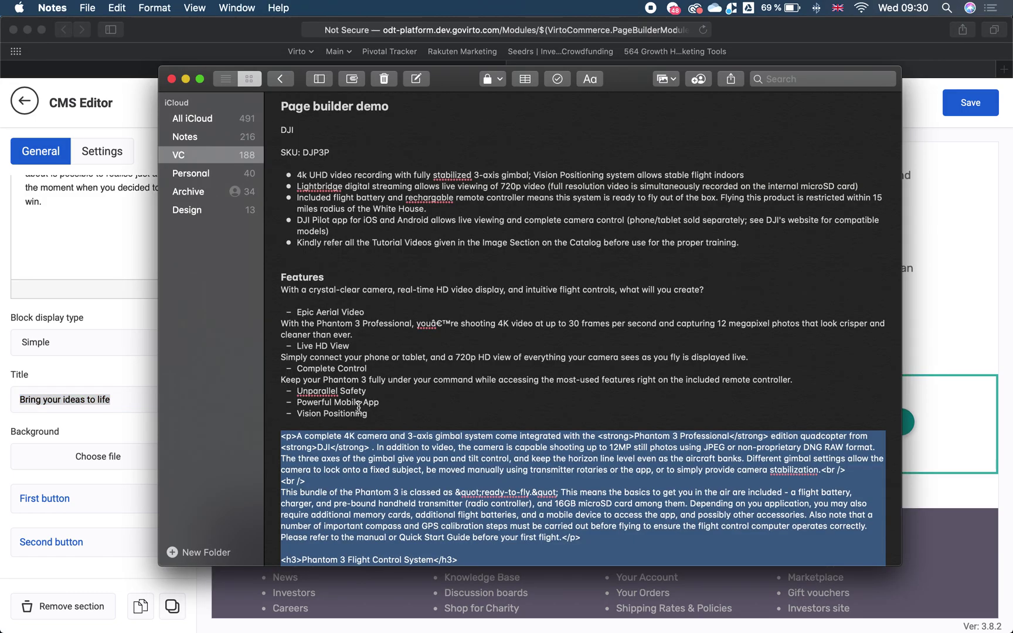
scroll(379, 419, down, 15)
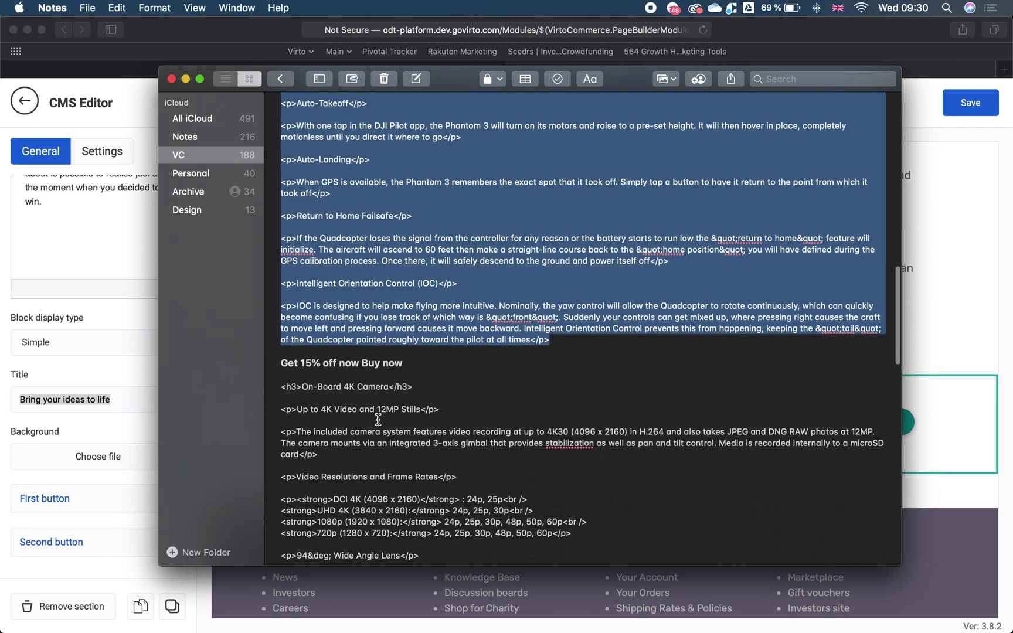
drag(359, 300, 281, 300)
key(super+c)
key(super+Tab)
key(super+v)
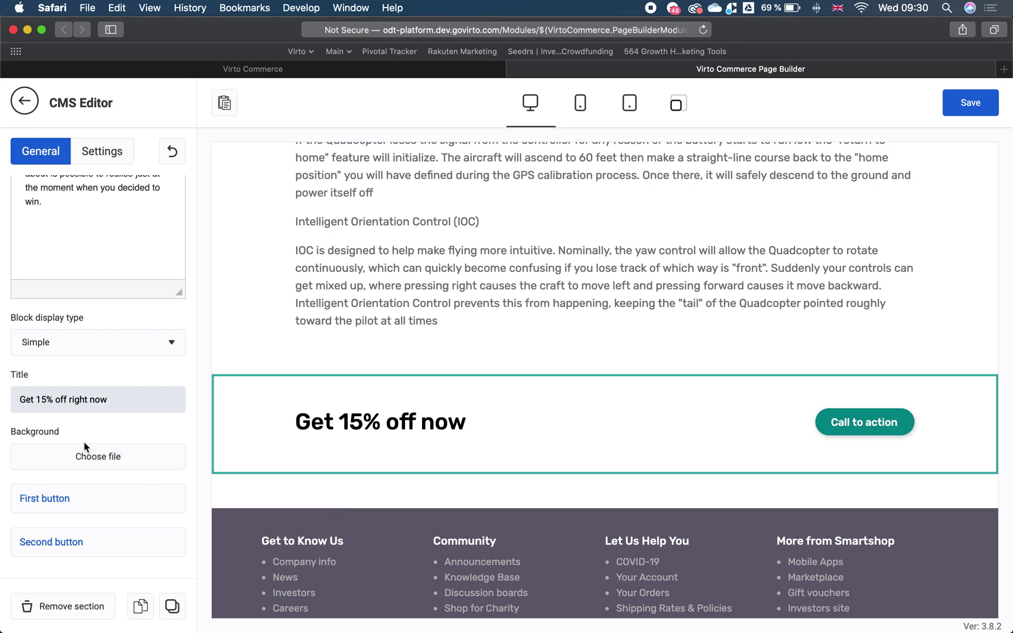
Give the "Get 15% off right now" call-to-action block a teal background color
click(97, 166)
scroll(148, 426, down, 5)
scroll(148, 426, up, 5)
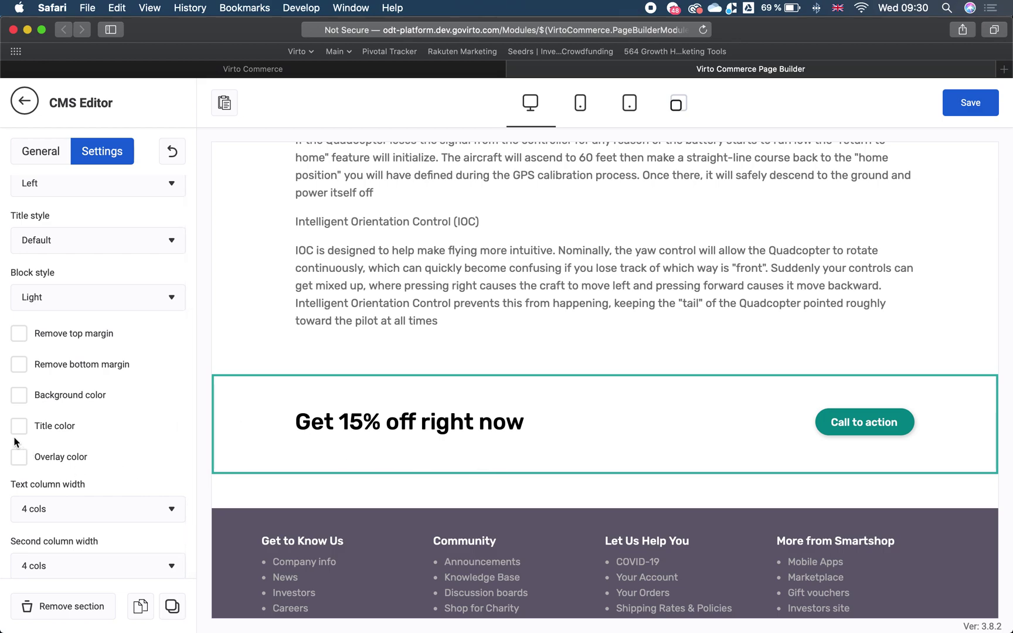
click(20, 398)
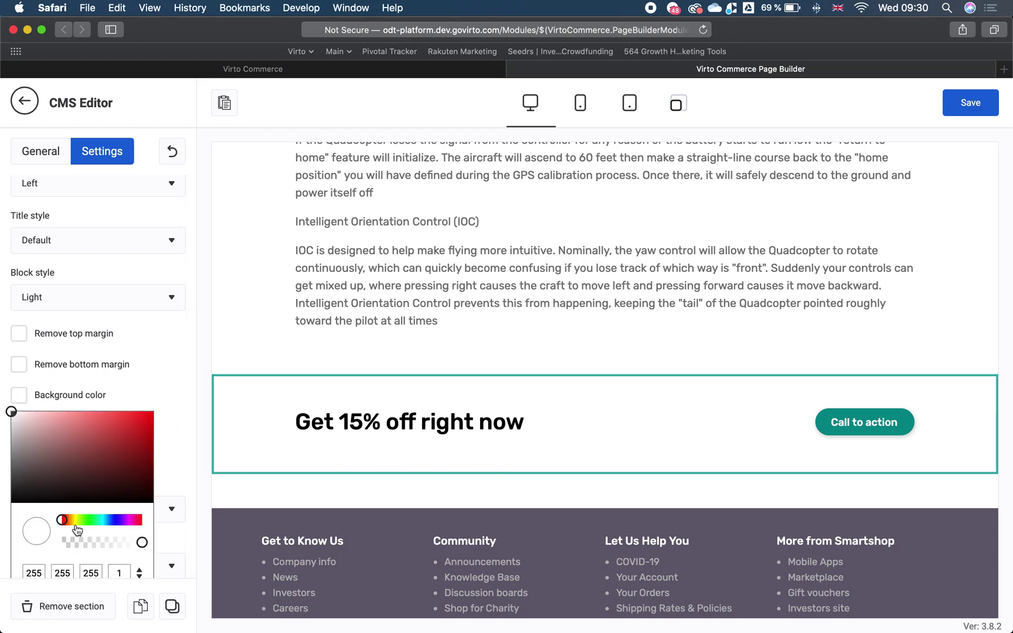
drag(62, 520, 101, 522)
drag(128, 465, 140, 438)
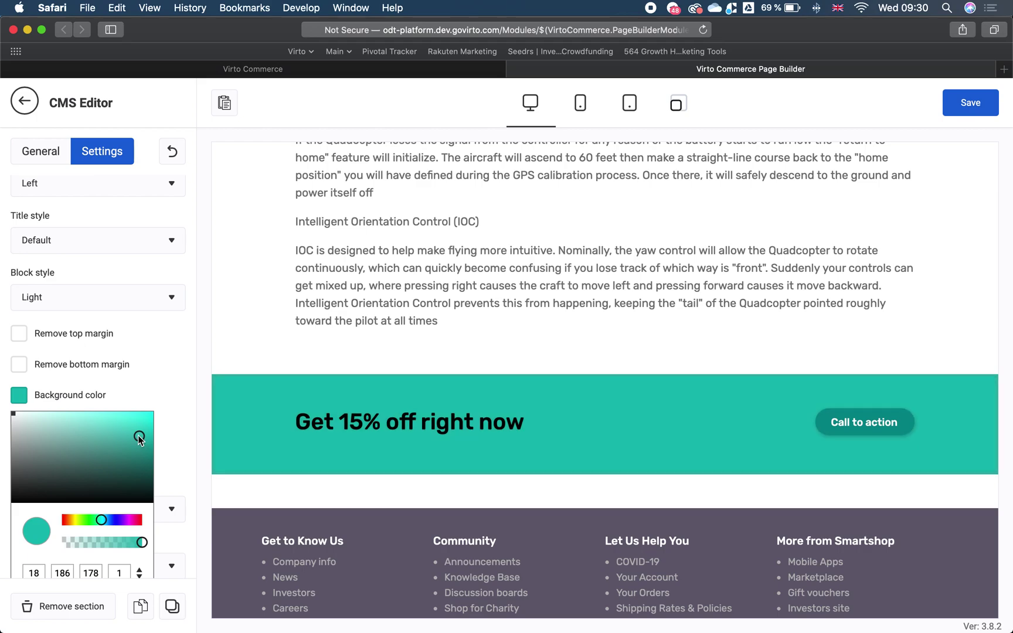
click(163, 388)
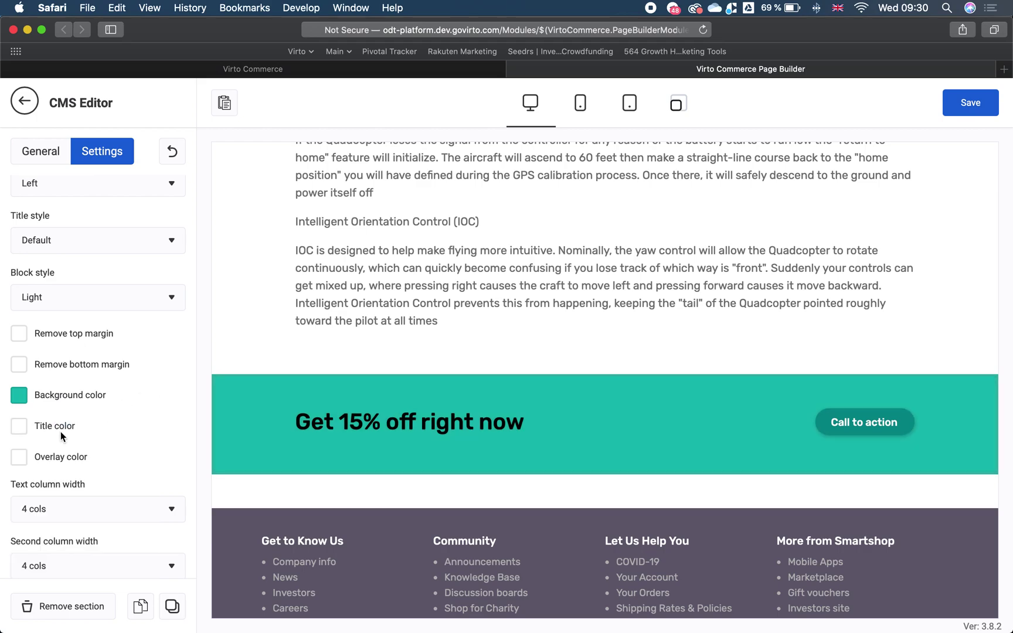
Set the title color of the 15% off call-to-action block to off-white
click(20, 425)
drag(28, 459, 11, 446)
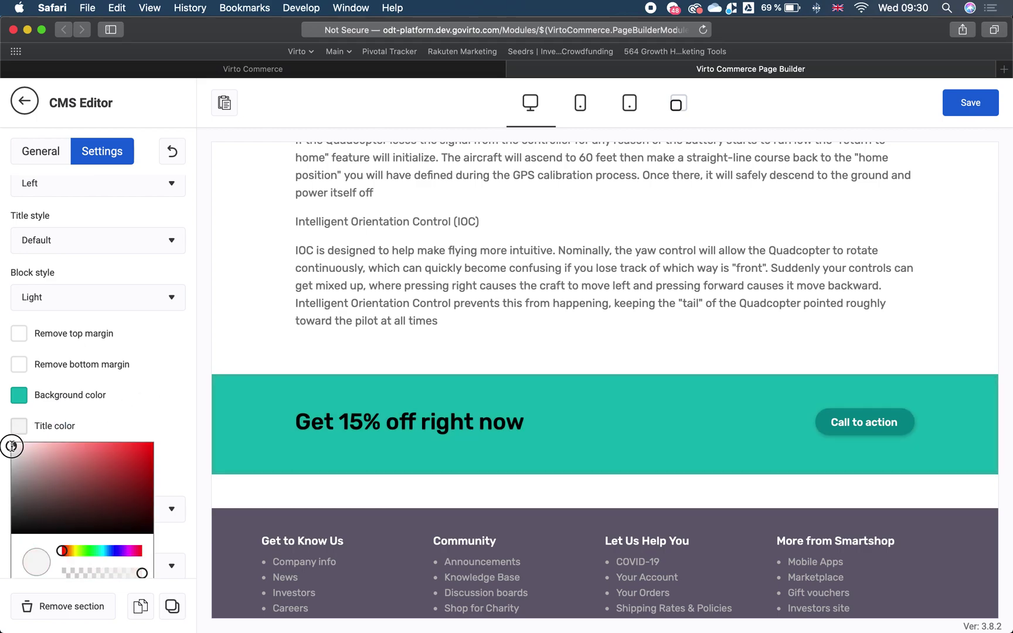
click(173, 408)
scroll(132, 446, down, 2)
scroll(131, 446, up, 4)
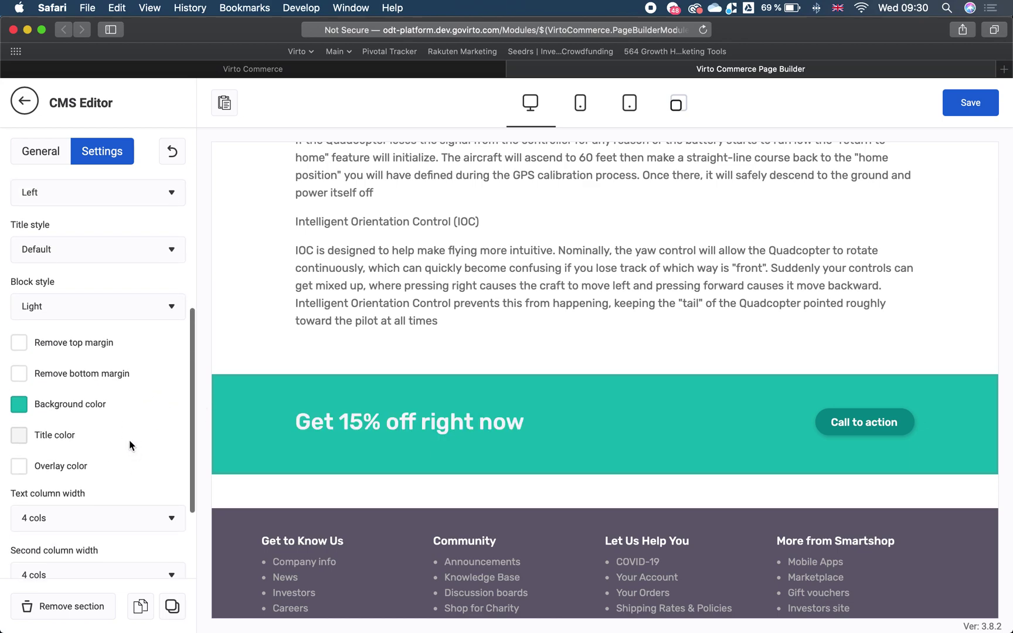
Change the link style of the 15% off block's first button to Secondary button
click(37, 151)
scroll(164, 506, down, 5)
click(40, 498)
scroll(40, 502, down, 4)
click(154, 488)
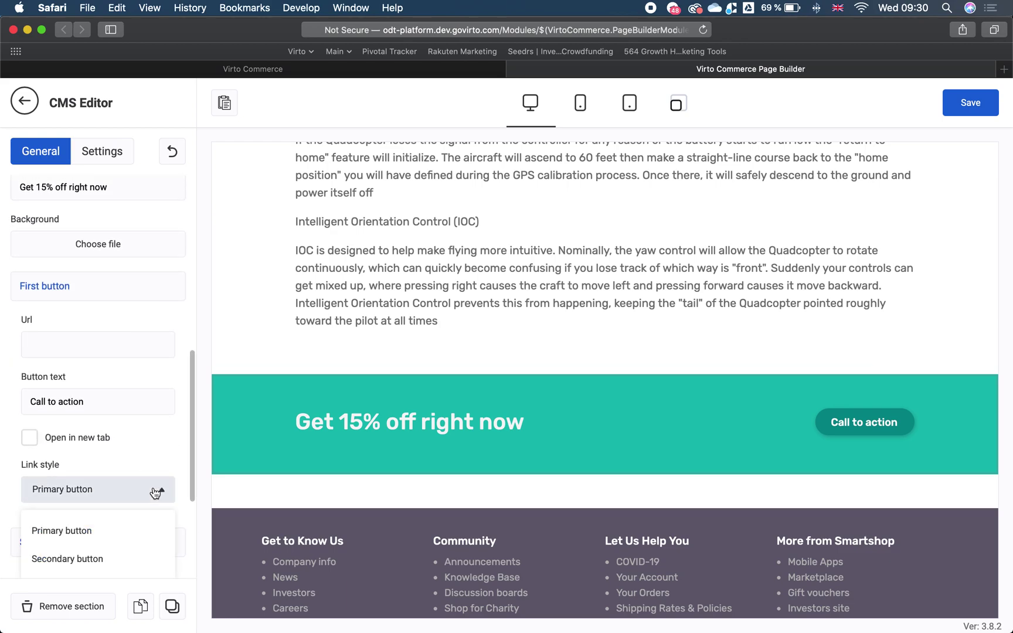
click(80, 563)
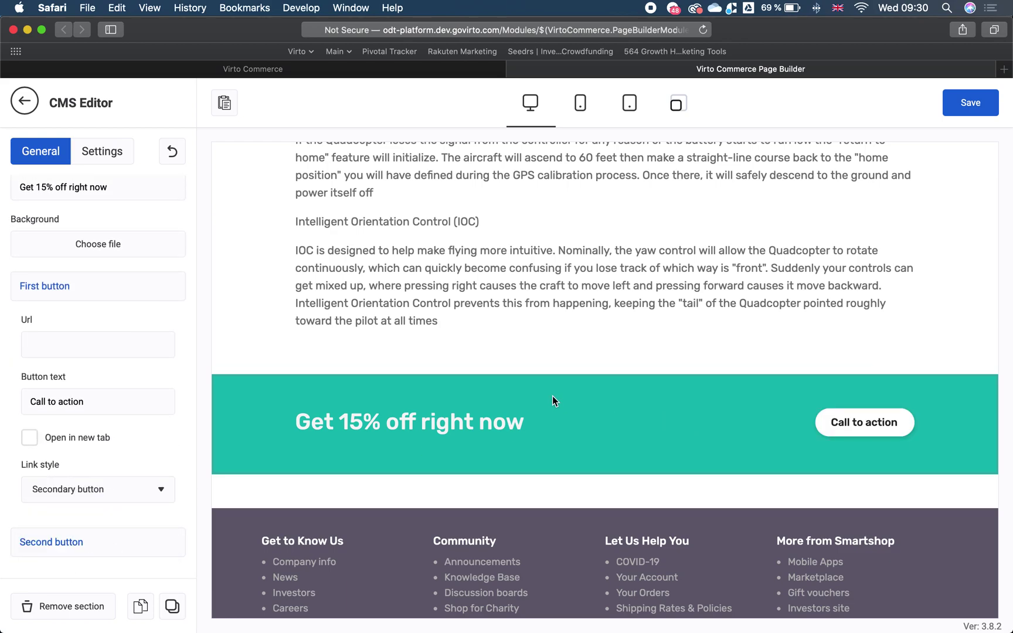
Reorder the sections so the long description text block comes after the call-to-action block
click(35, 108)
click(136, 270)
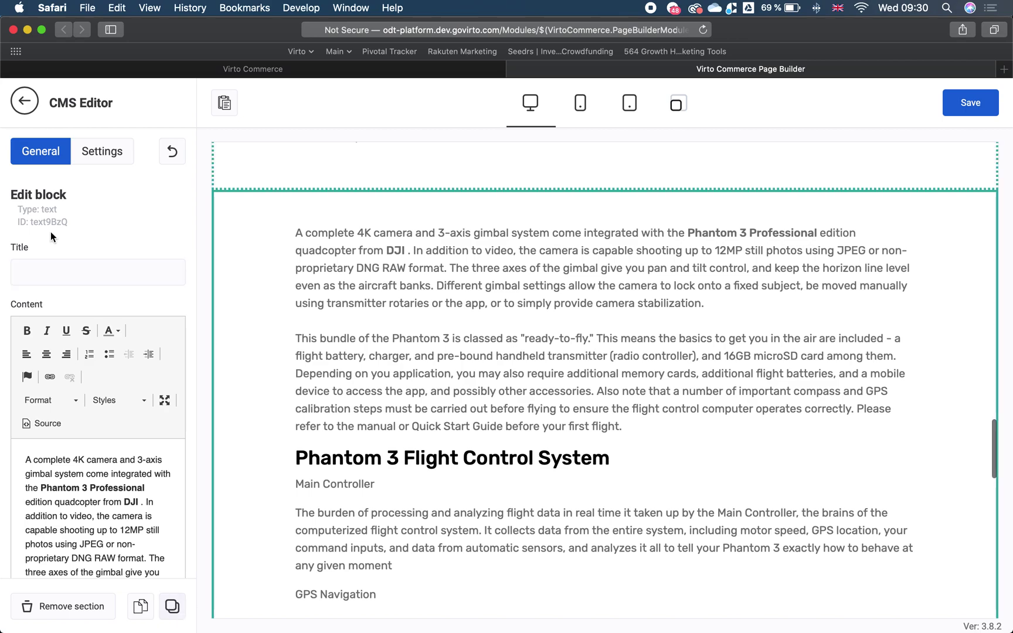
click(20, 100)
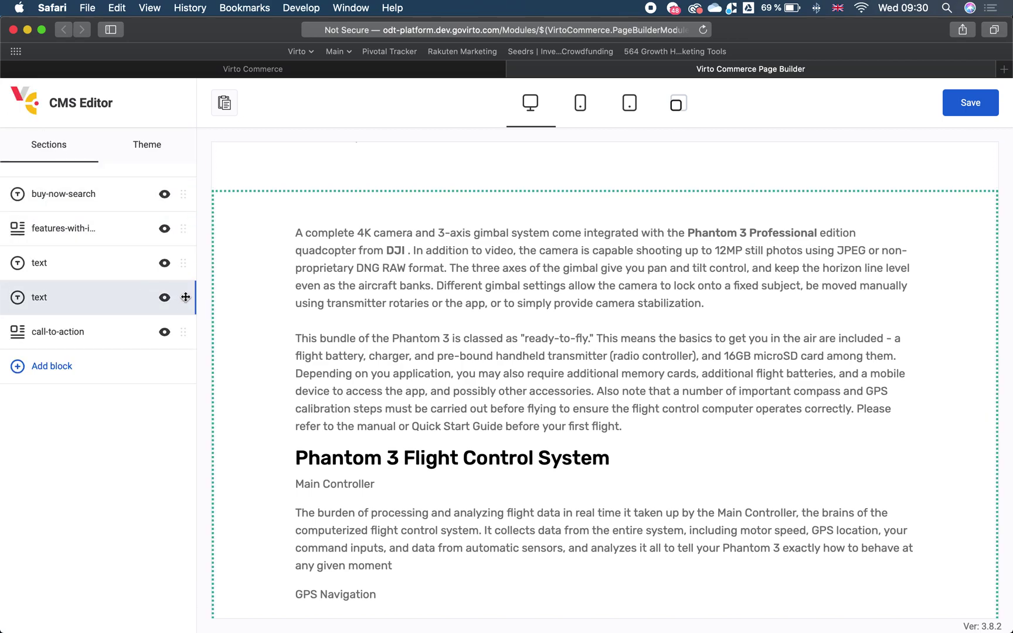
drag(183, 297, 186, 330)
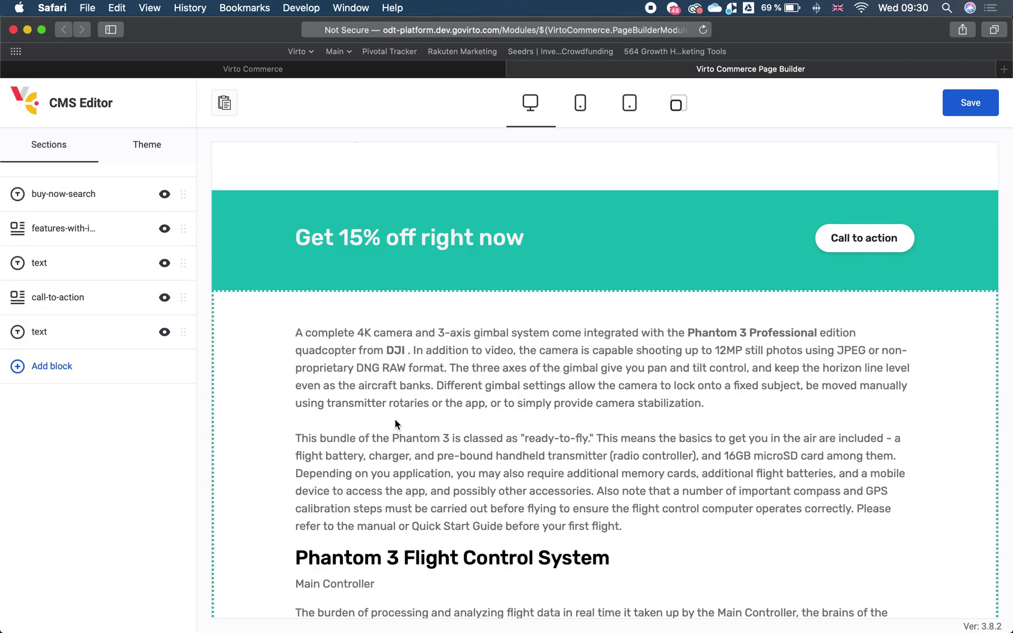
Switch to Notes, copy the HTML product description through to its end, and return to the Page Builder in Safari
key(super+Tab)
scroll(281, 282, down, 2)
click(282, 282)
scroll(281, 316, down, 15)
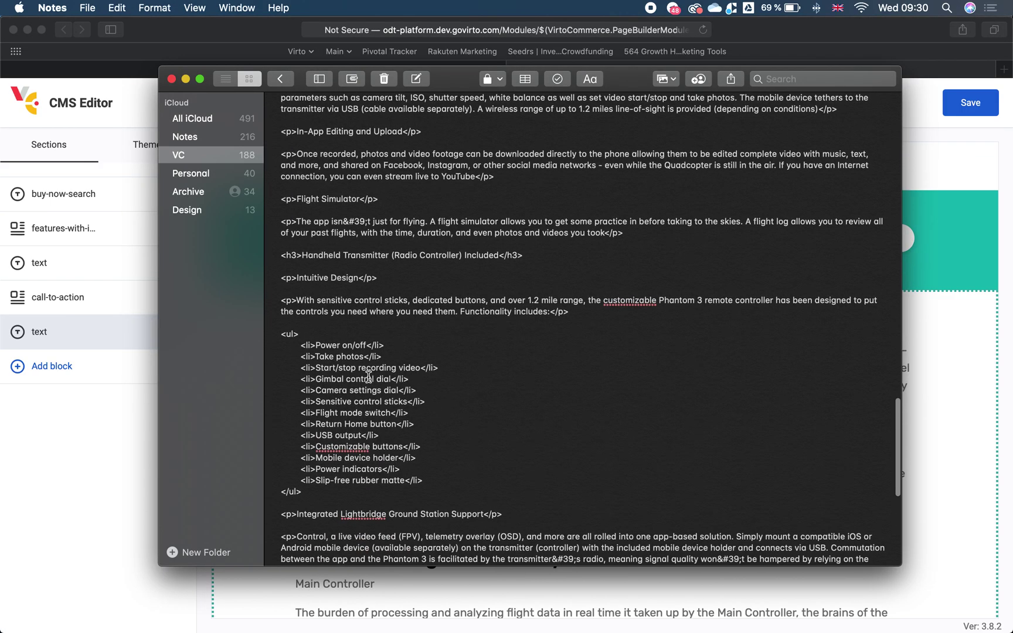
scroll(368, 375, down, 10)
key(super+a)
key(super+Tab)
Paste the copied HTML into the source of the text block below the call-to-action and check the rendered text
click(134, 321)
scroll(90, 448, down, 5)
click(43, 423)
key(super+v)
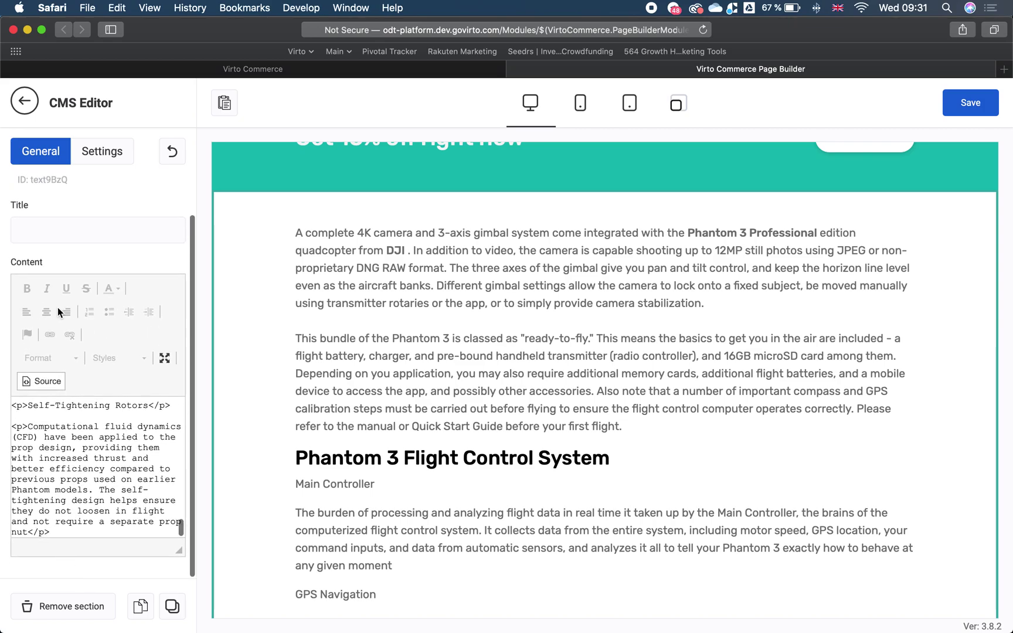
click(36, 380)
scroll(614, 390, down, 15)
scroll(614, 391, up, 10)
click(27, 110)
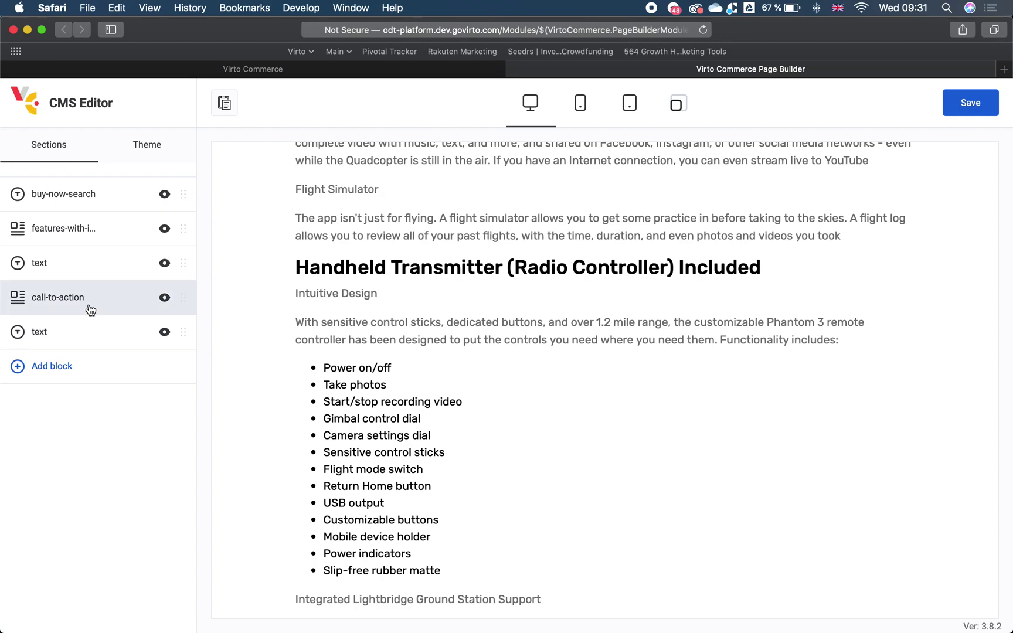
Add a second call-to-action block from Promotions and CTAs at the end of the page and bring it up in the preview
click(99, 370)
click(131, 362)
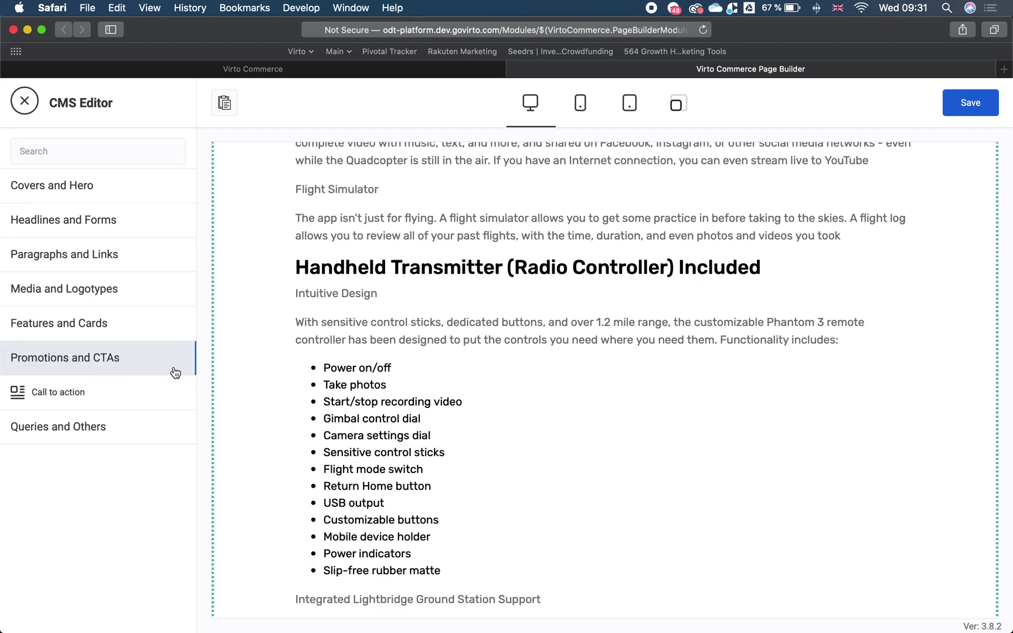
click(179, 392)
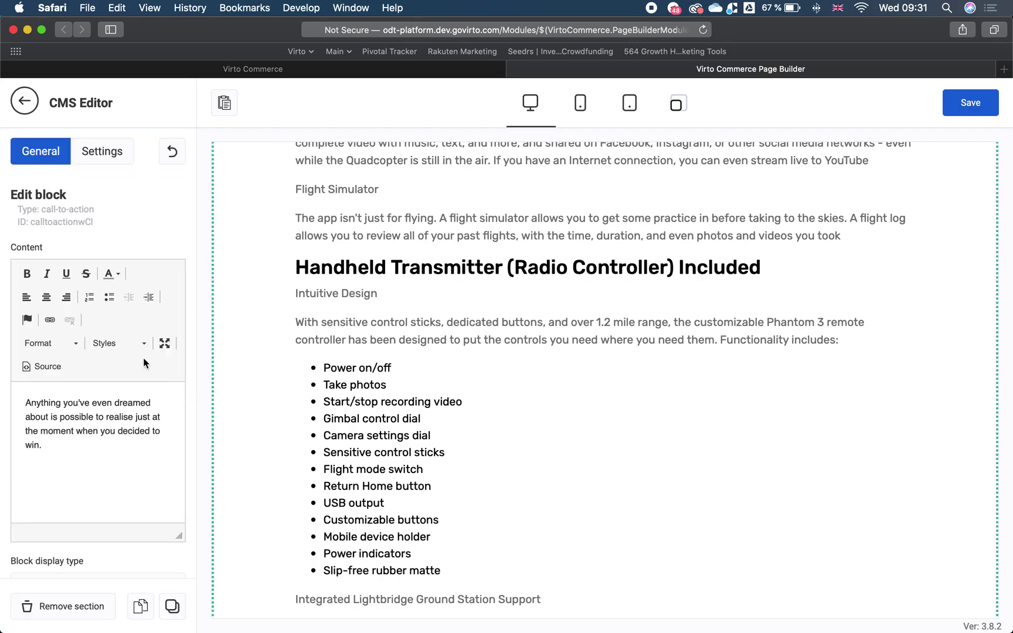
scroll(417, 427, down, 10)
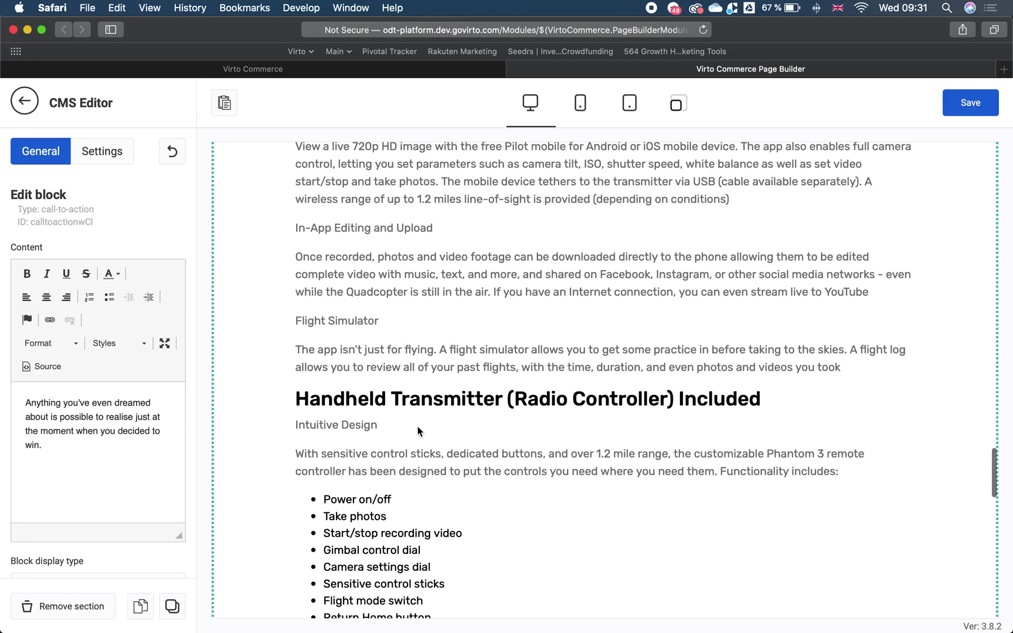
scroll(416, 426, down, 5)
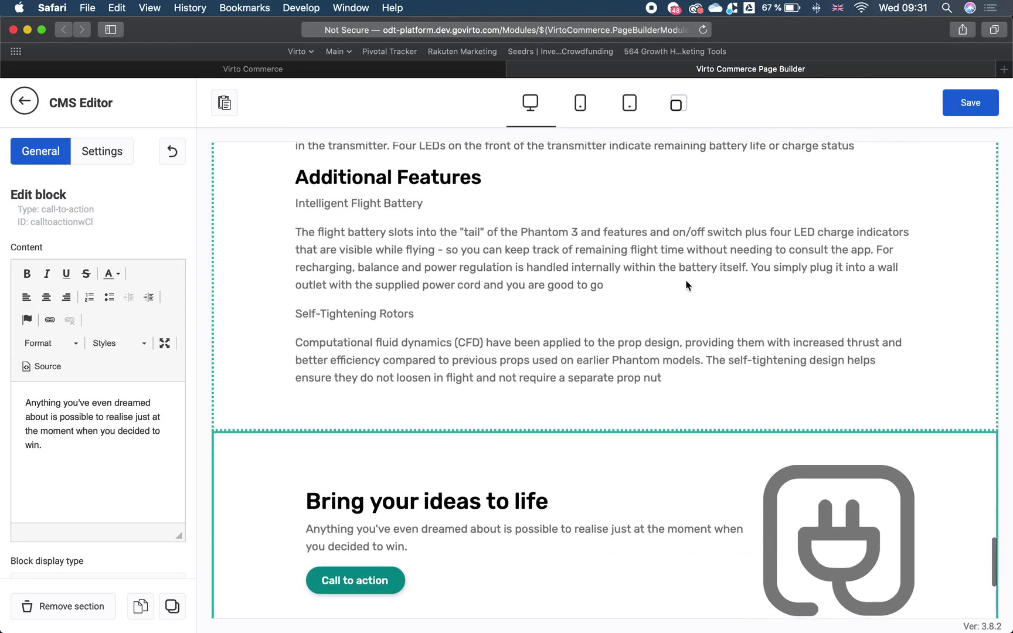
scroll(384, 337, down, 3)
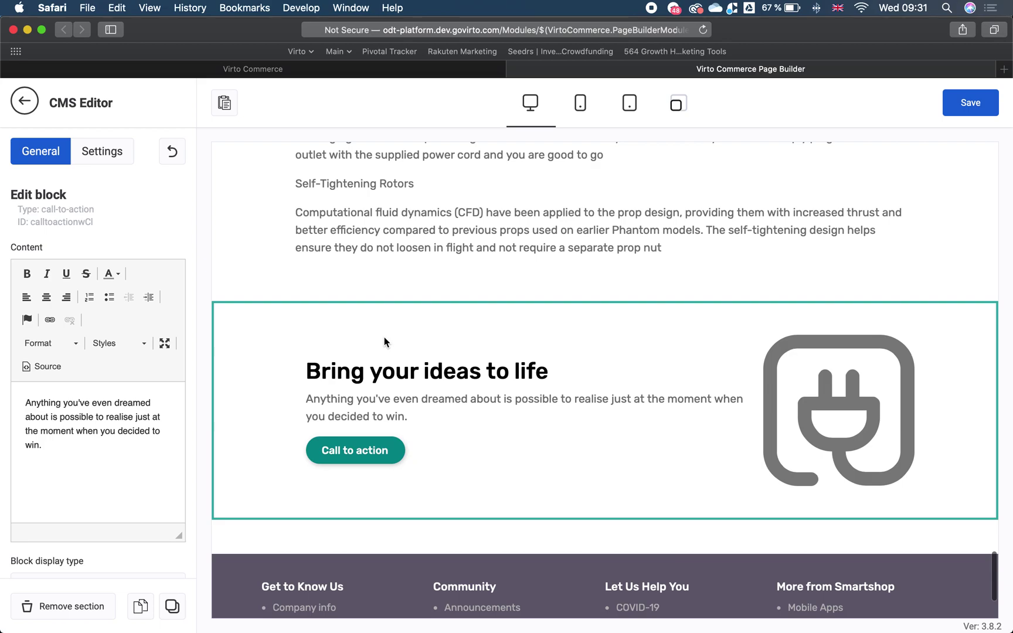
Give the "Bring your ideas to life" call-to-action block a dark blue background color
scroll(106, 375, down, 5)
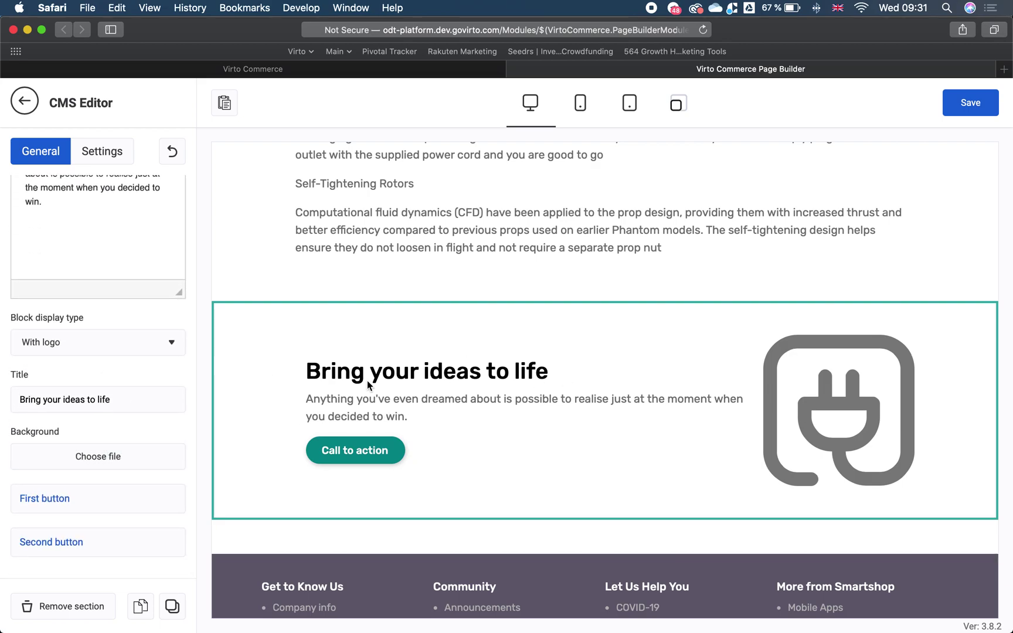
click(109, 151)
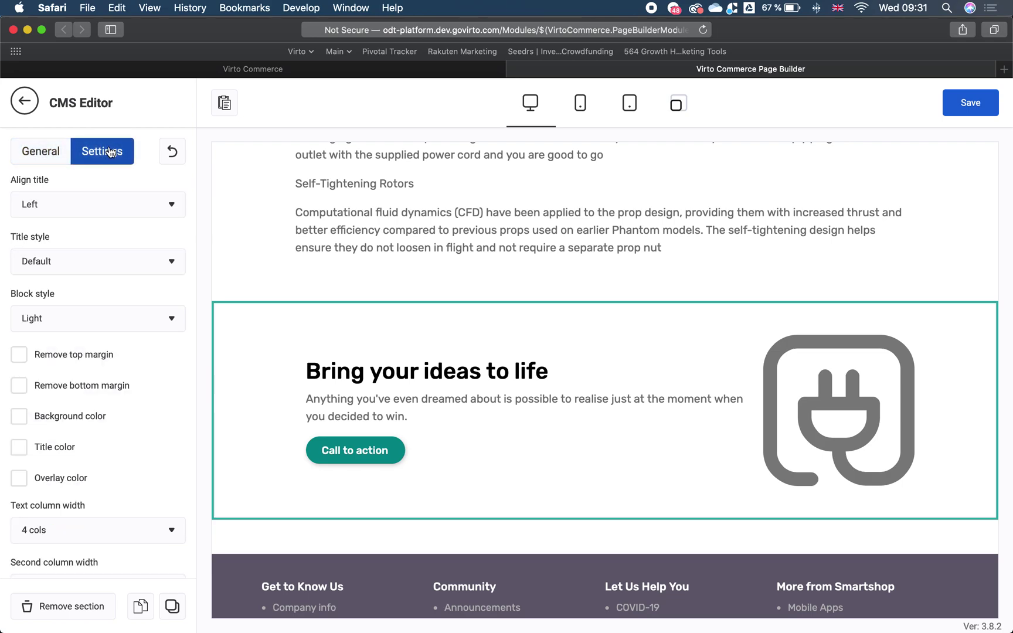
click(18, 417)
drag(112, 465, 135, 463)
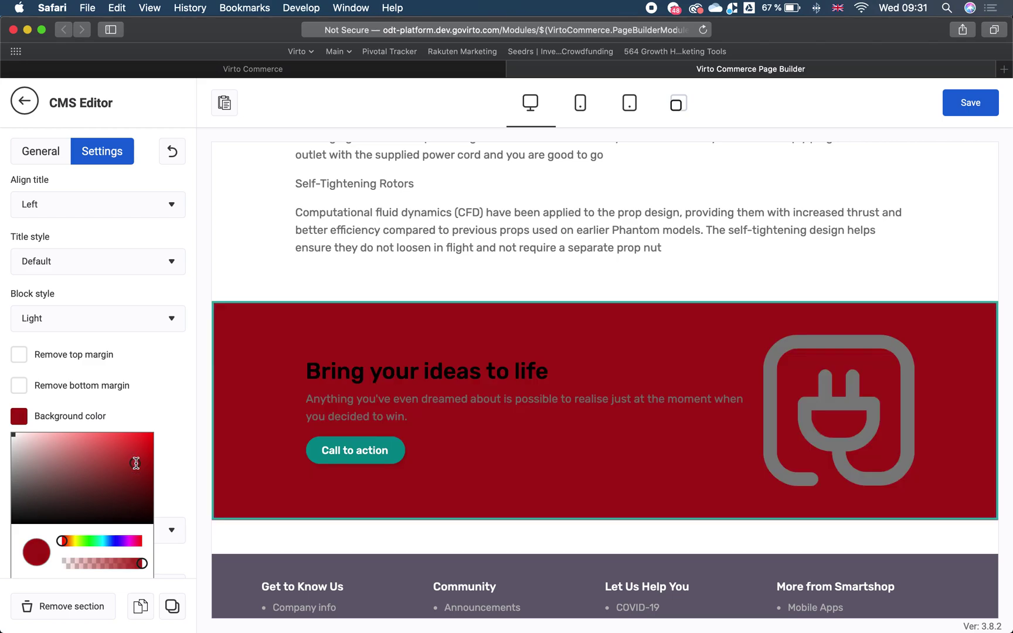
drag(62, 541, 118, 540)
click(174, 404)
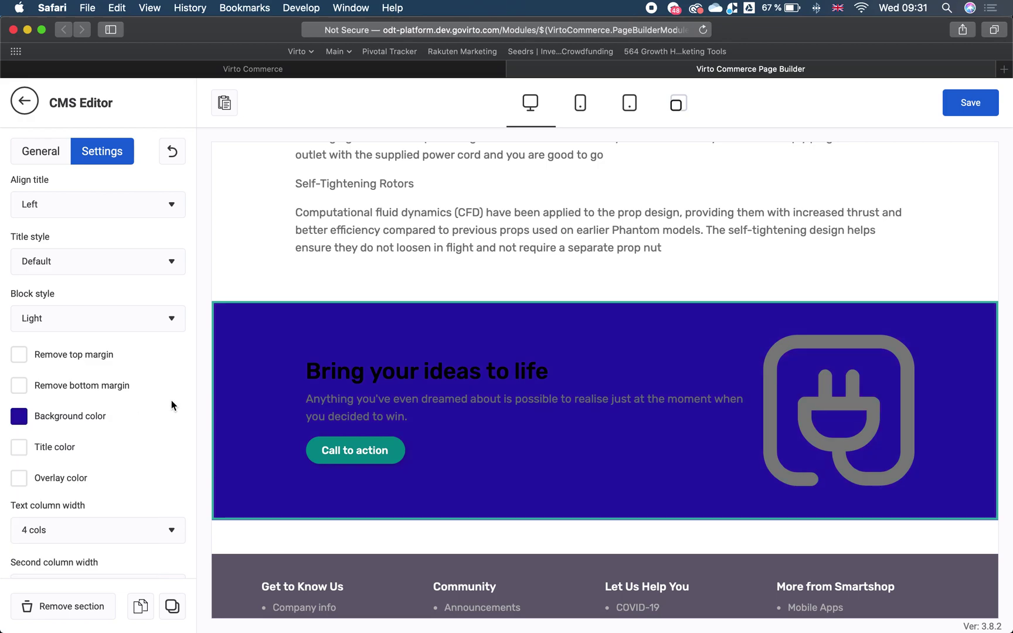
Set both the title color and the content text color of the dark blue call-to-action block to white
click(21, 450)
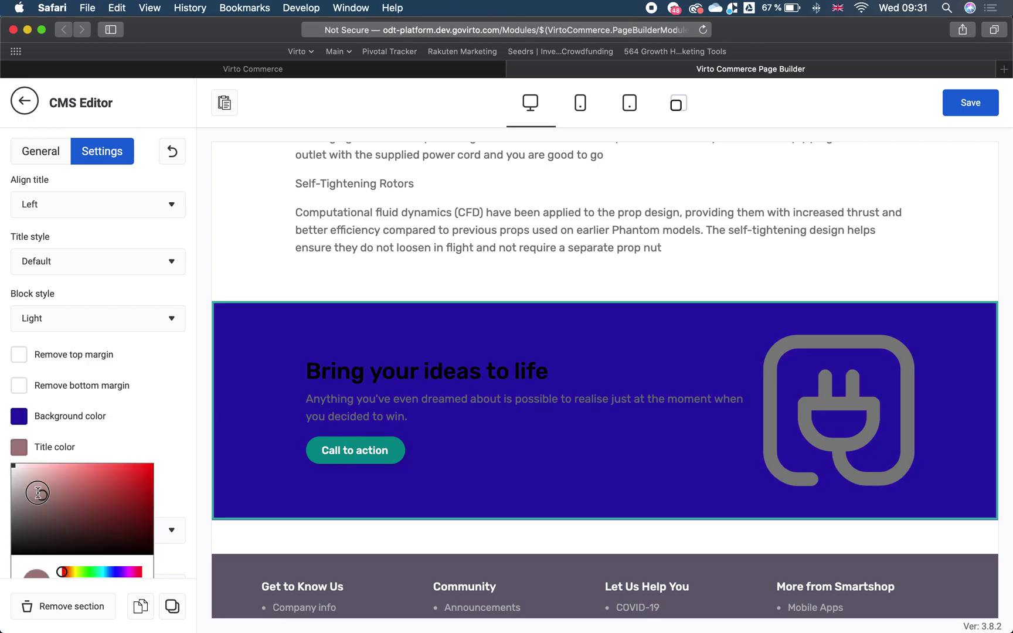
click(160, 435)
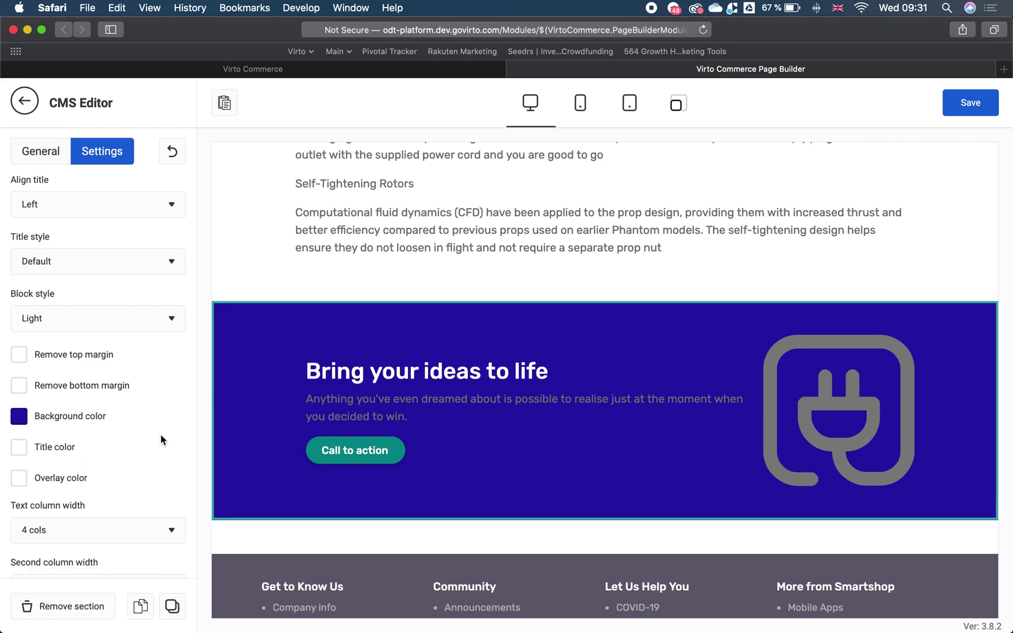
scroll(99, 381, down, 6)
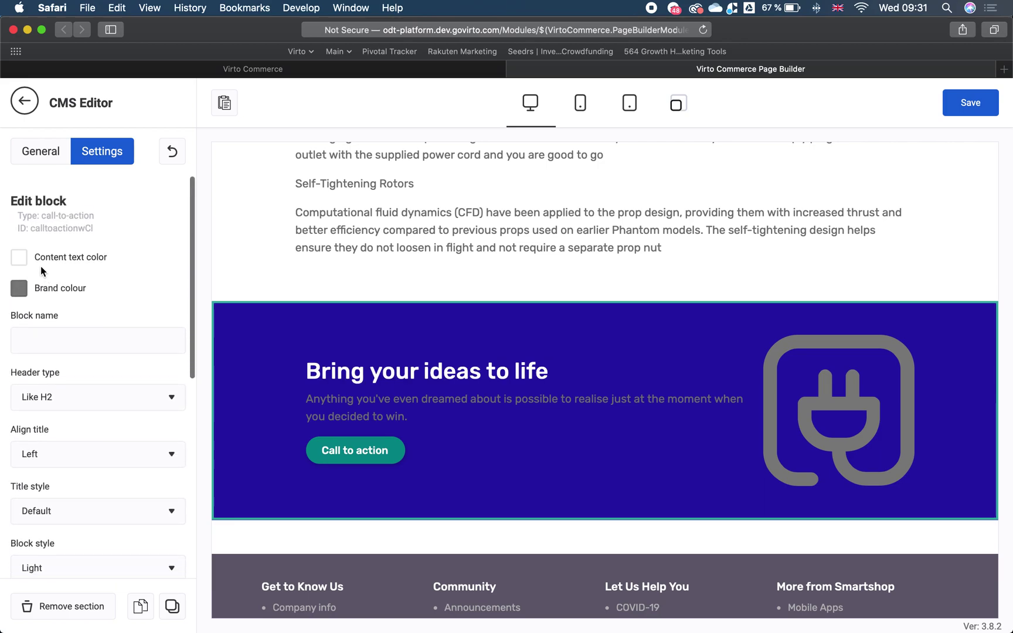
click(18, 251)
drag(11, 268, 92, 258)
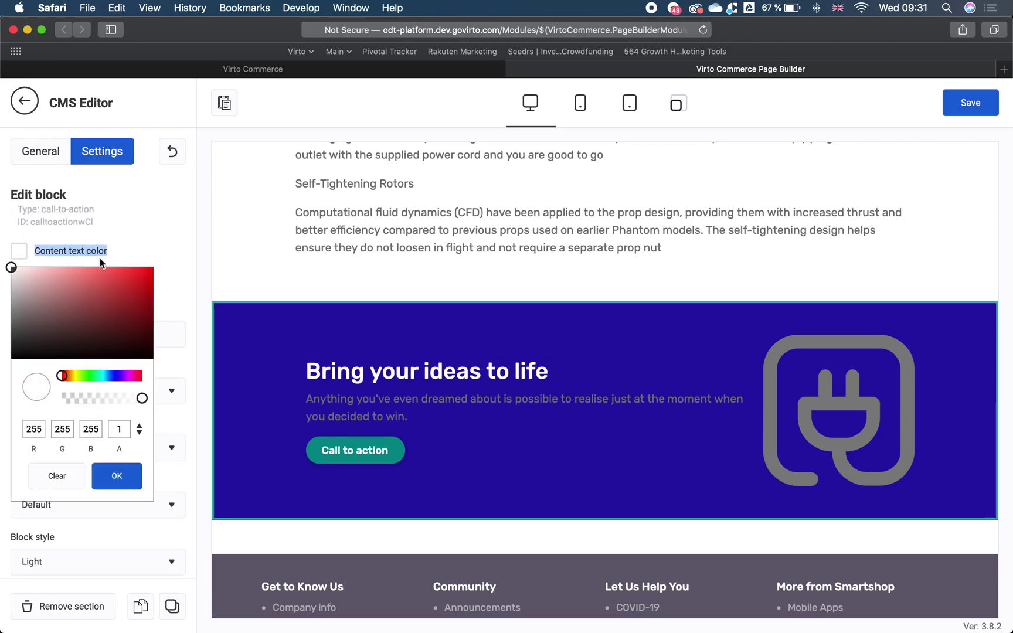
click(160, 237)
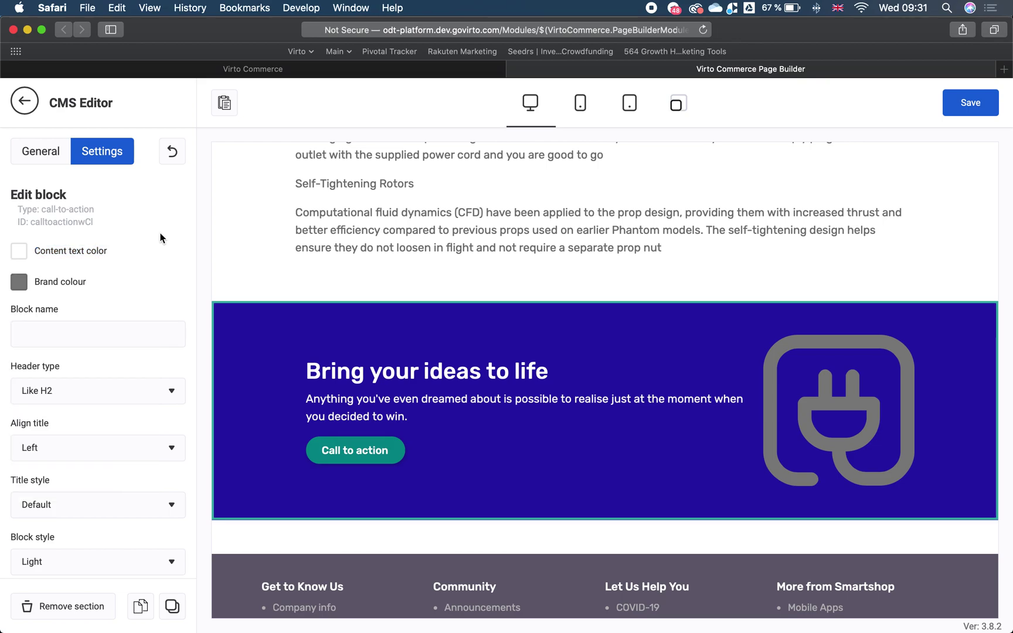
Set the block's brand colour to white (255, 255, 255) with an alpha of 0.3
click(18, 284)
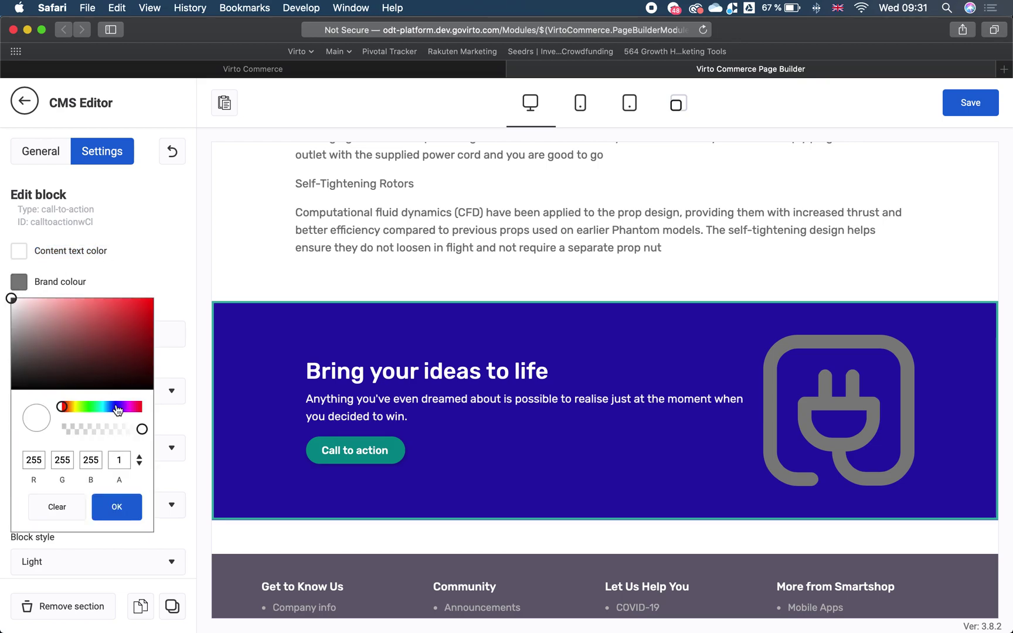
text(0.3)
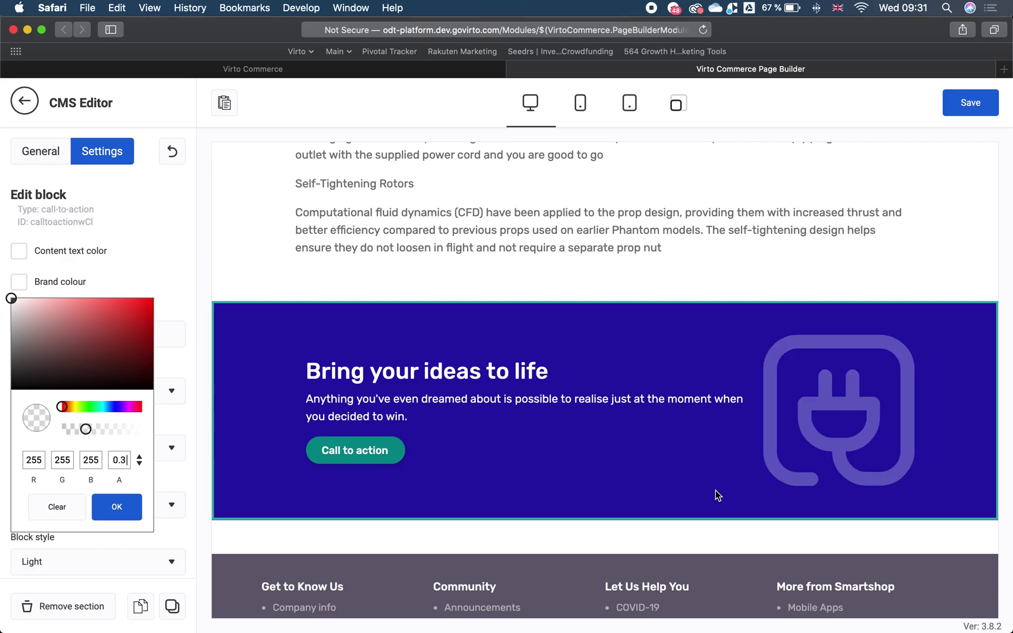
click(317, 272)
Reselect the dark blue call-to-action block and change its first button's text to "Buy now"
scroll(317, 272, down, 20)
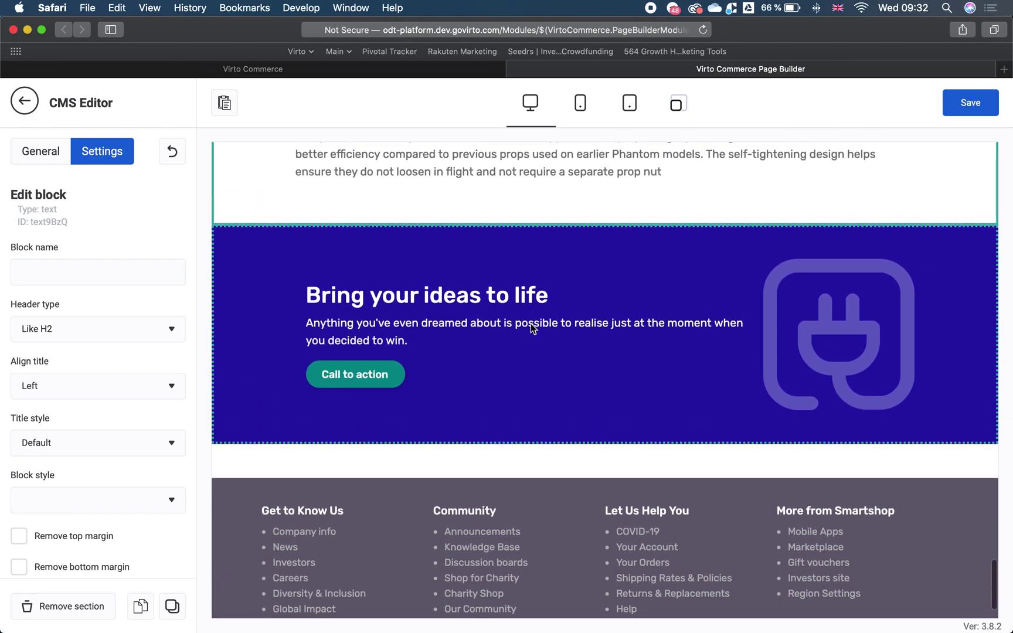
click(532, 328)
scroll(124, 369, down, 3)
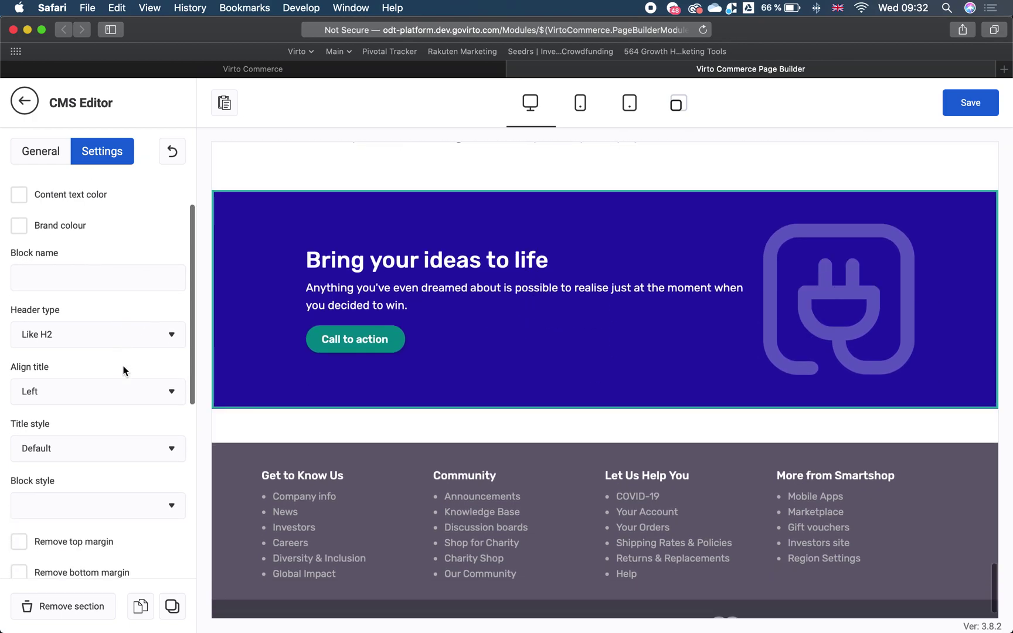
click(40, 154)
scroll(88, 478, down, 5)
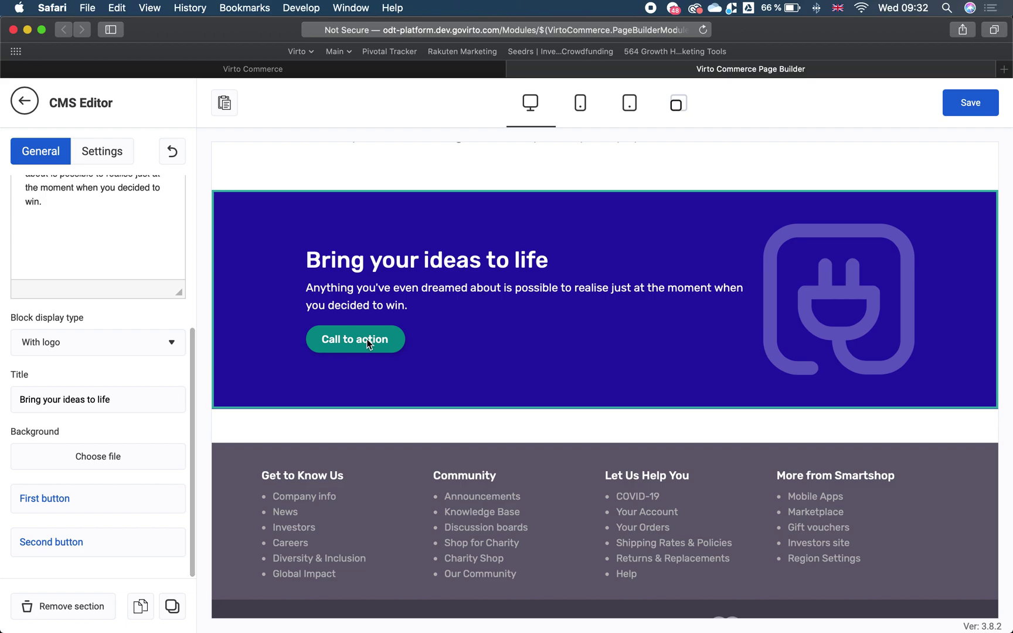
click(46, 499)
scroll(47, 503, down, 3)
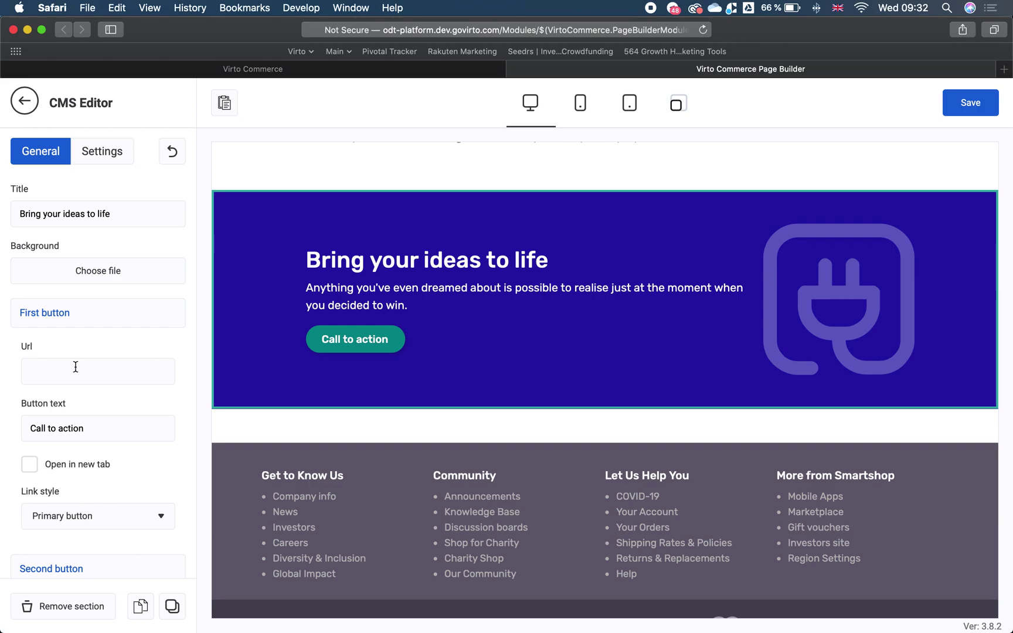
click(103, 426)
key(super+a)
text(Bu)
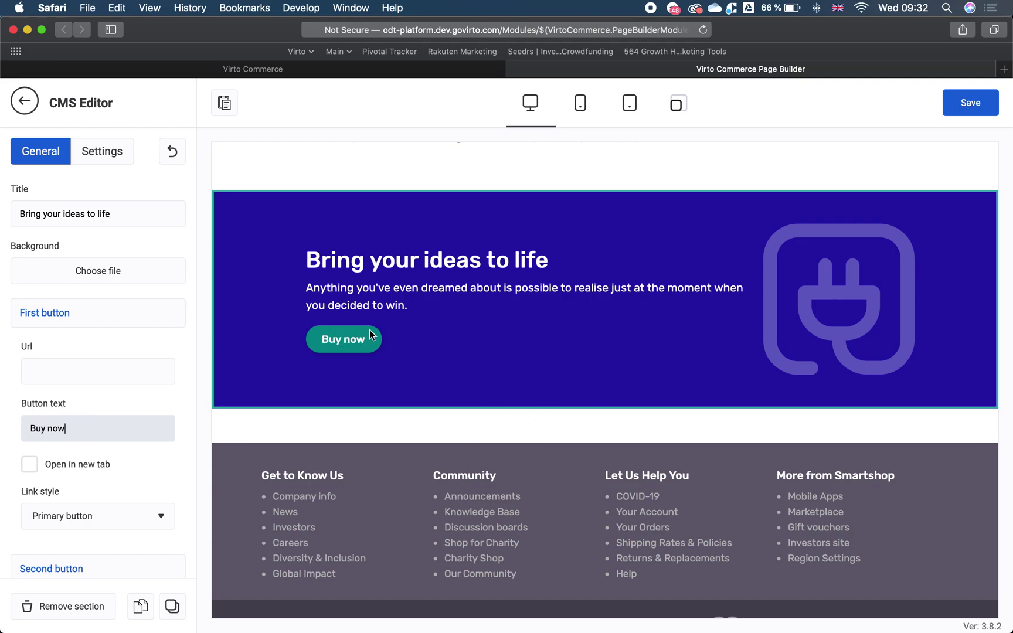
Return to the section list and add a Product tiles block from the Queries and Others category below the dark blue call-to-action
scroll(128, 322, up, 5)
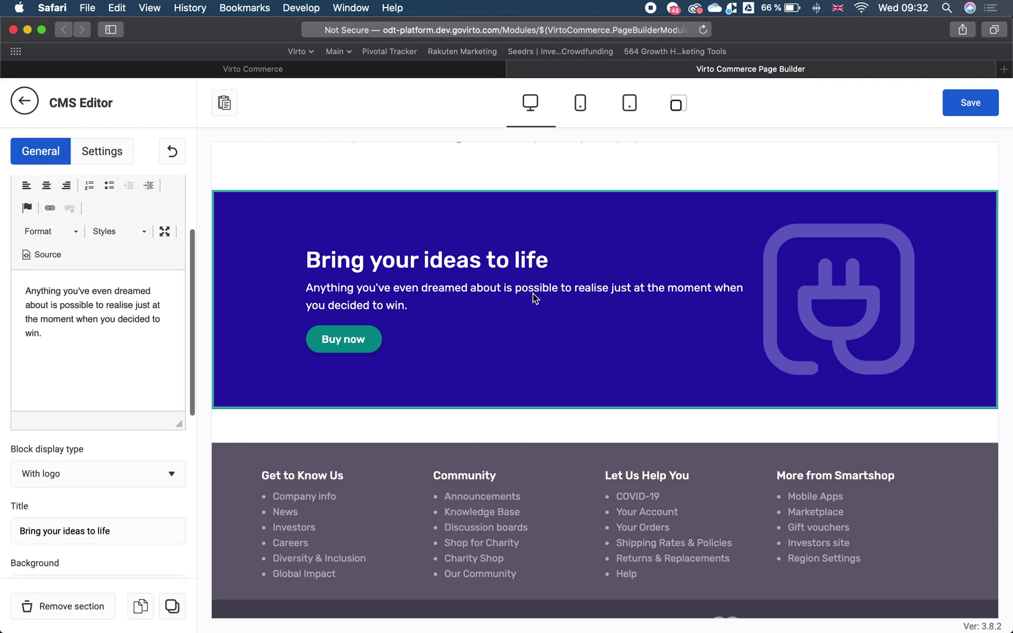
scroll(158, 434, down, 10)
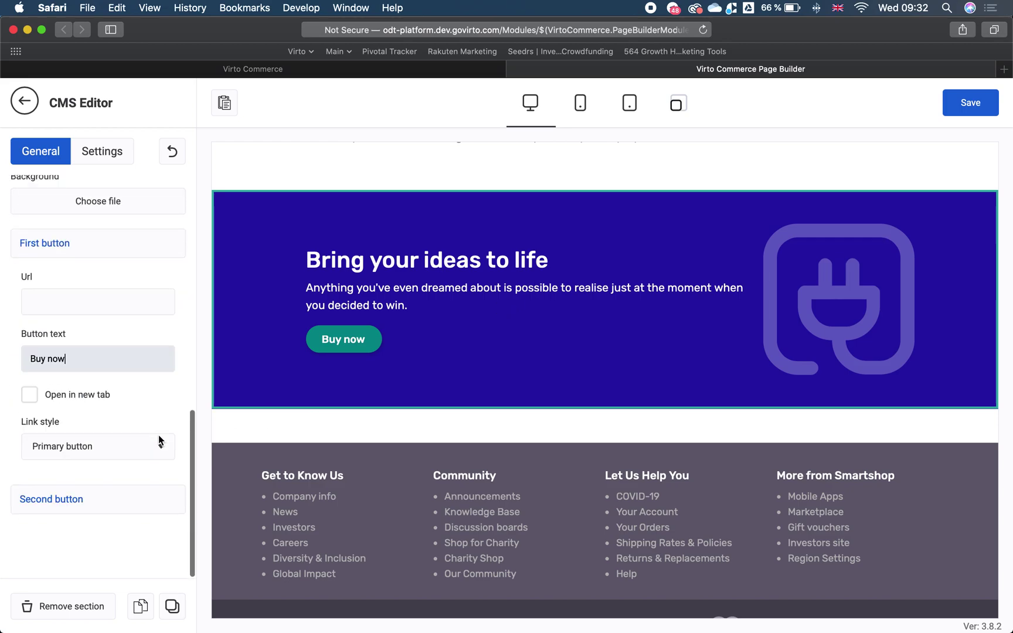
click(24, 105)
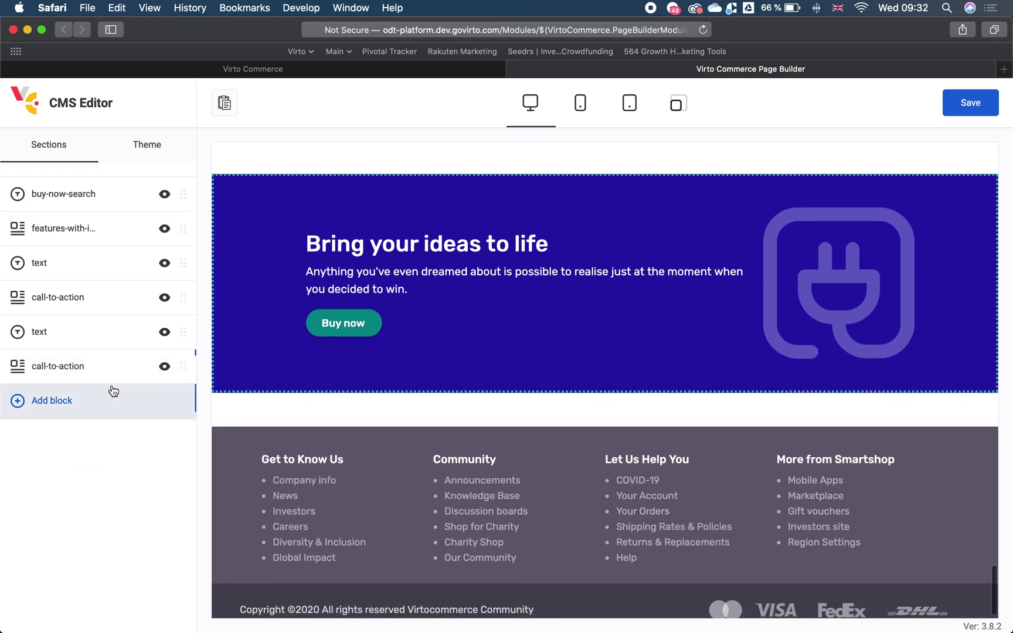
click(101, 402)
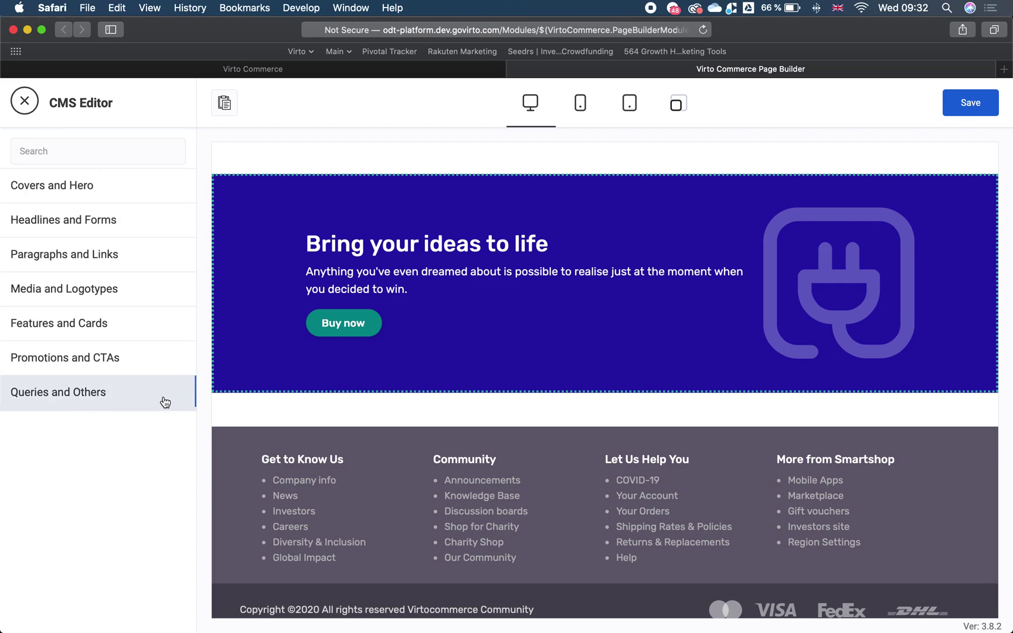
click(142, 401)
mouse_move(179, 498)
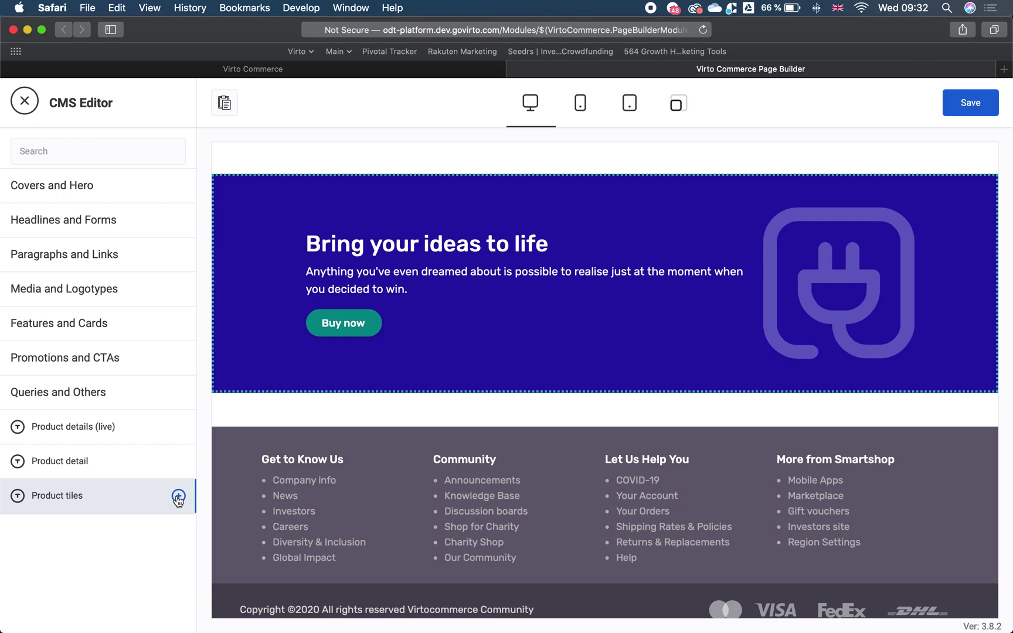
click(179, 498)
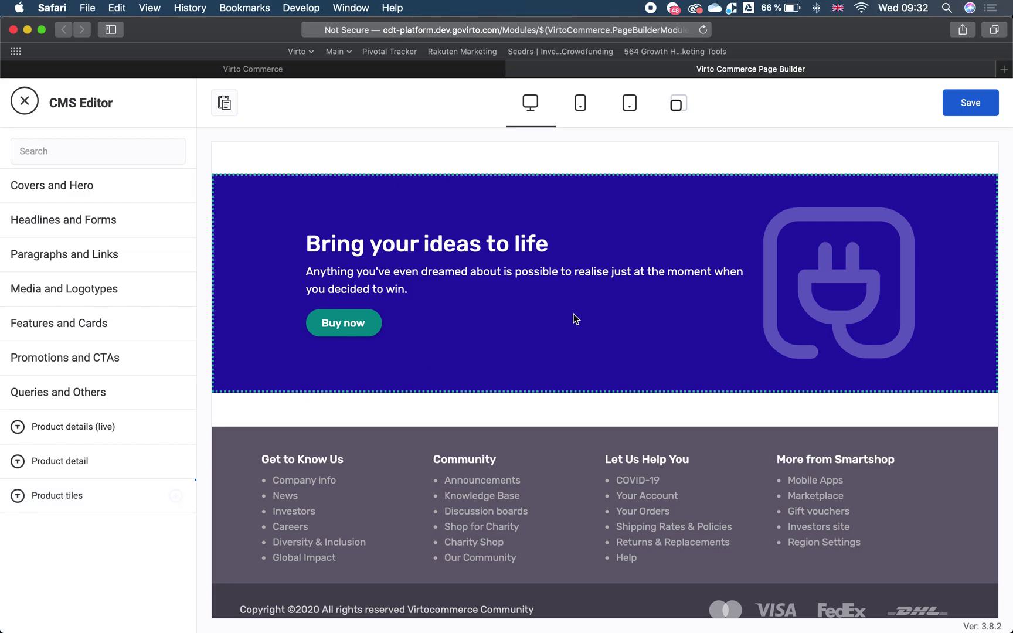
scroll(571, 317, up, 10)
scroll(566, 320, down, 5)
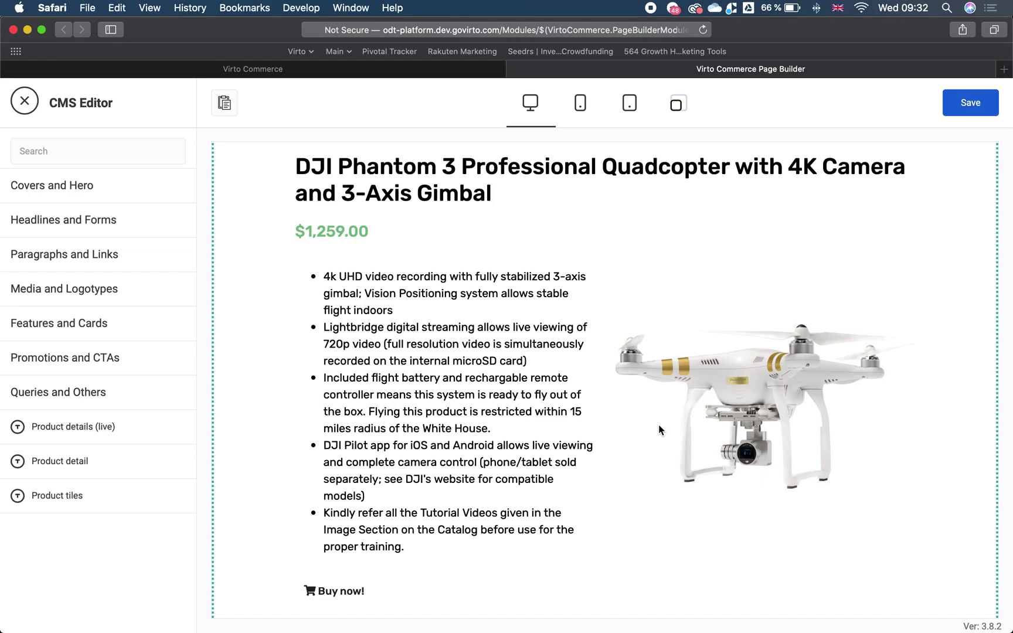
scroll(659, 425, down, 20)
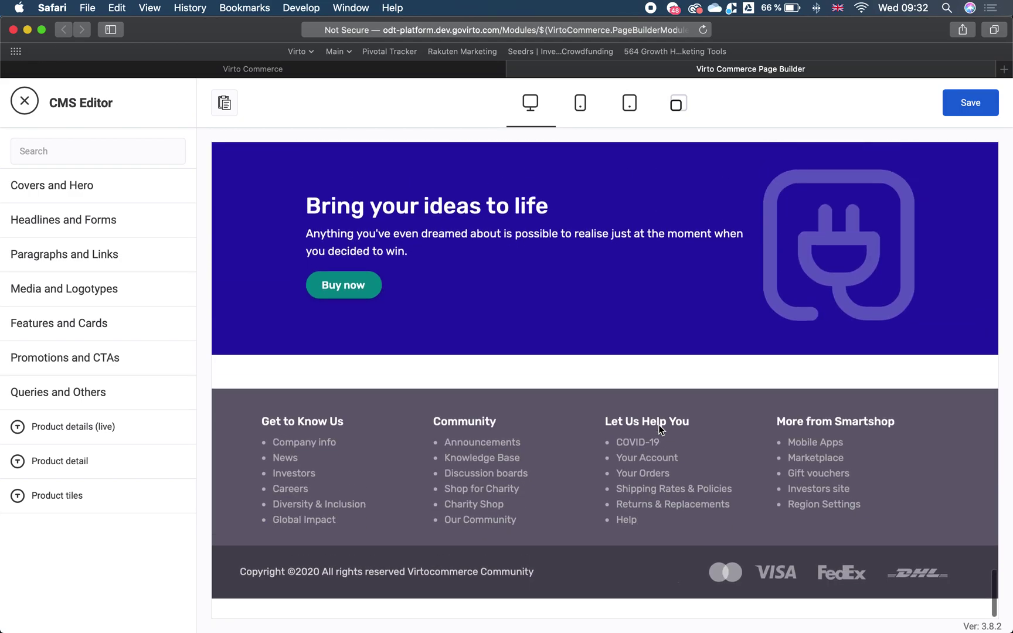
click(177, 497)
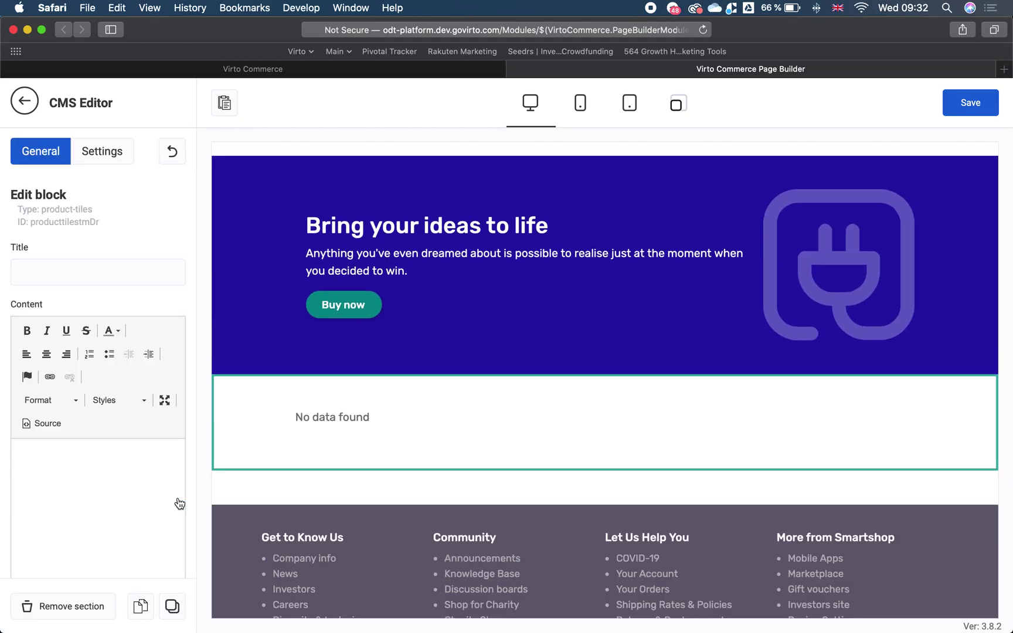
Set the product tiles block's category to Aerial Imaging & Drones
scroll(156, 266, down, 5)
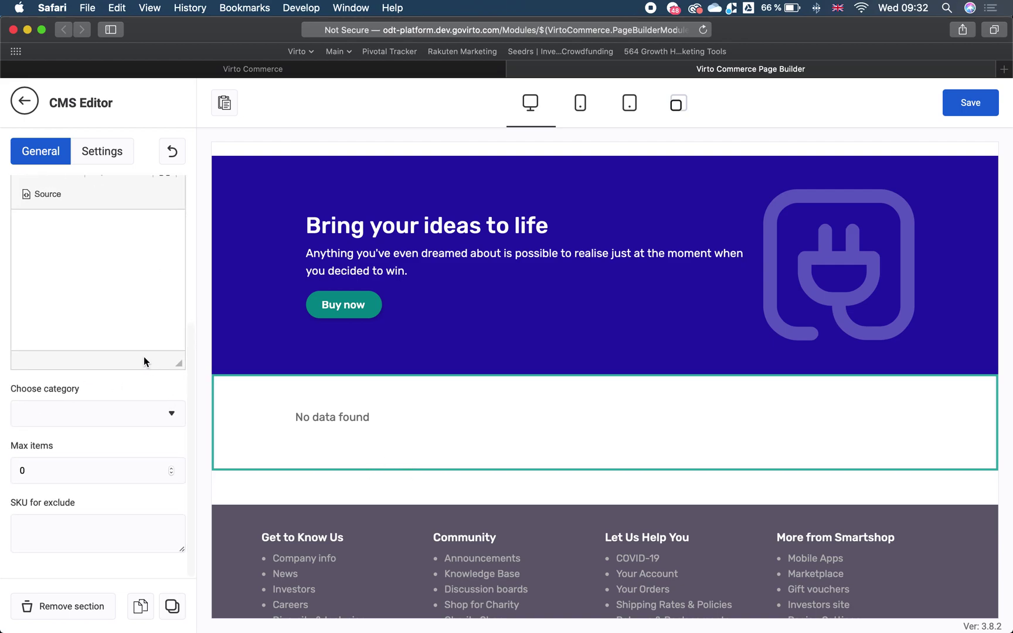
click(171, 414)
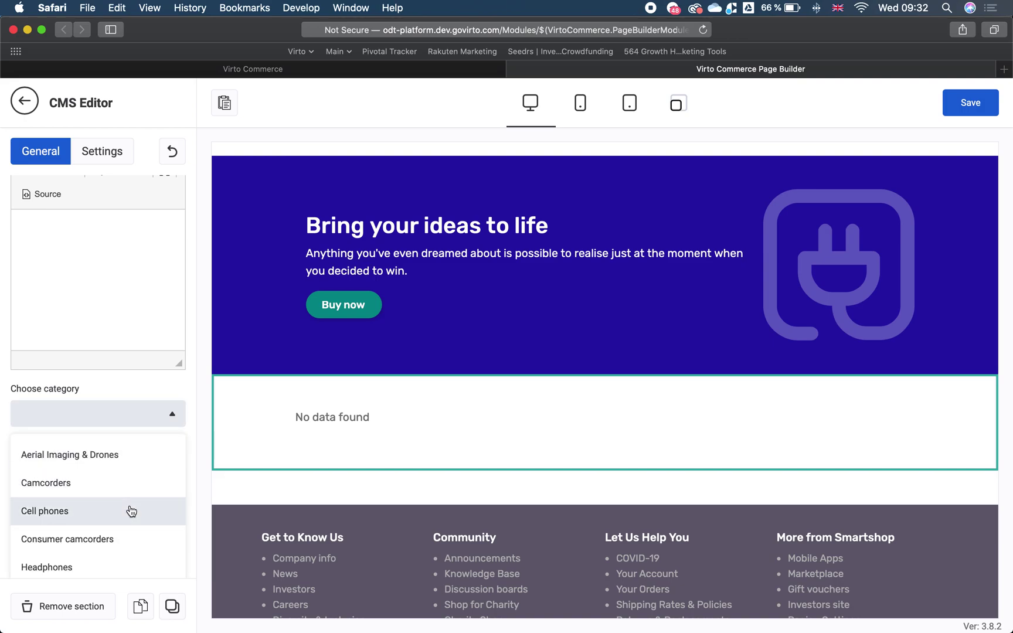
scroll(128, 511, down, 4)
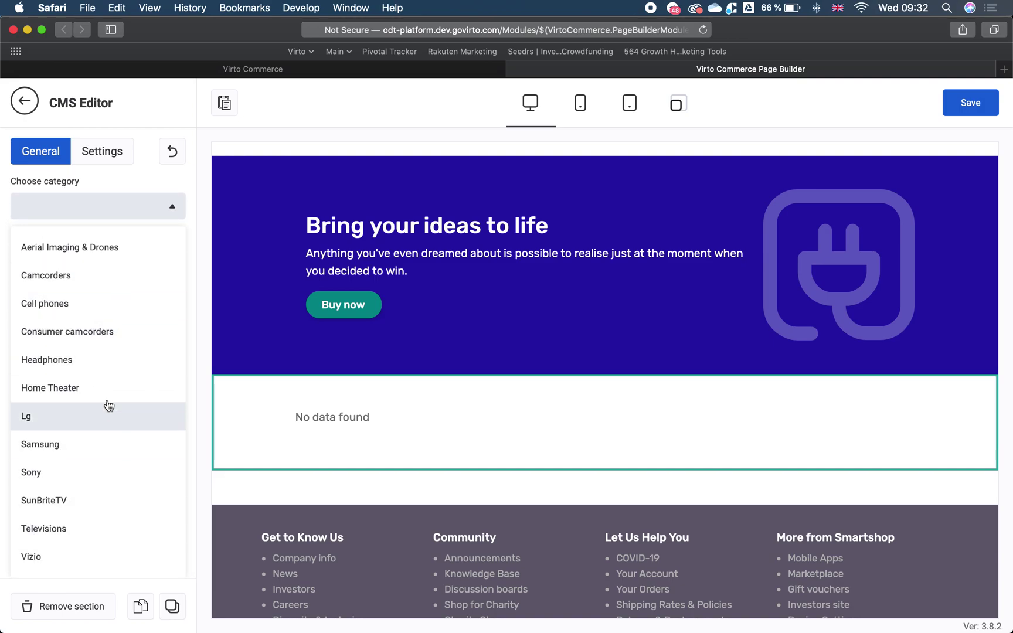
click(103, 260)
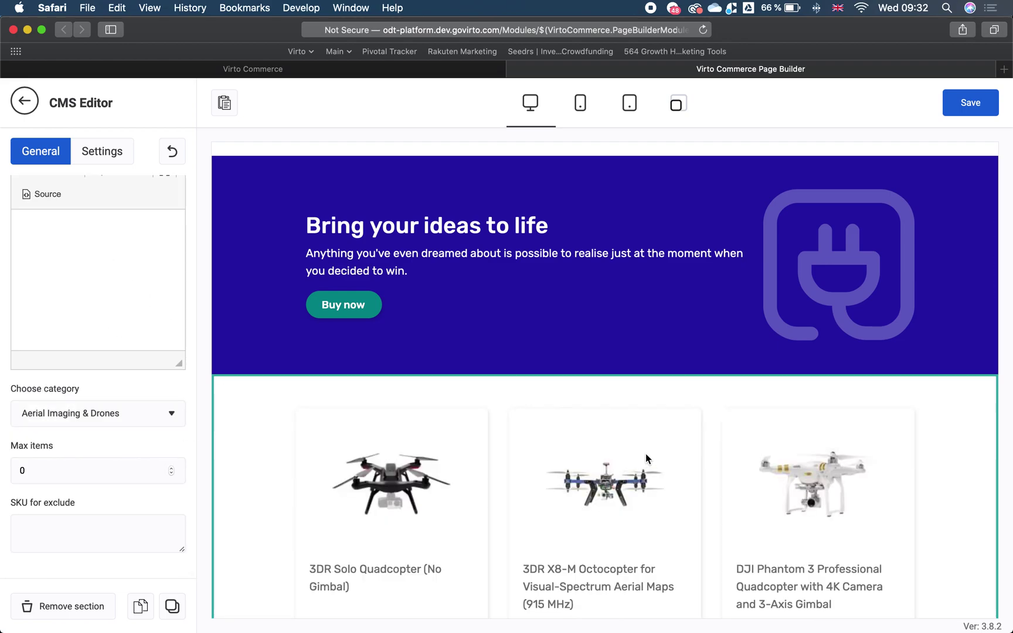
Limit the product tiles block to a maximum of 4 items
scroll(645, 459, down, 10)
scroll(646, 459, up, 7)
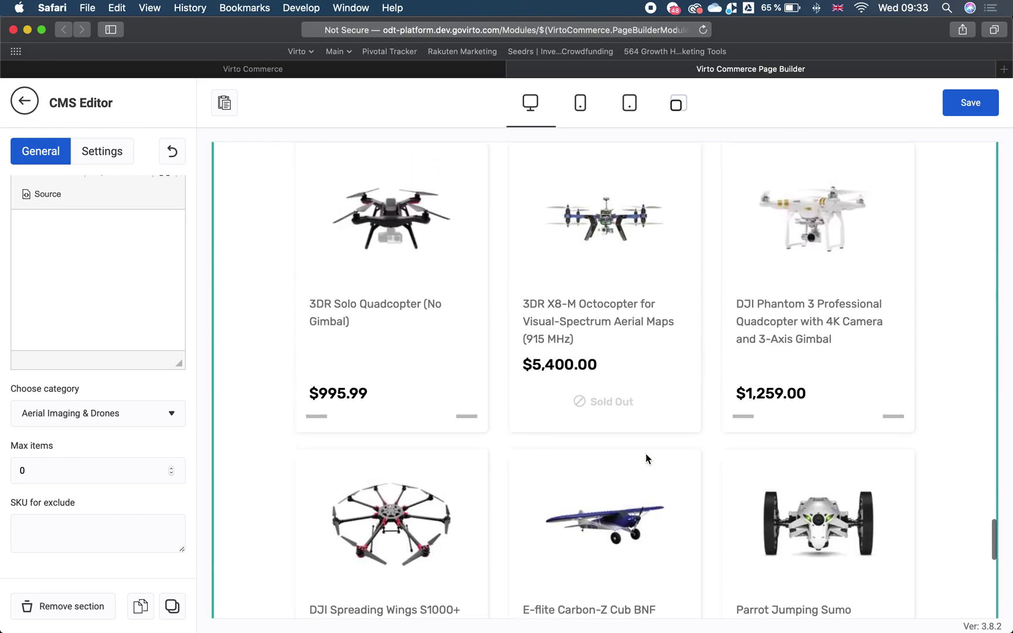
scroll(646, 453, up, 2)
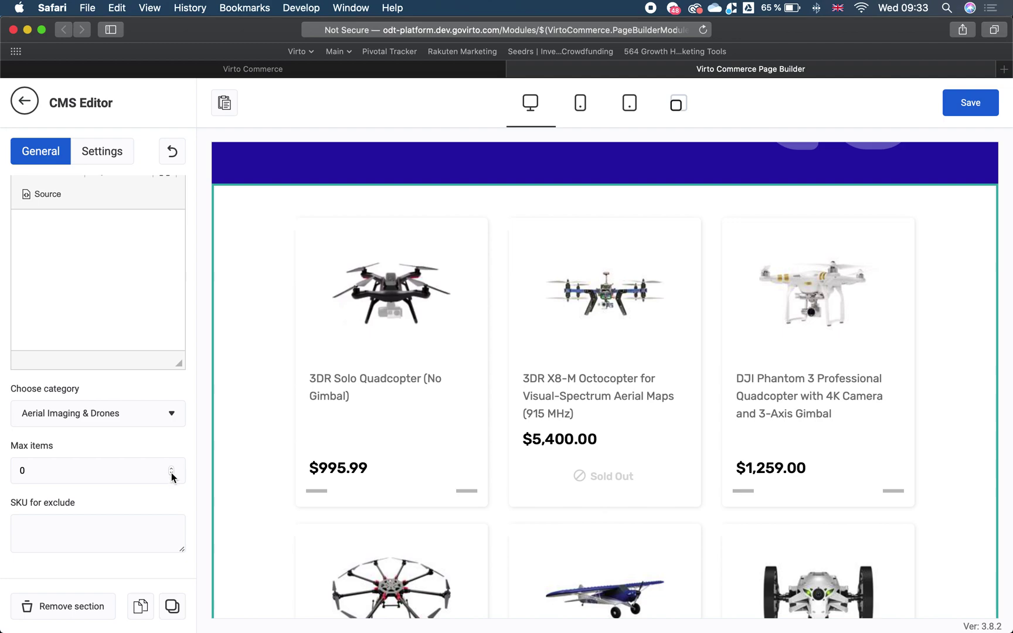
click(114, 474)
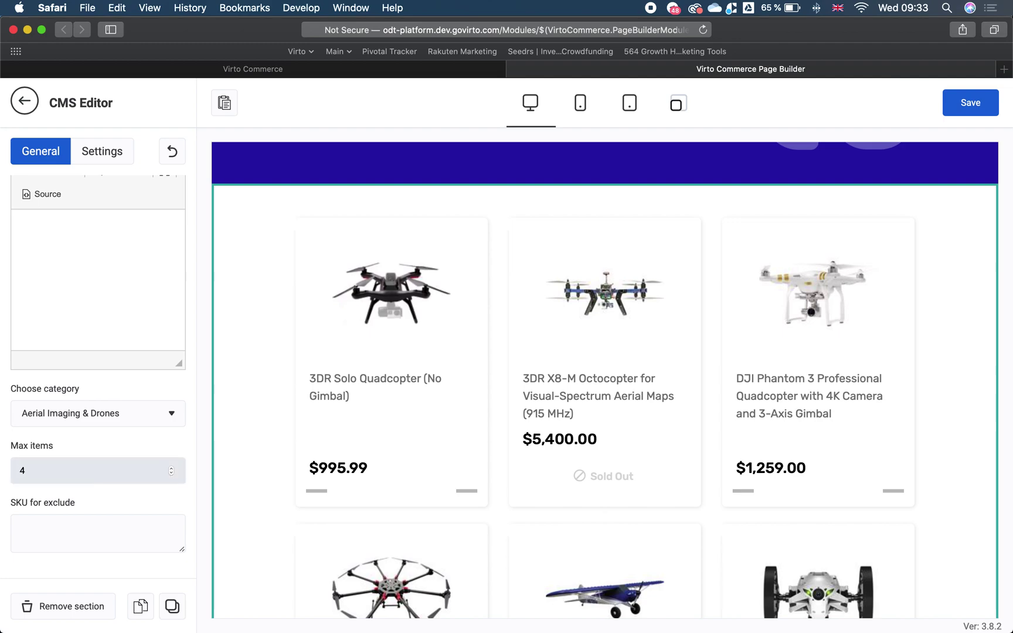
scroll(722, 467, down, 2)
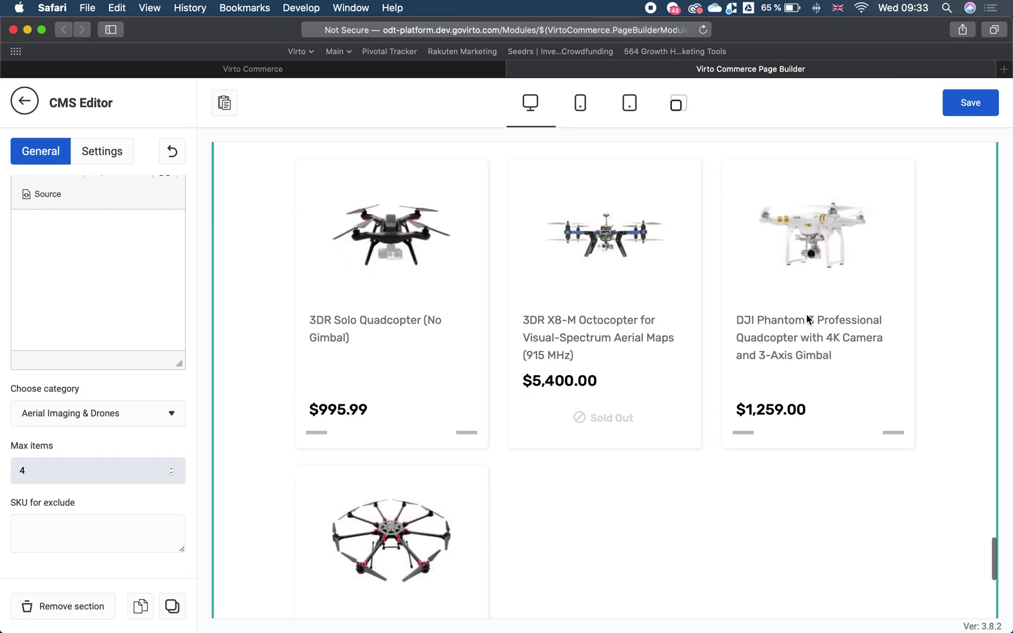
Copy the product code DJP3P from the Phantom 3 buy-now block at the start of the page
click(806, 335)
scroll(807, 337, up, 15)
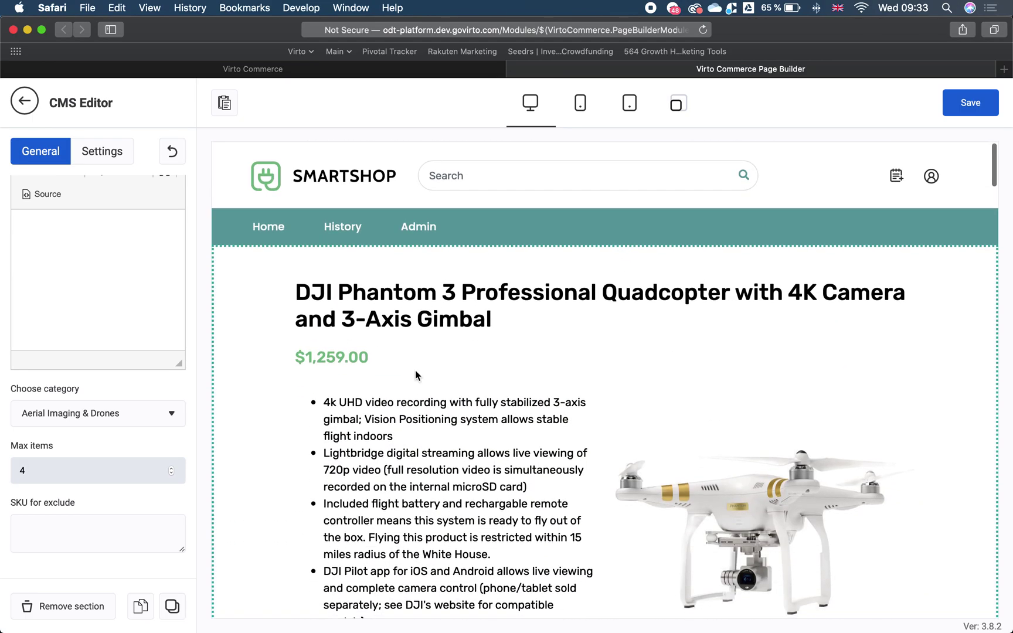
click(414, 369)
scroll(106, 282, down, 3)
scroll(106, 283, down, 4)
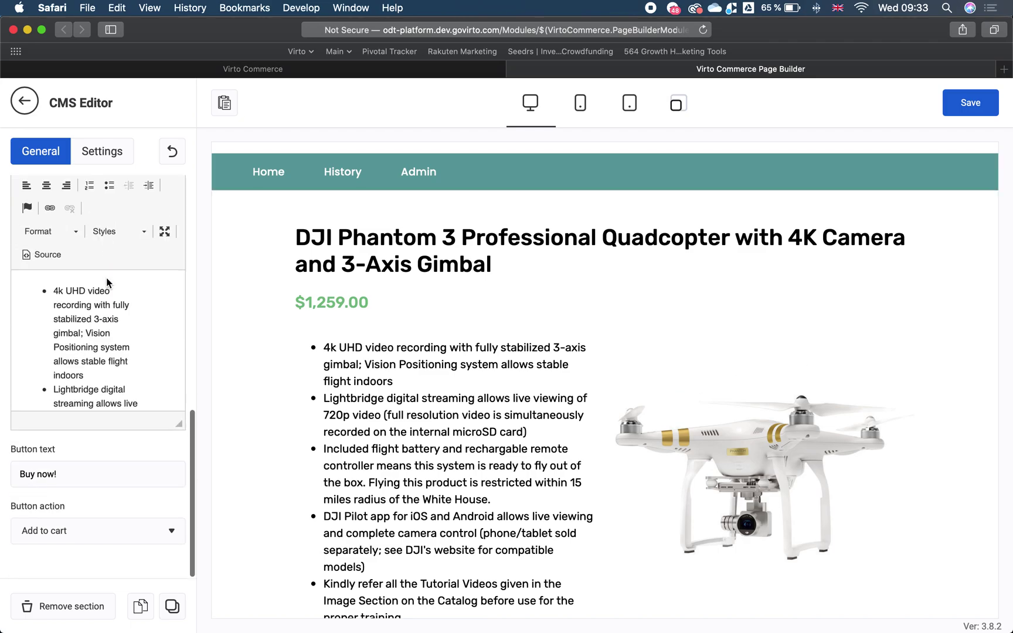
scroll(84, 473, up, 5)
scroll(82, 472, up, 6)
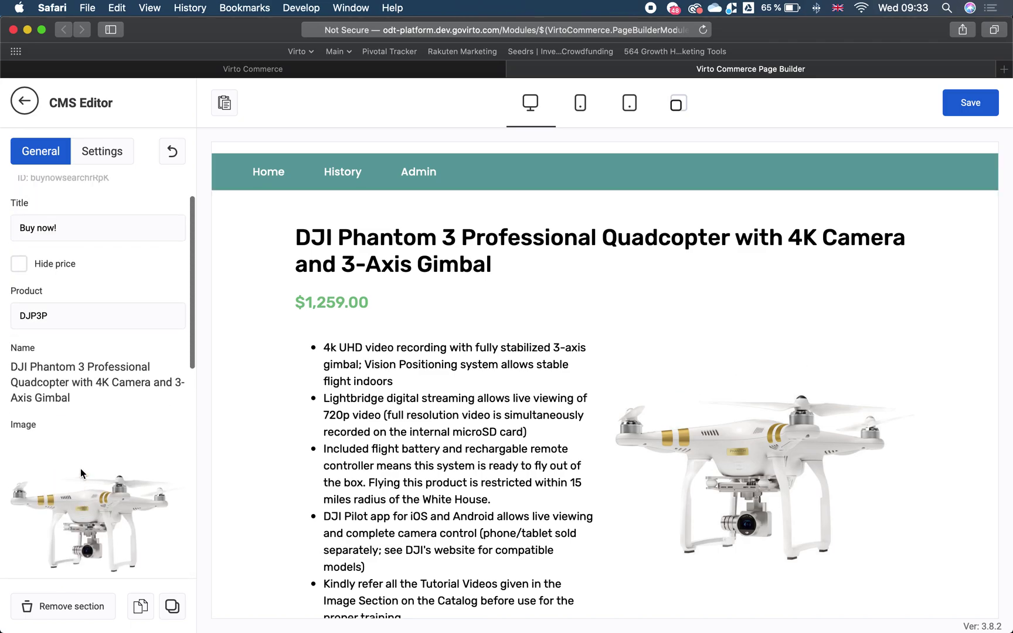
double_click(97, 319)
key(super+c)
Exclude the SKU DJP3P from the product tiles block
scroll(410, 433, down, 20)
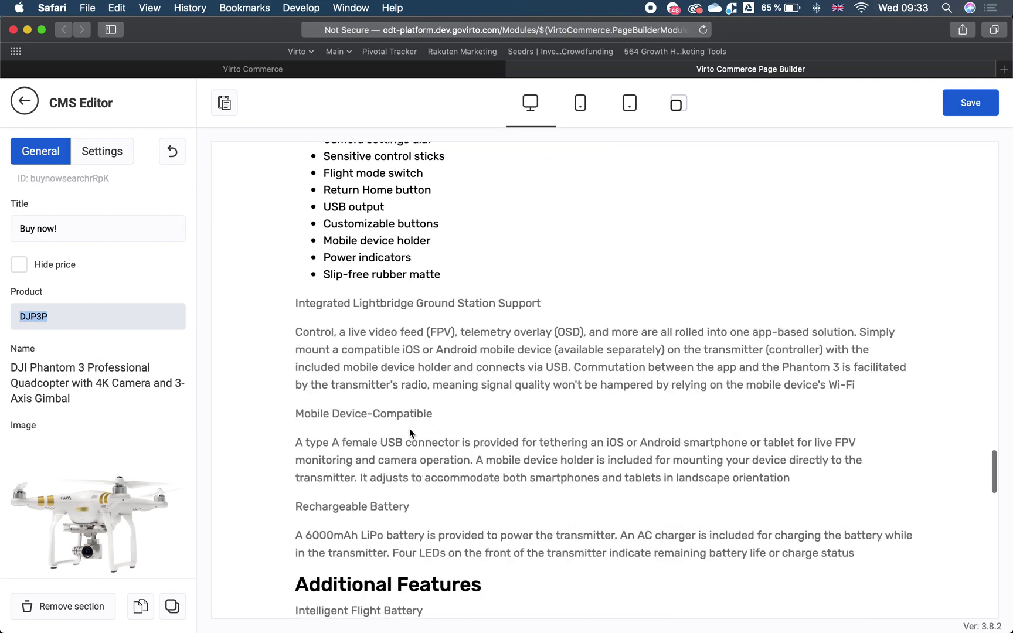
click(683, 343)
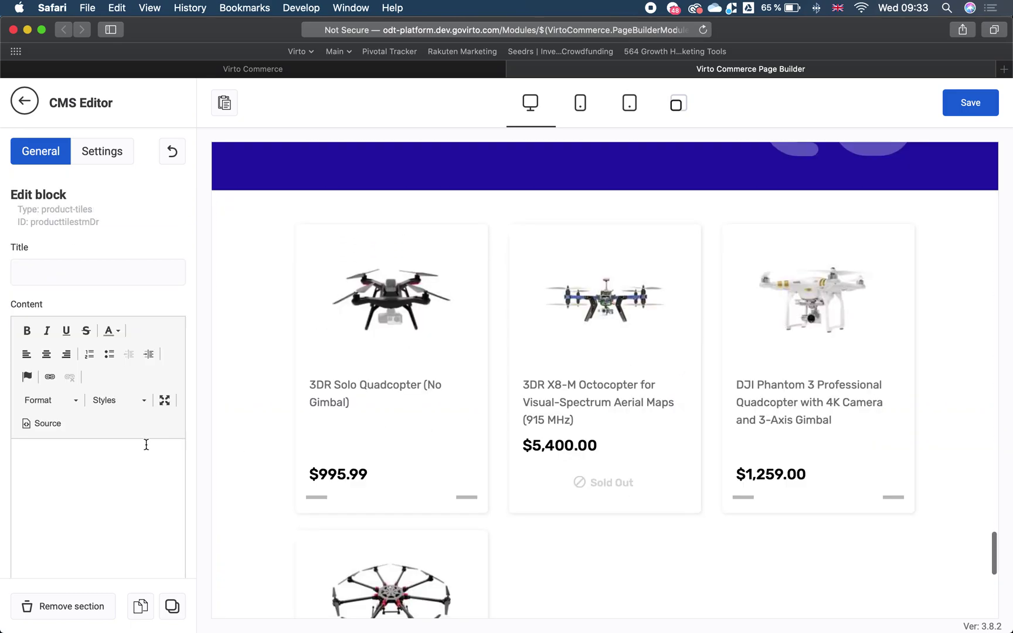
scroll(145, 443, down, 5)
click(70, 530)
key(super+v)
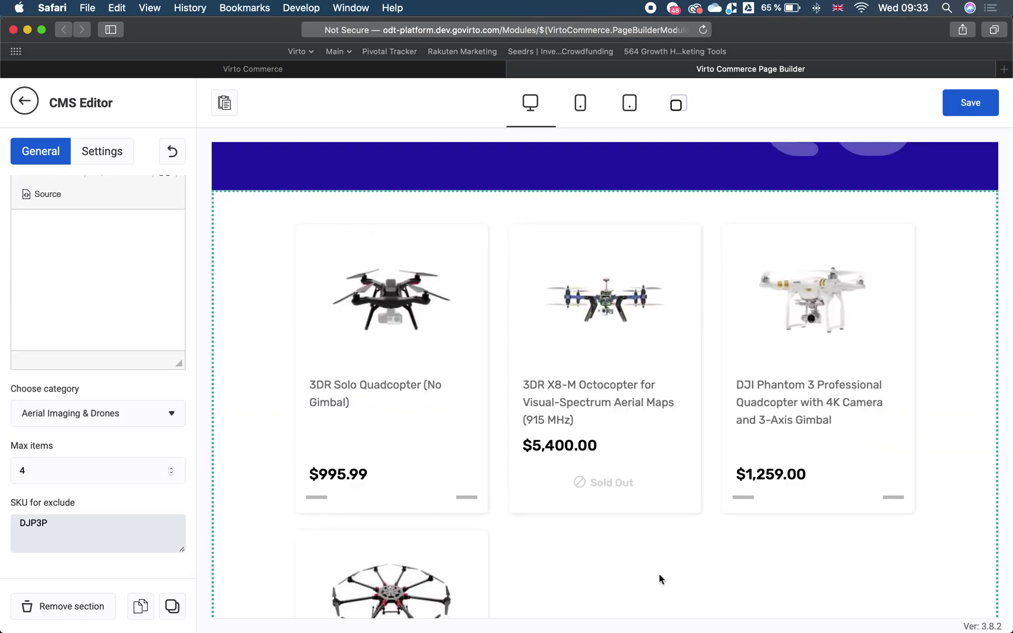
scroll(660, 470, down, 5)
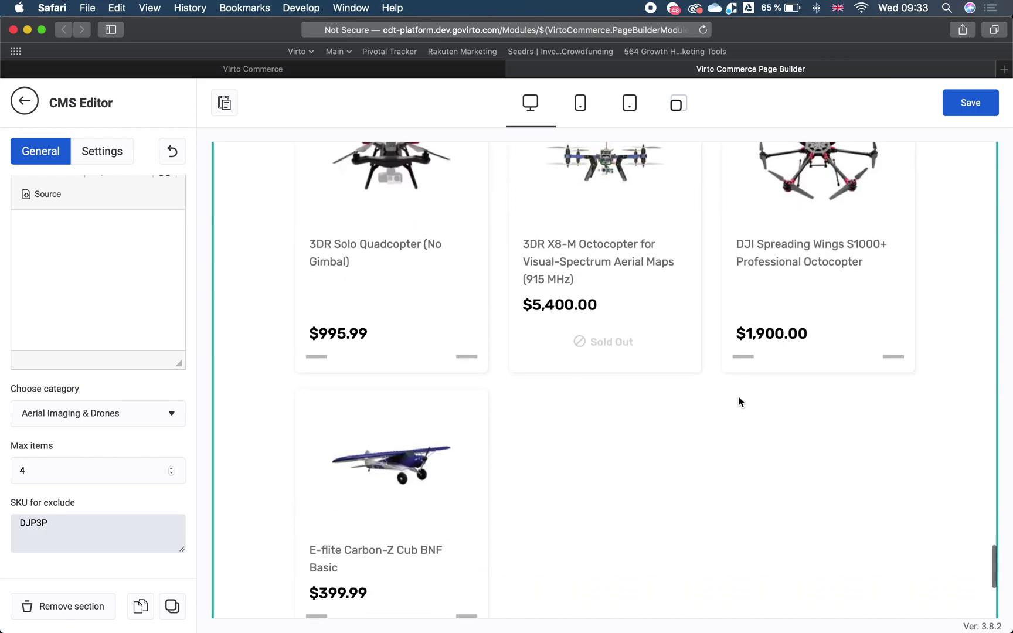
Title the product tiles block "We have got some more drones you may like" and save the page
scroll(731, 398, up, 5)
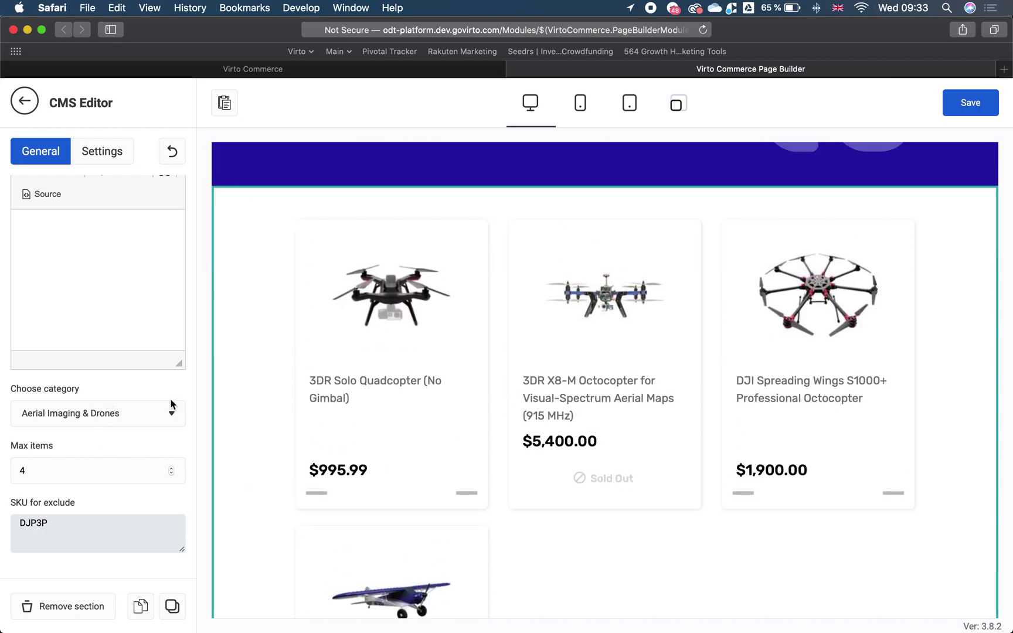
scroll(184, 410, up, 10)
click(64, 261)
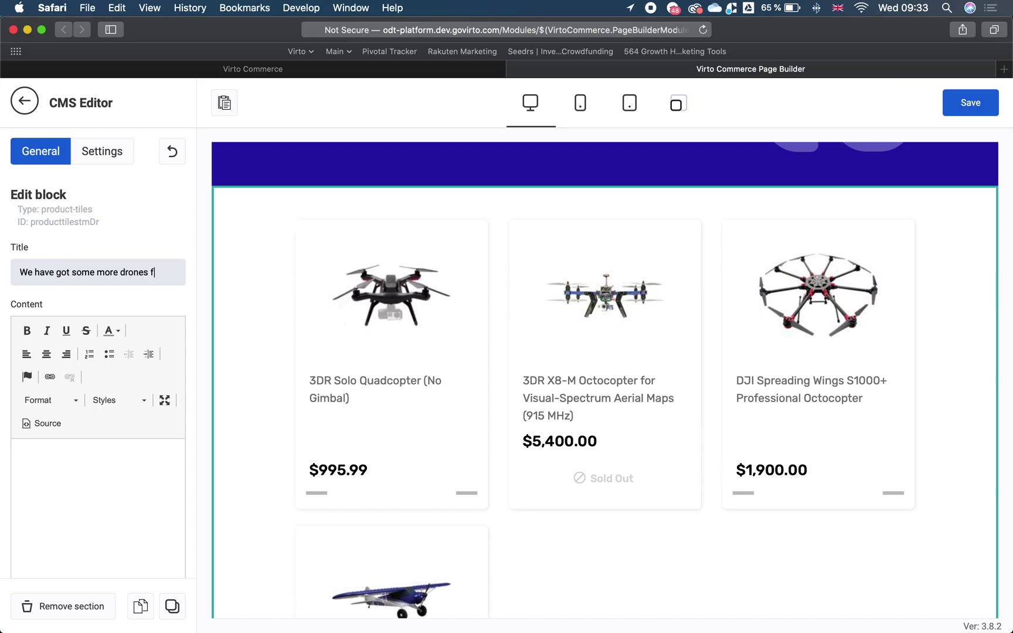
text(may like)
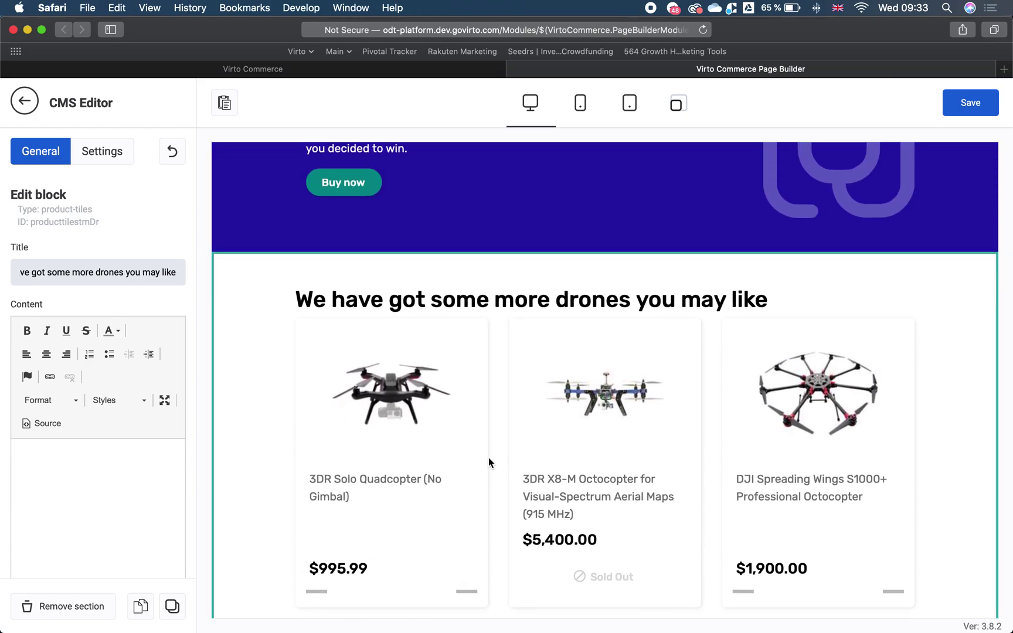
scroll(488, 457, down, 10)
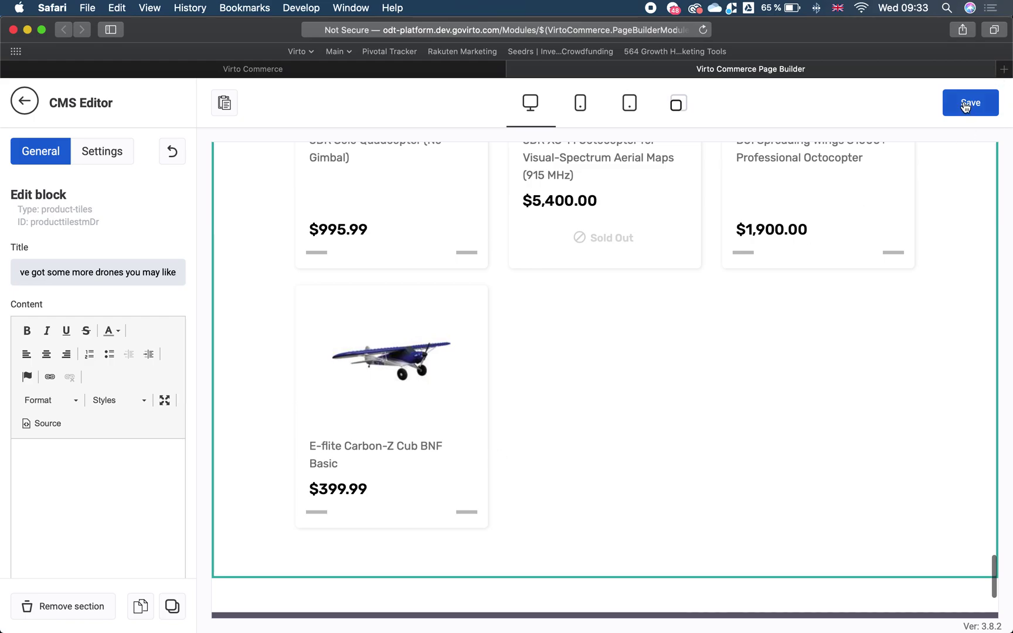
click(968, 104)
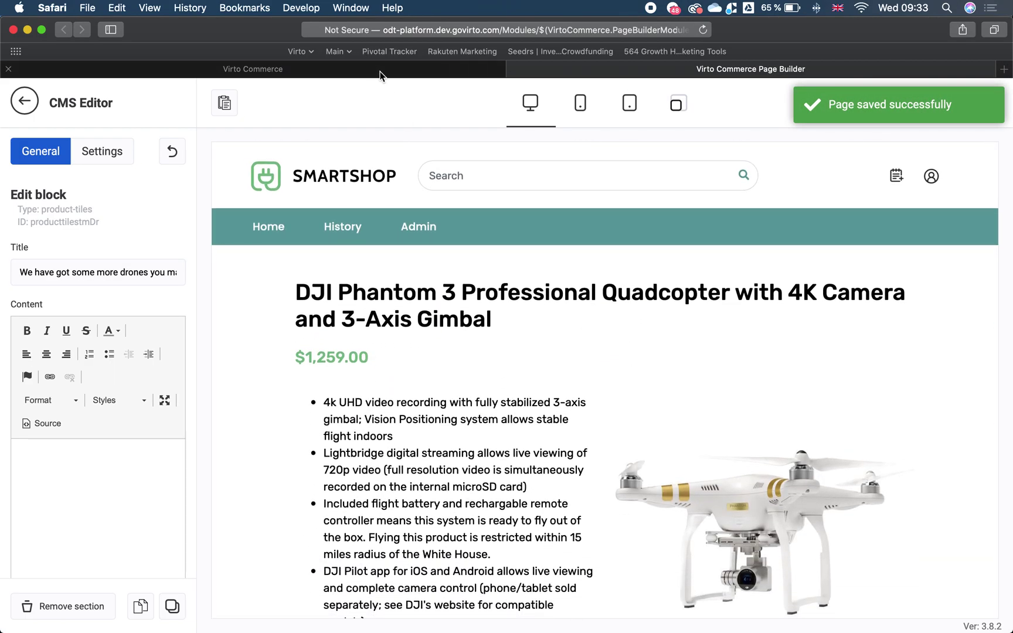
Open odt-storefront.dev.govirto.com/new-promo-page in a new browser tab and review the published promo page
key(super+t)
text(ot)
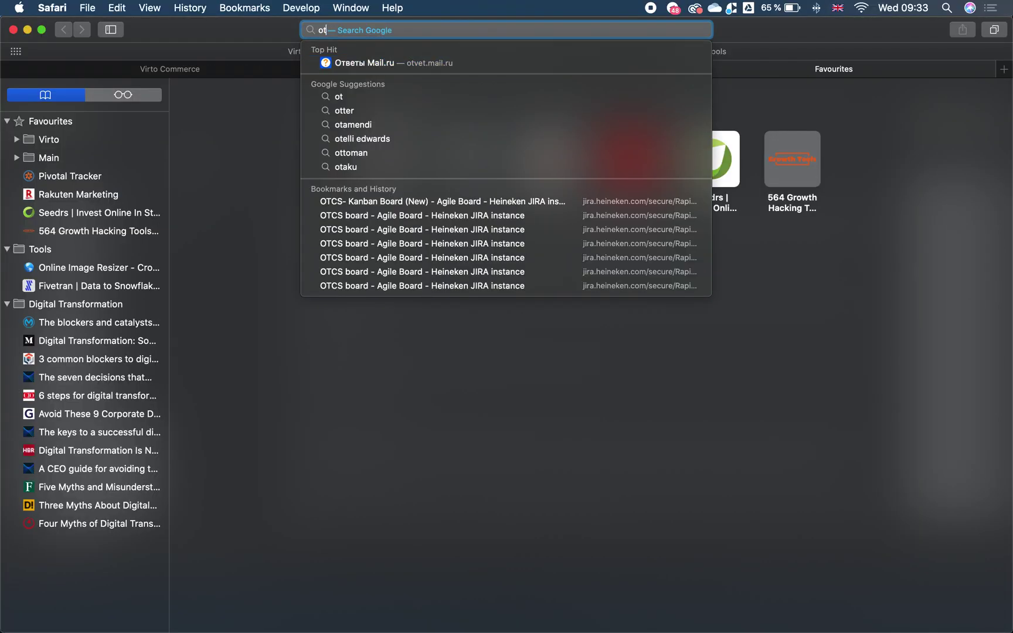
text(ddt)
key(BackSpace)
key(BackSpace)
text(t-storefront.dev.govirto.com)
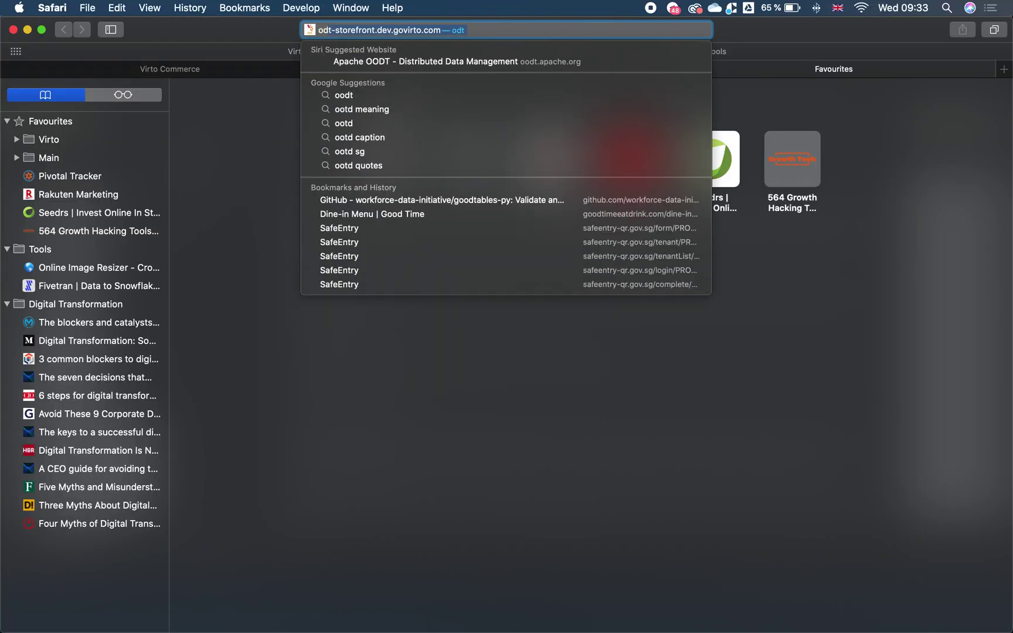
key(Right)
text(/)
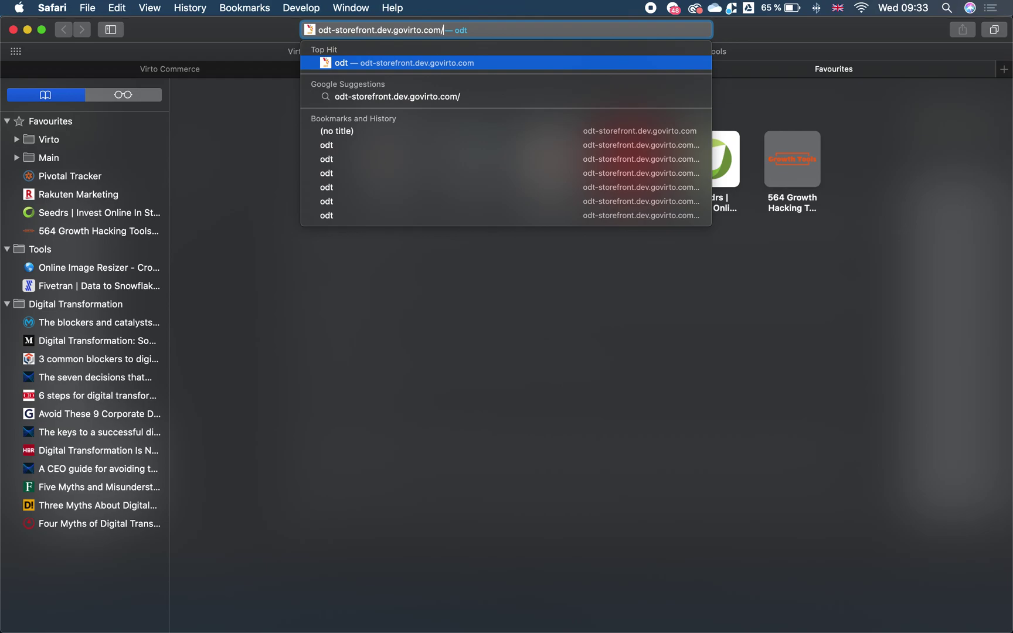
text(new-promo-page)
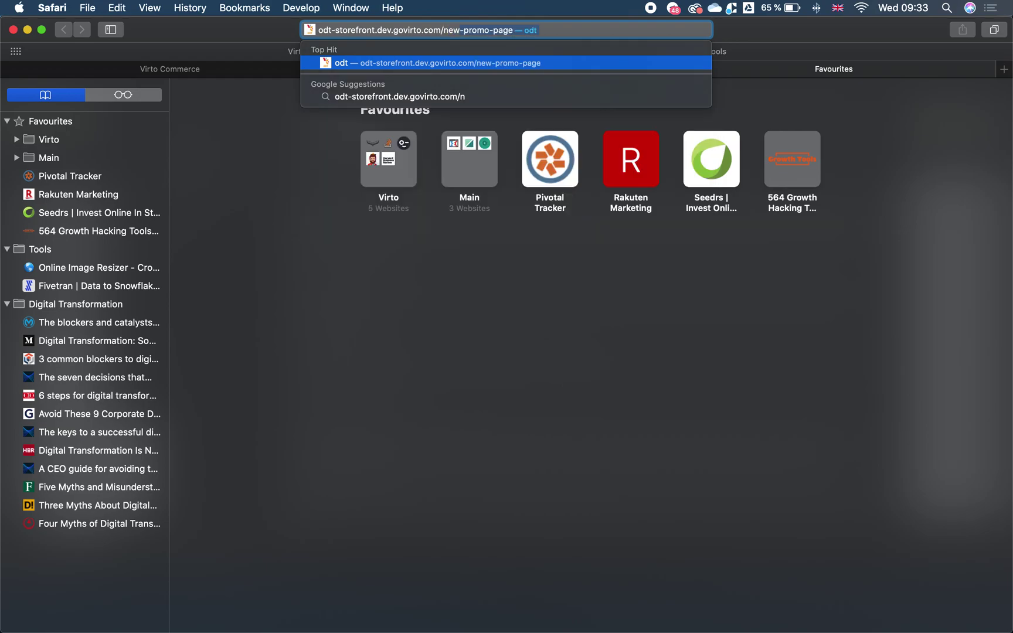
key(Return)
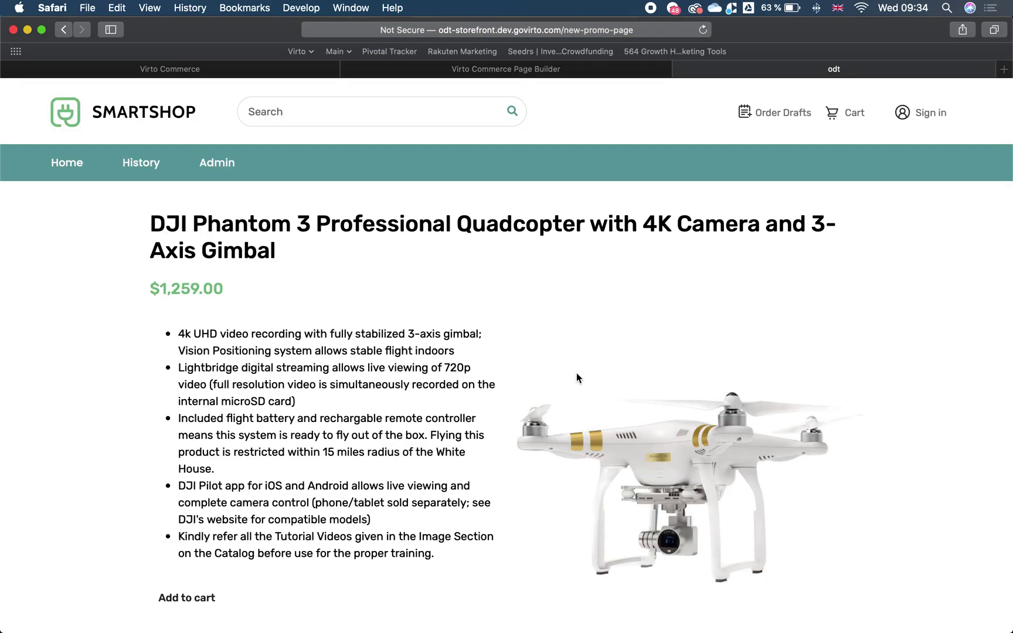
scroll(576, 378, down, 15)
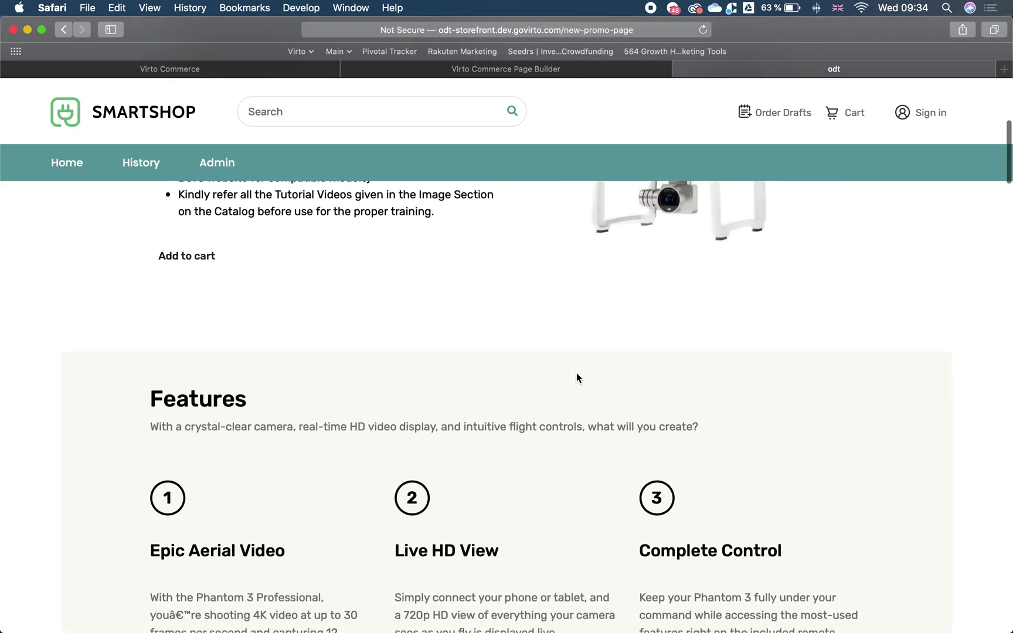
Add the DJI Phantom 3 Professional Quadcopter to the cart from the promo page and close the order summary
scroll(577, 377, down, 20)
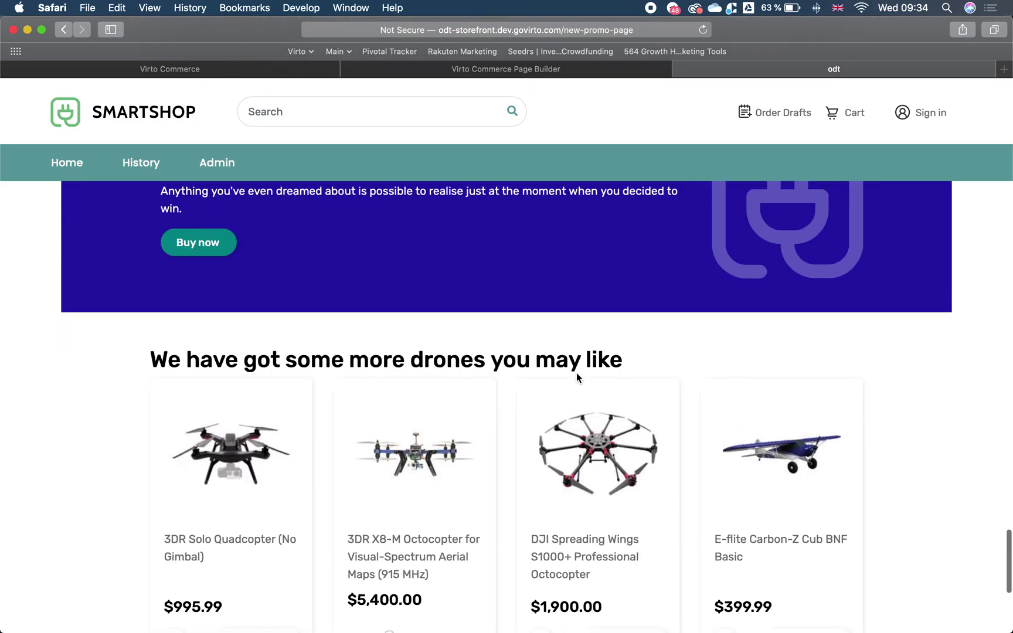
scroll(503, 406, down, 3)
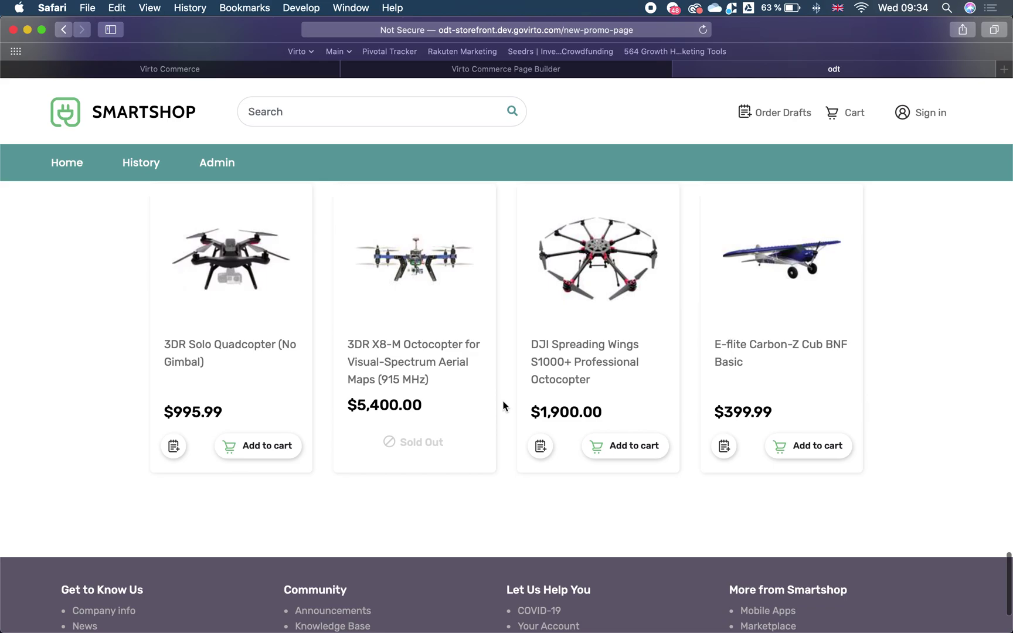
scroll(503, 405, up, 20)
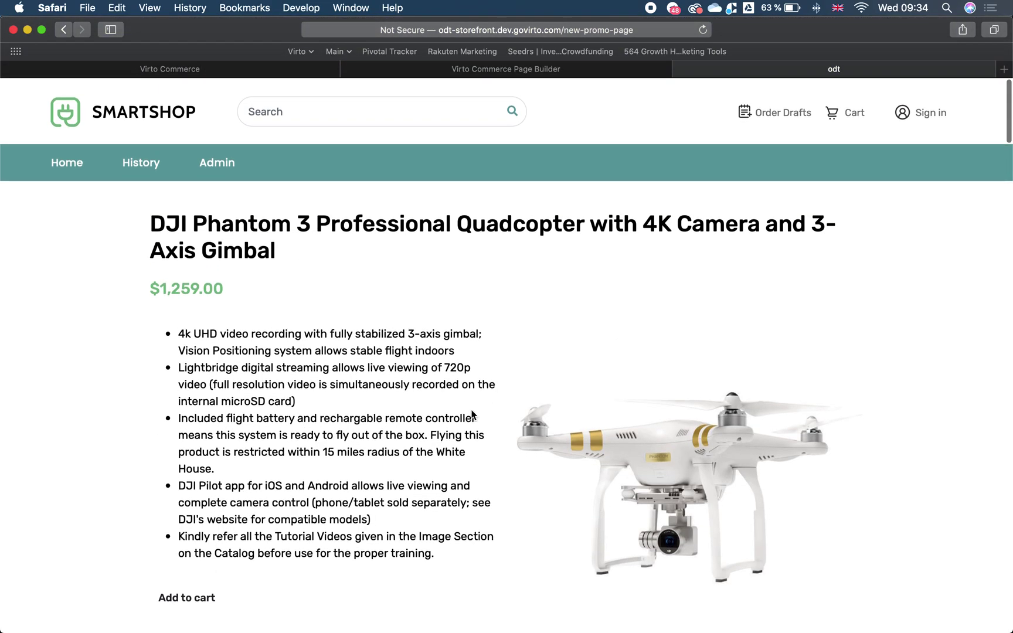
scroll(187, 561, down, 1)
click(186, 568)
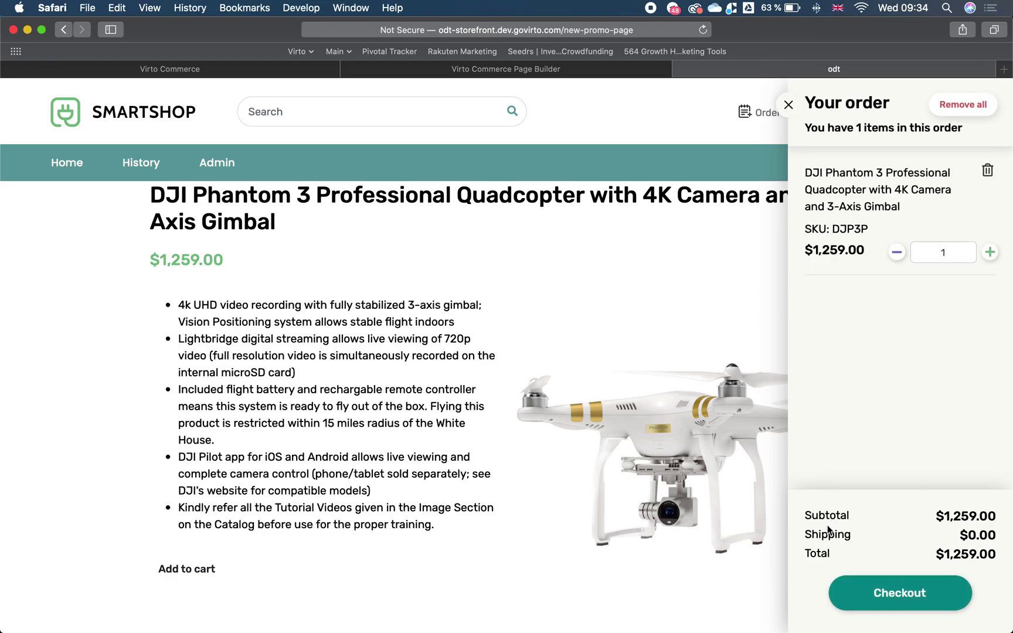
click(789, 102)
Add the DJI Spreading Wings S1000+ Professional Octocopter to the cart from the related drones tiles
scroll(518, 510, down, 15)
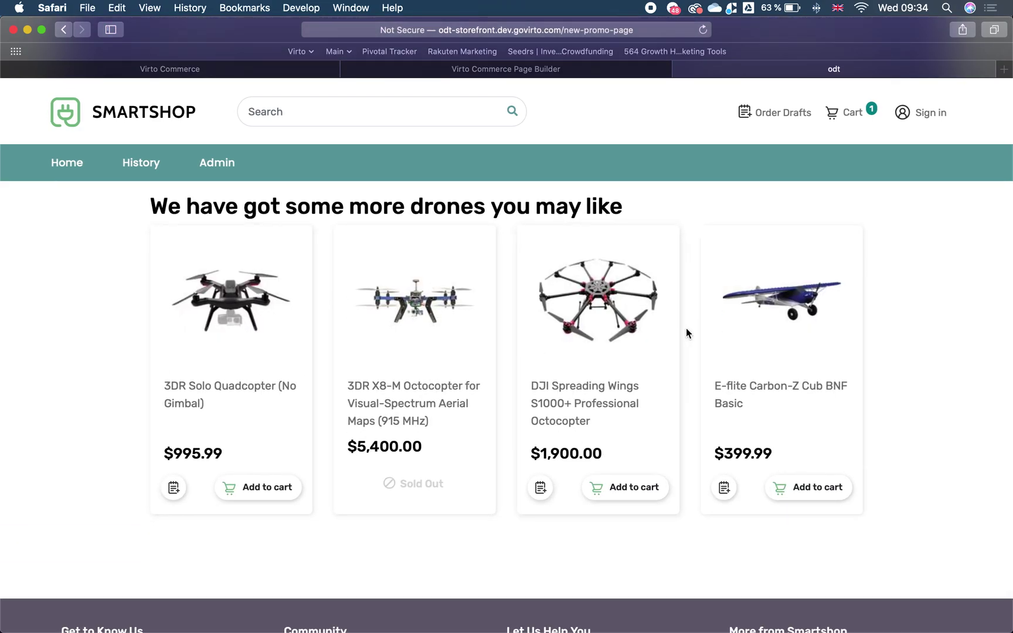
scroll(315, 352, up, 1)
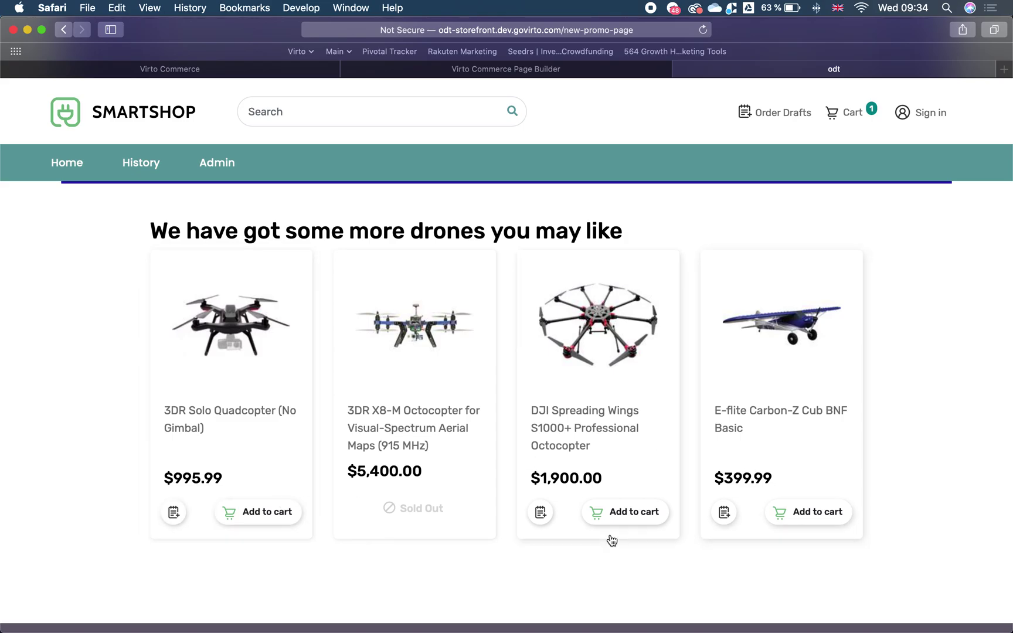
click(630, 513)
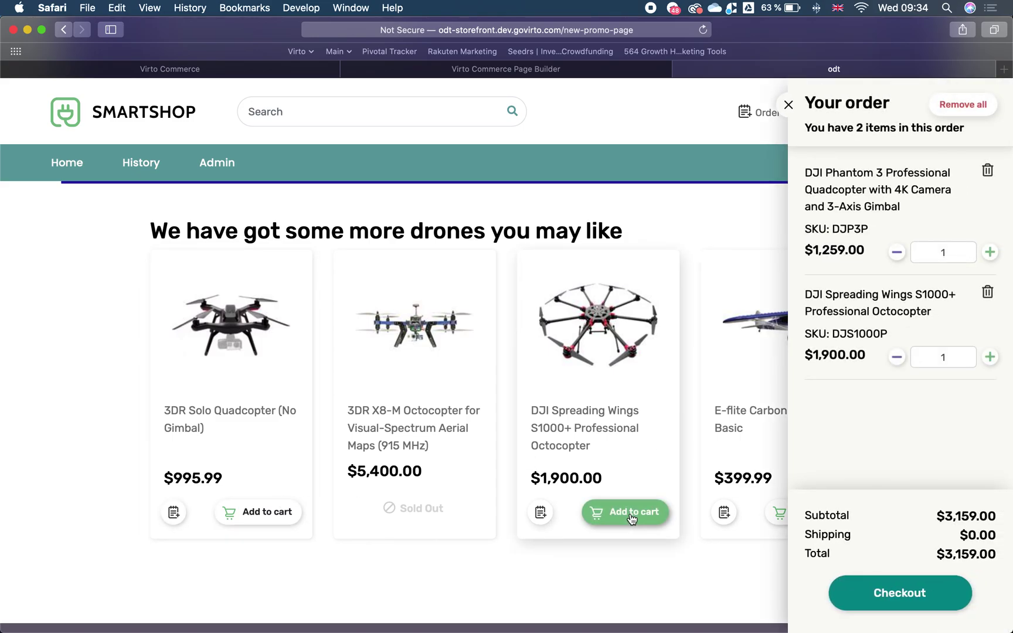
Check out the order with both drones and confirm the checkout
scroll(530, 427, up, 20)
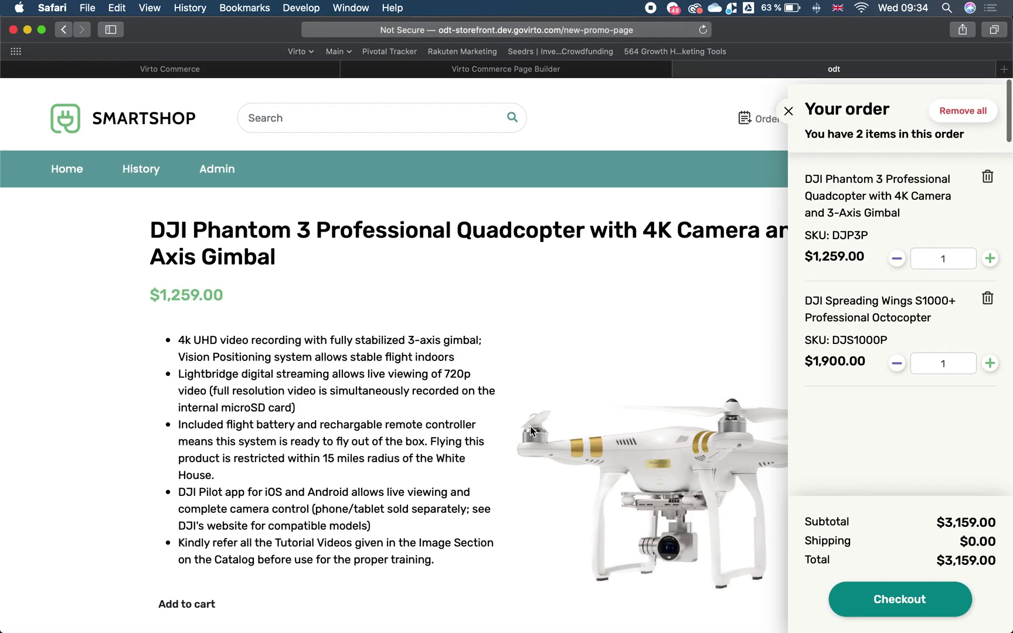
click(910, 607)
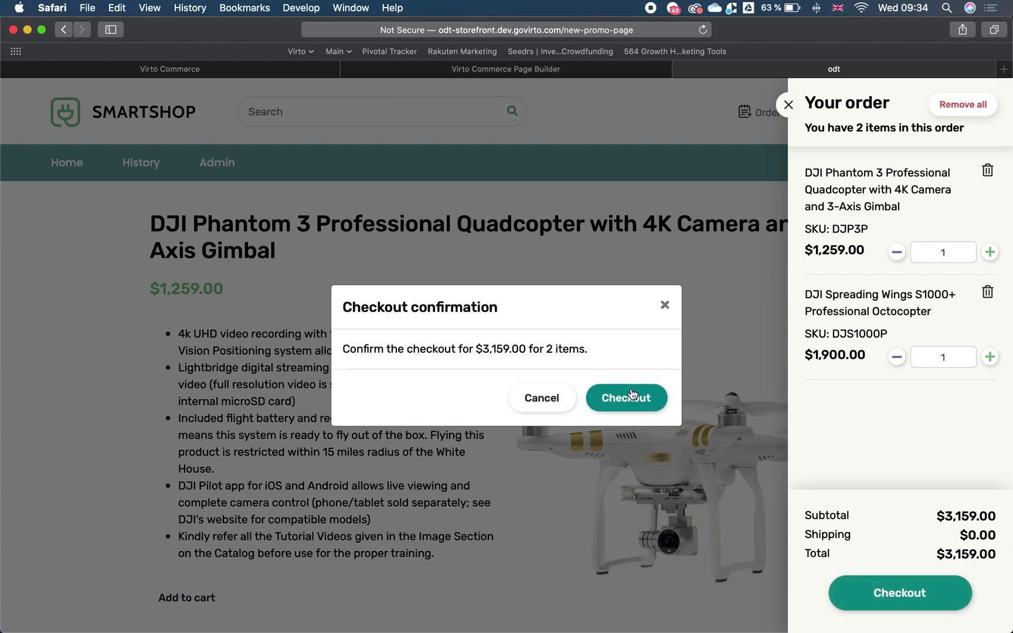
click(631, 405)
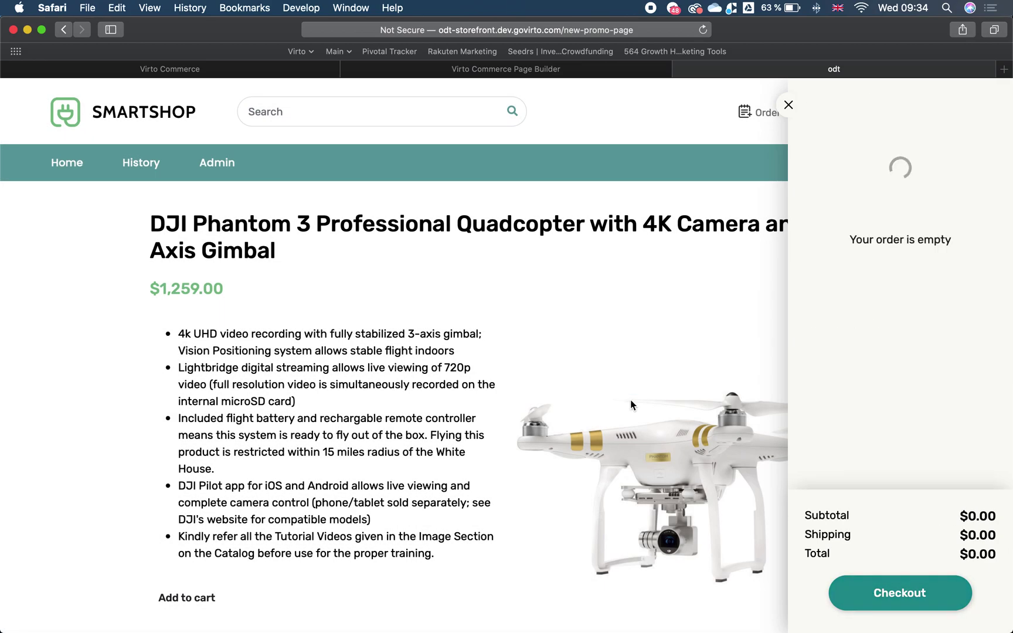